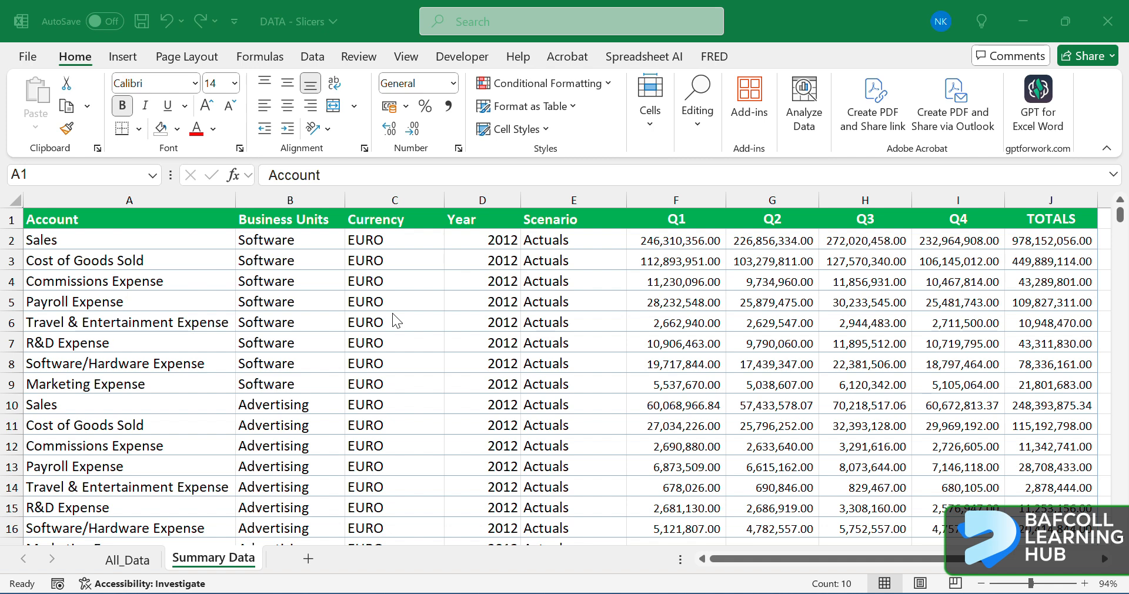
# Step: Look over the accounts, business units and quarterly figures in the Summary Data sheet
pyautogui.scroll(-2, 411, 368)
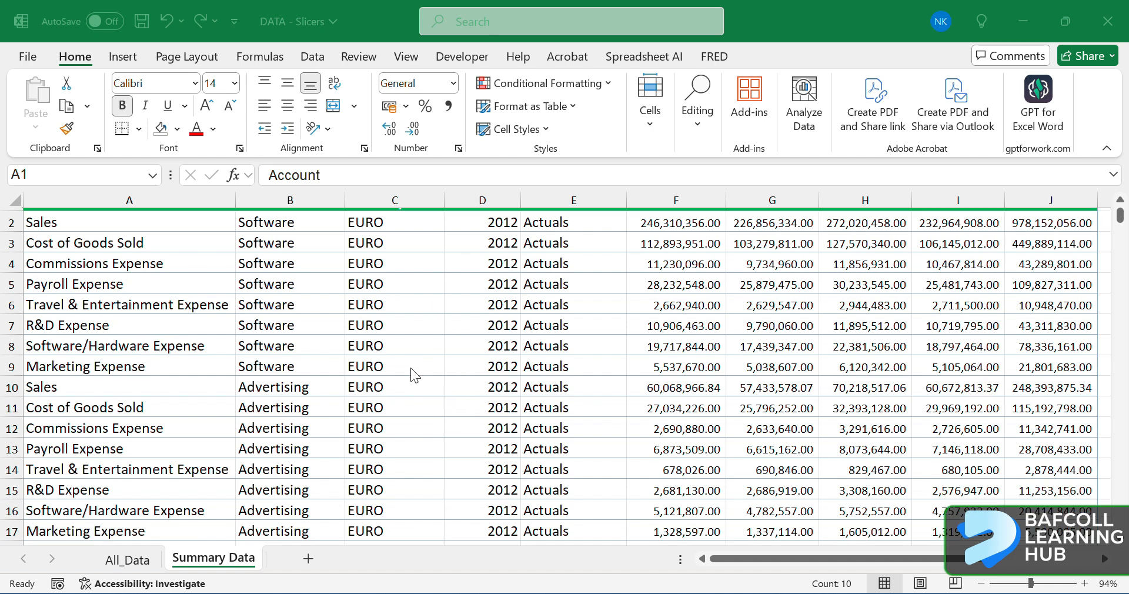
pyautogui.scroll(1, 410, 368)
pyautogui.scroll(1, 410, 368)
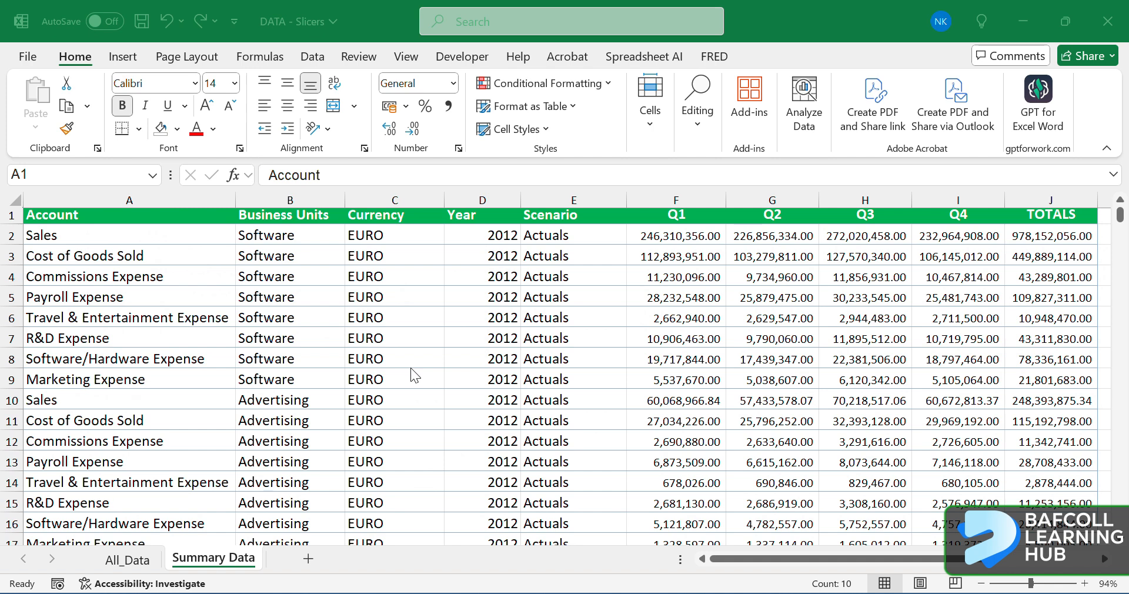
pyautogui.scroll(-1, 411, 368)
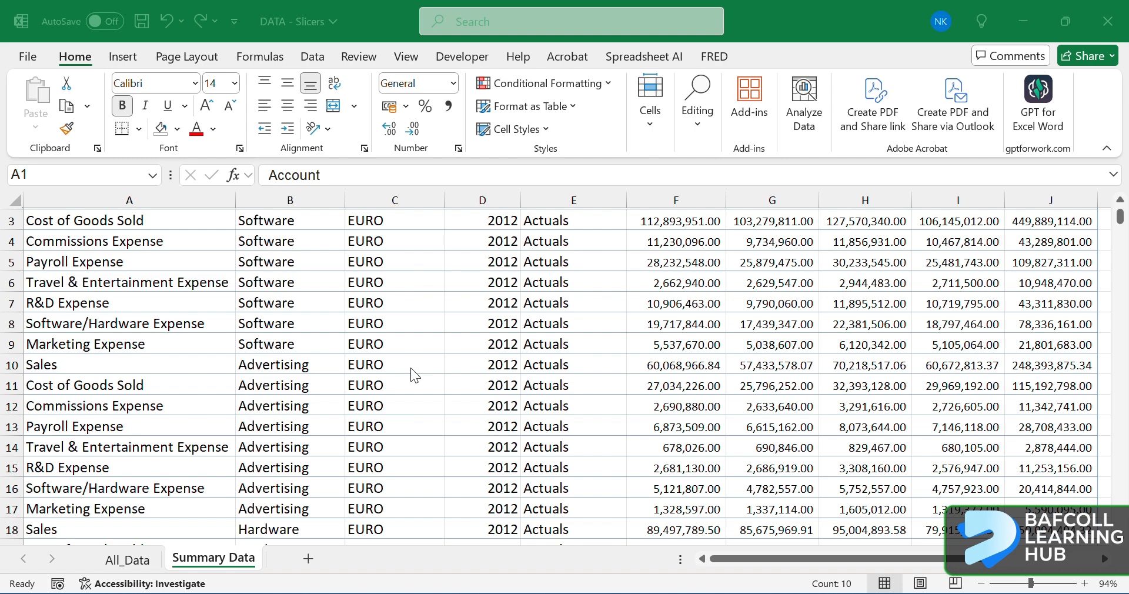
pyautogui.hscroll(3, 733, 343)
pyautogui.hscroll(-3, 732, 343)
pyautogui.scroll(1, 733, 343)
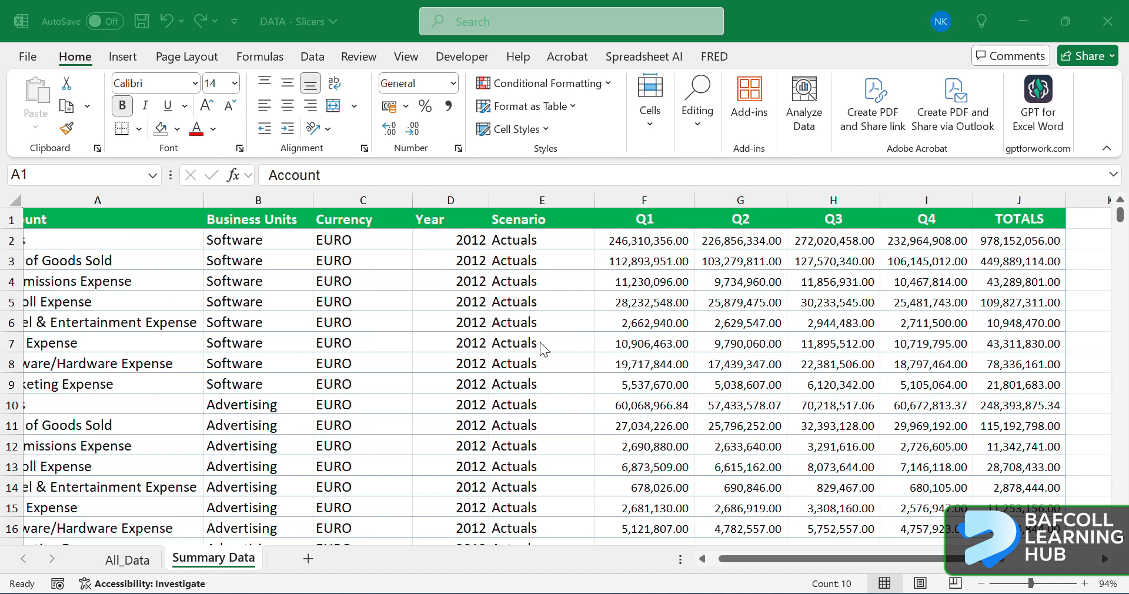
pyautogui.hscroll(-1, 458, 358)
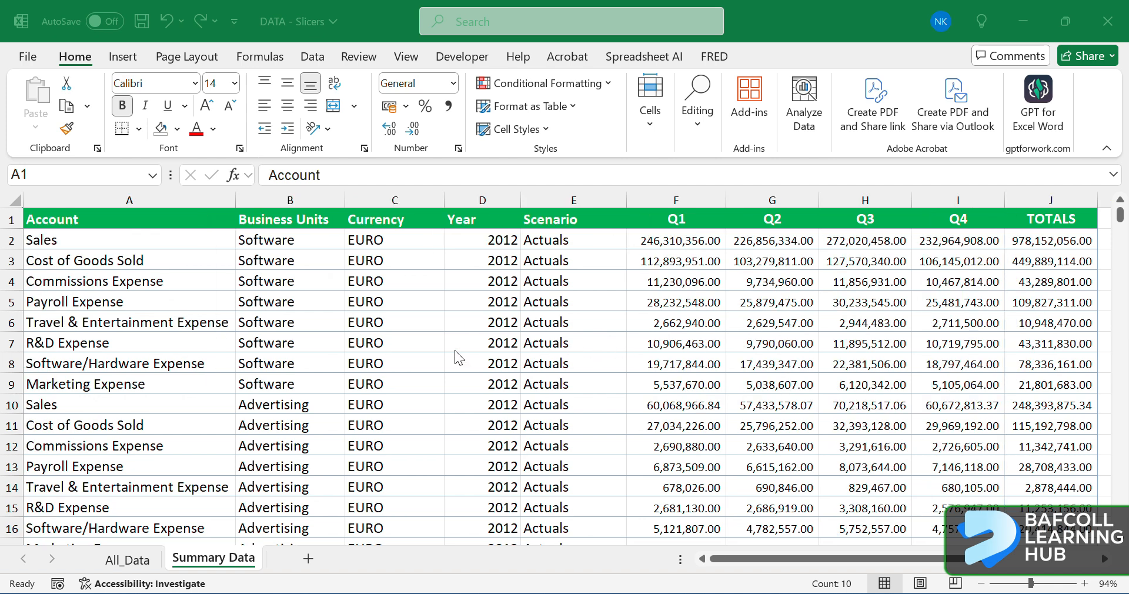
pyautogui.scroll(-1, 294, 242)
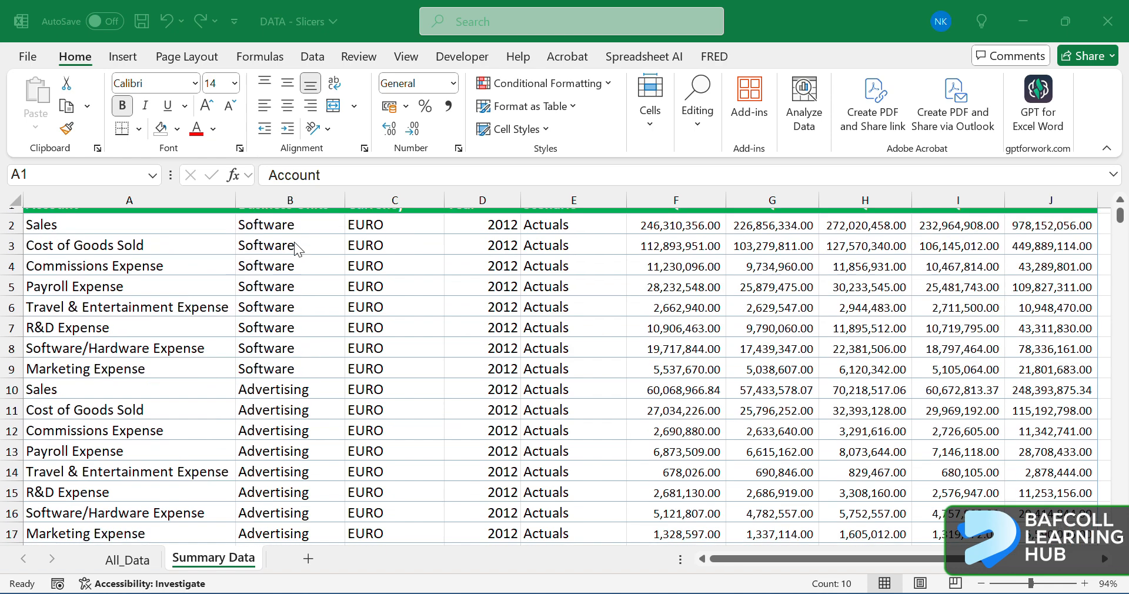
# Step: Review the Software entries under Business Units, the full span of the Year column and the Q1 header
pyautogui.moveTo(284, 225); pyautogui.dragTo(284, 364)
pyautogui.scroll(1, 284, 364)
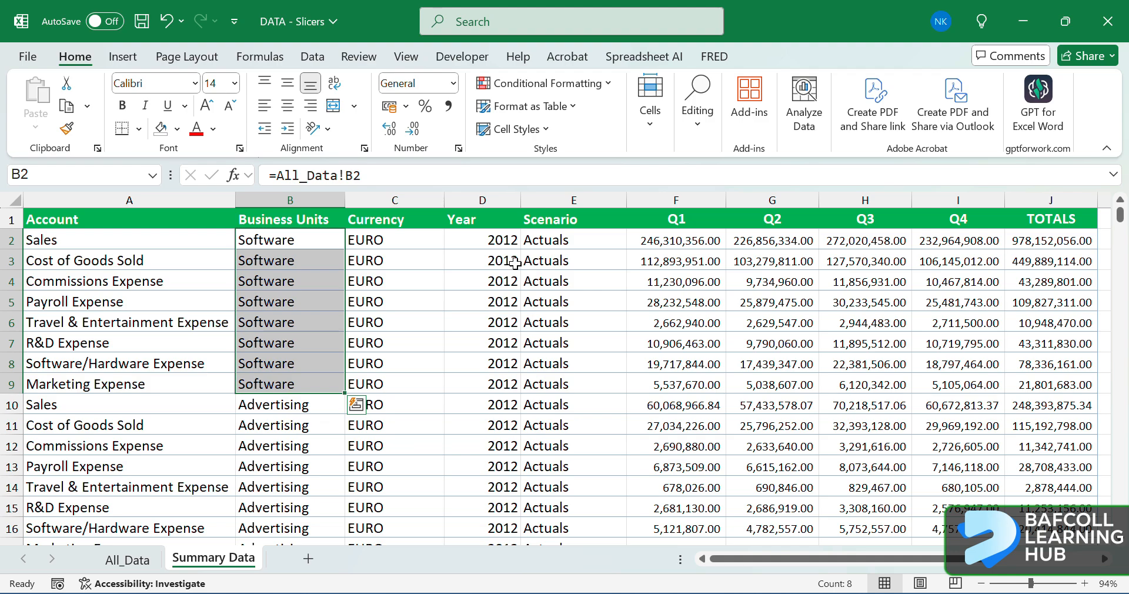
pyautogui.click(495, 242)
pyautogui.hotkey('ctrl', 'Down')
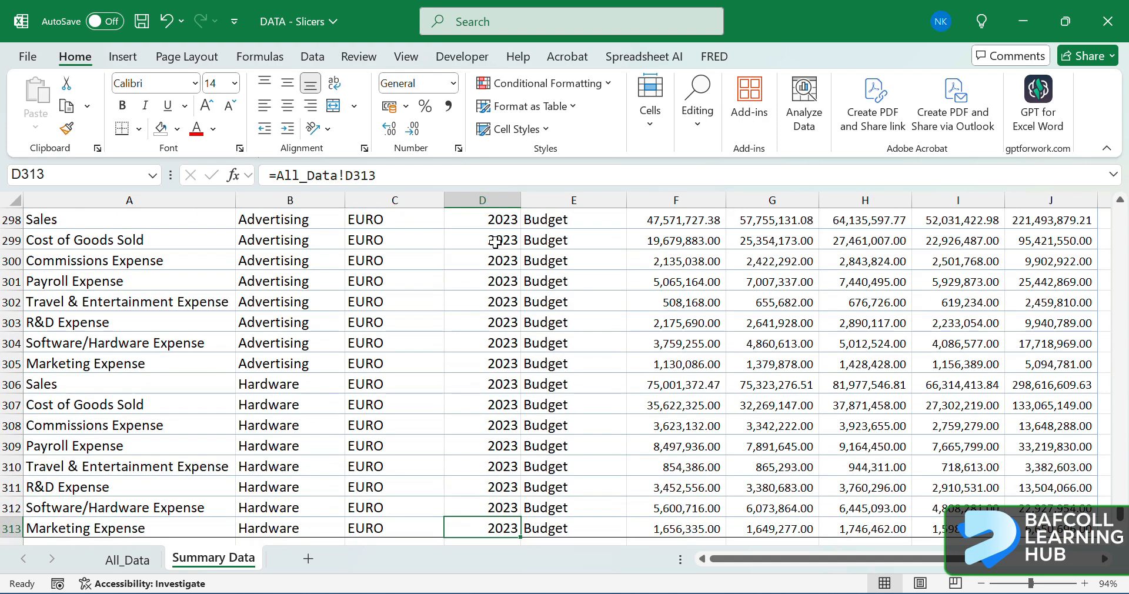
pyautogui.hotkey('ctrl', 'Up')
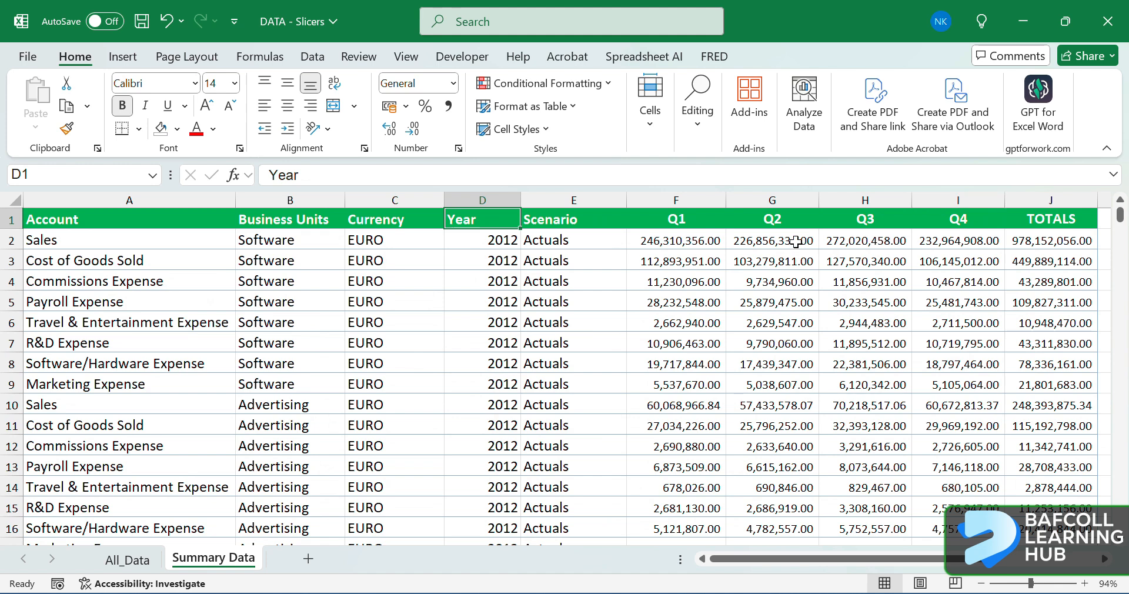
pyautogui.click(682, 222)
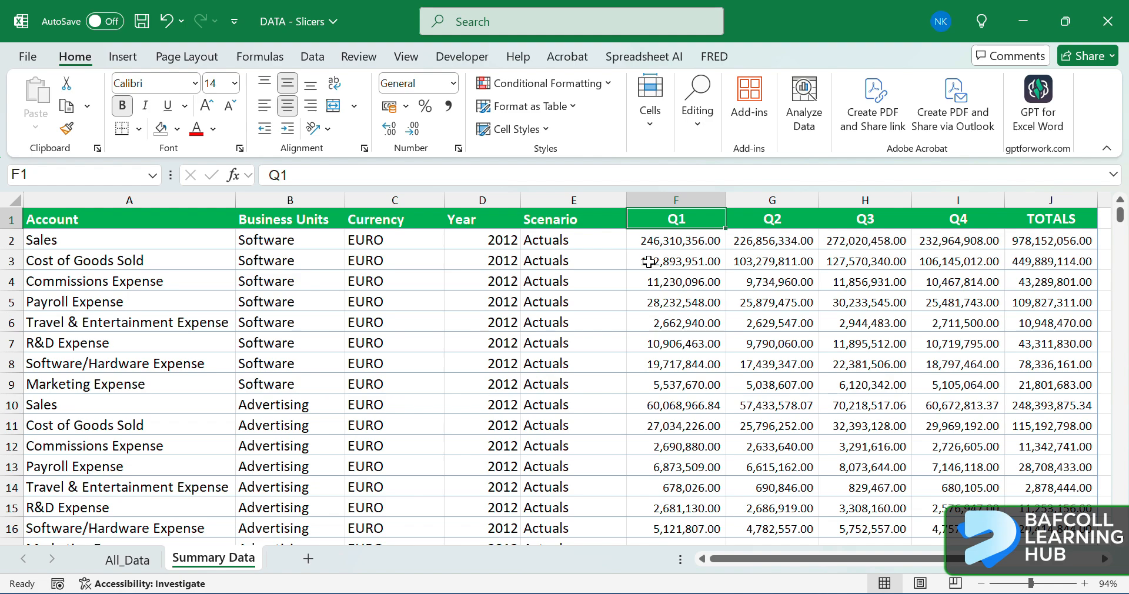
# Step: Browse the records down to the 2015 rows and return to the header row
pyautogui.scroll(-19, 350, 316)
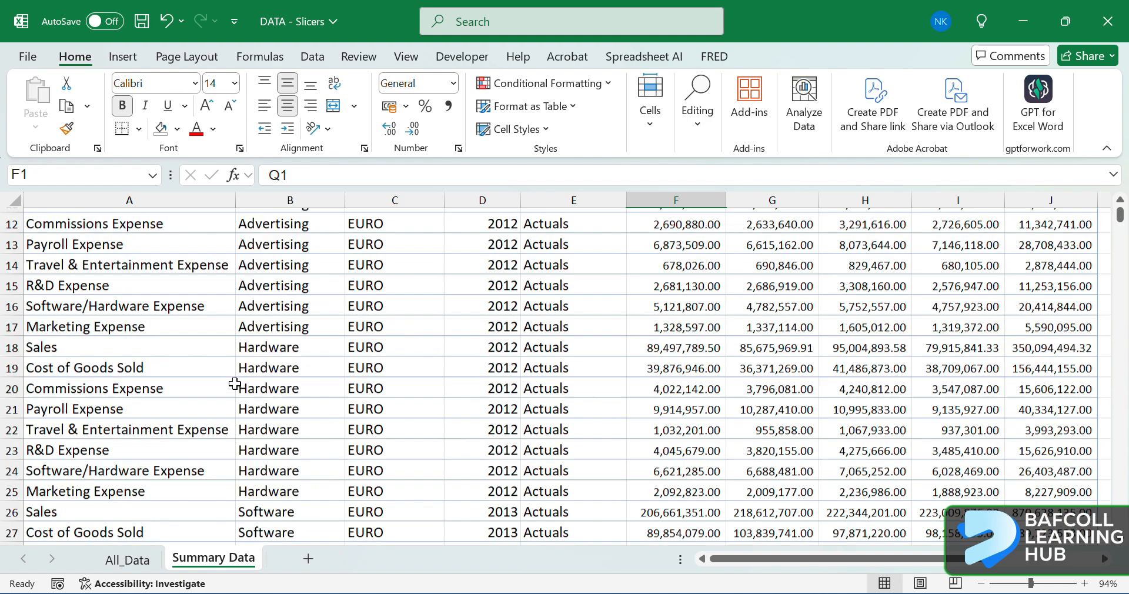
pyautogui.scroll(1, 235, 383)
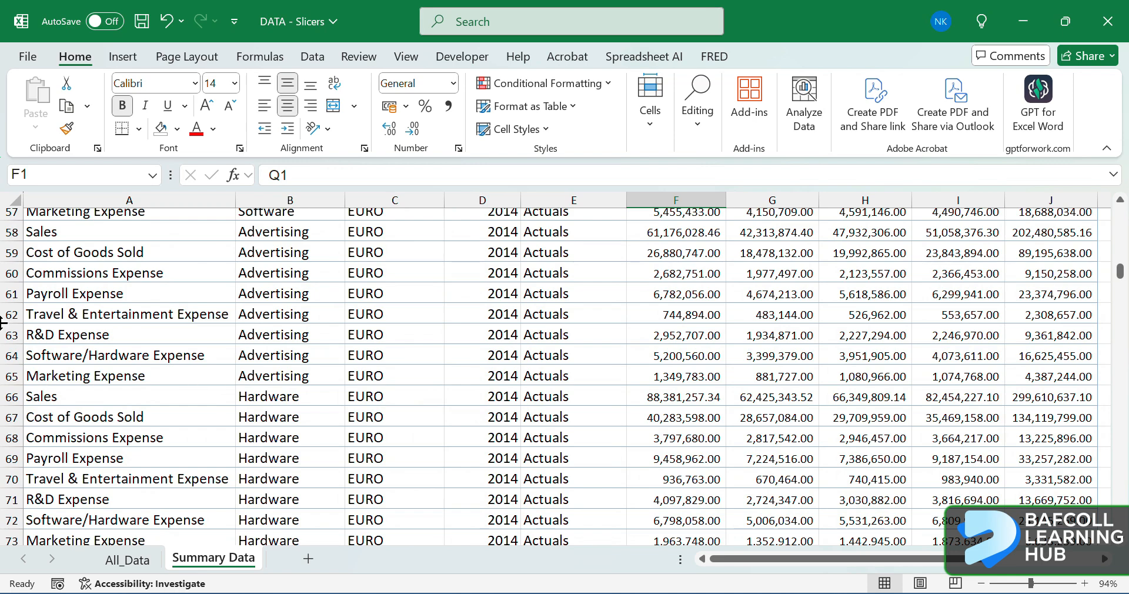
pyautogui.scroll(2, 48, 305)
pyautogui.scroll(-5, 116, 299)
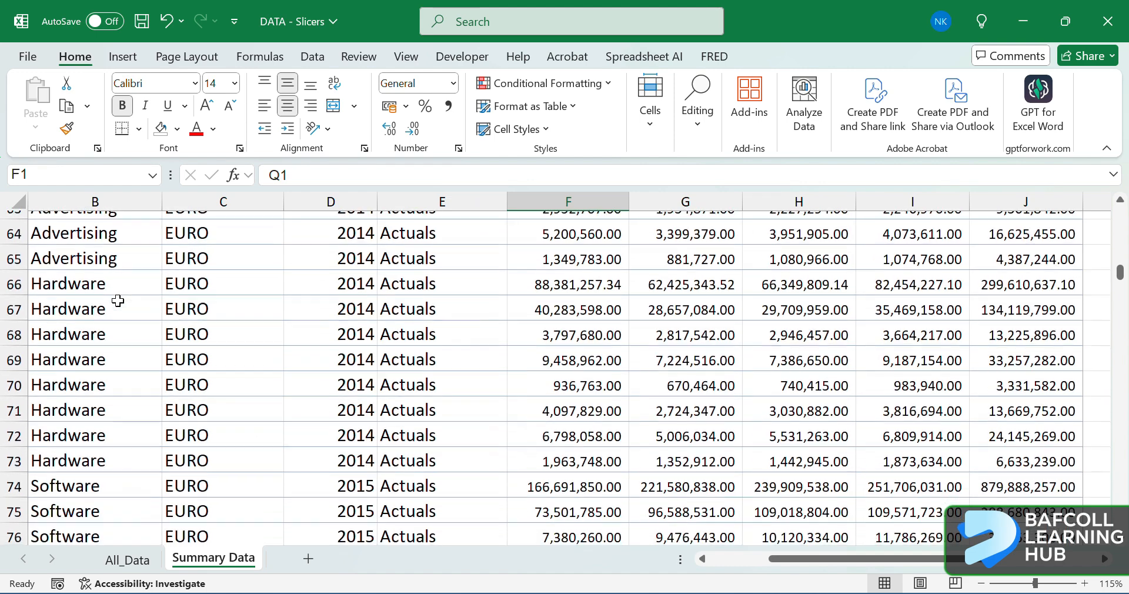
pyautogui.hscroll(-3, 117, 301)
pyautogui.hscroll(-2, 120, 301)
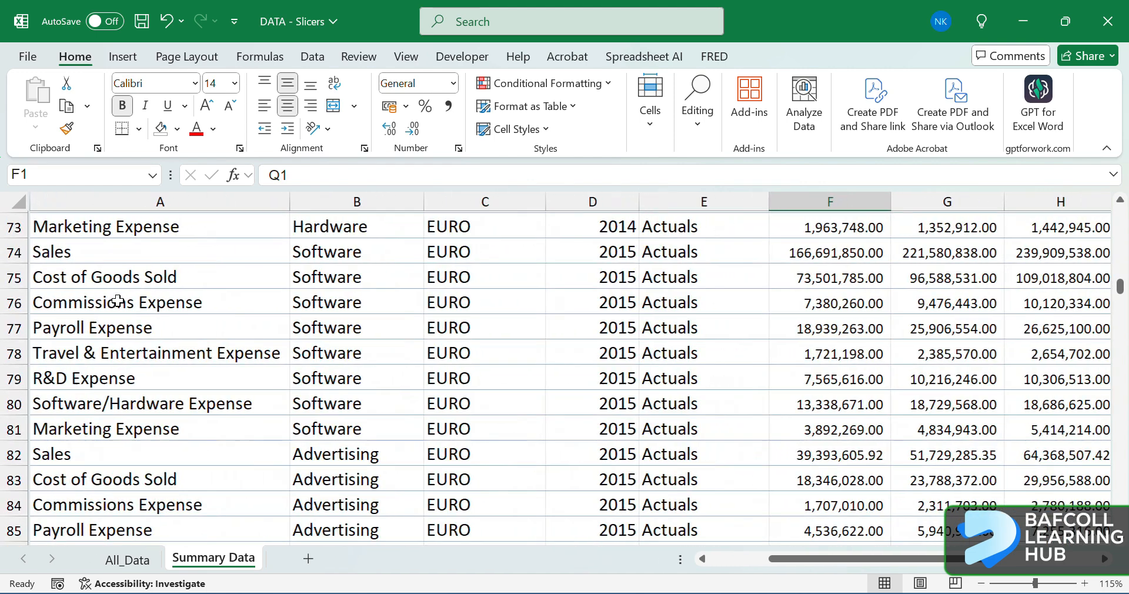
pyautogui.click(618, 329)
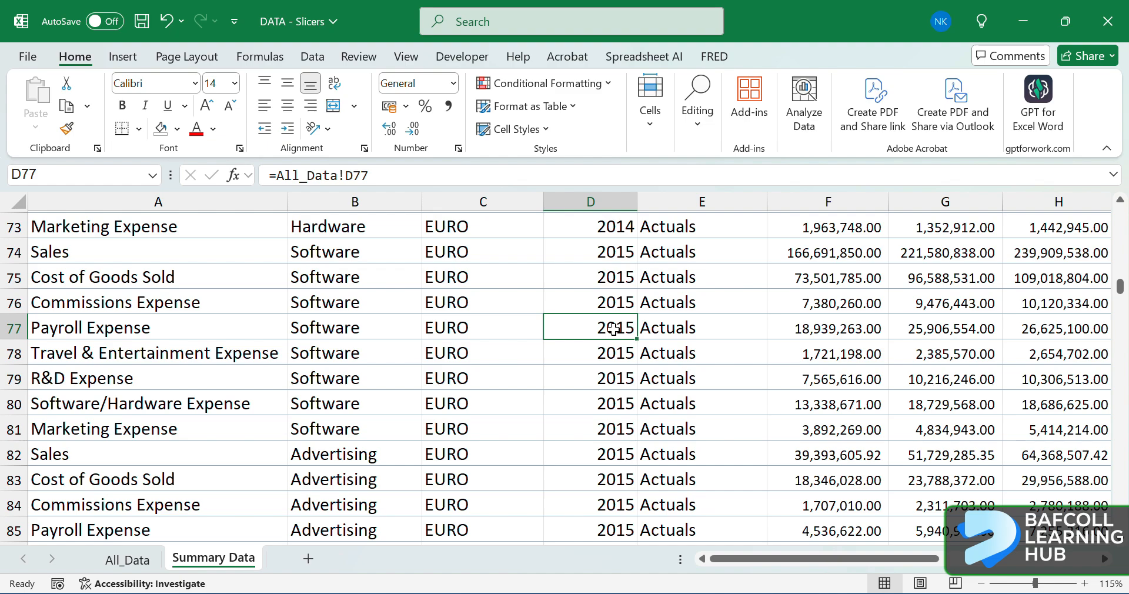
pyautogui.scroll(20, 469, 363)
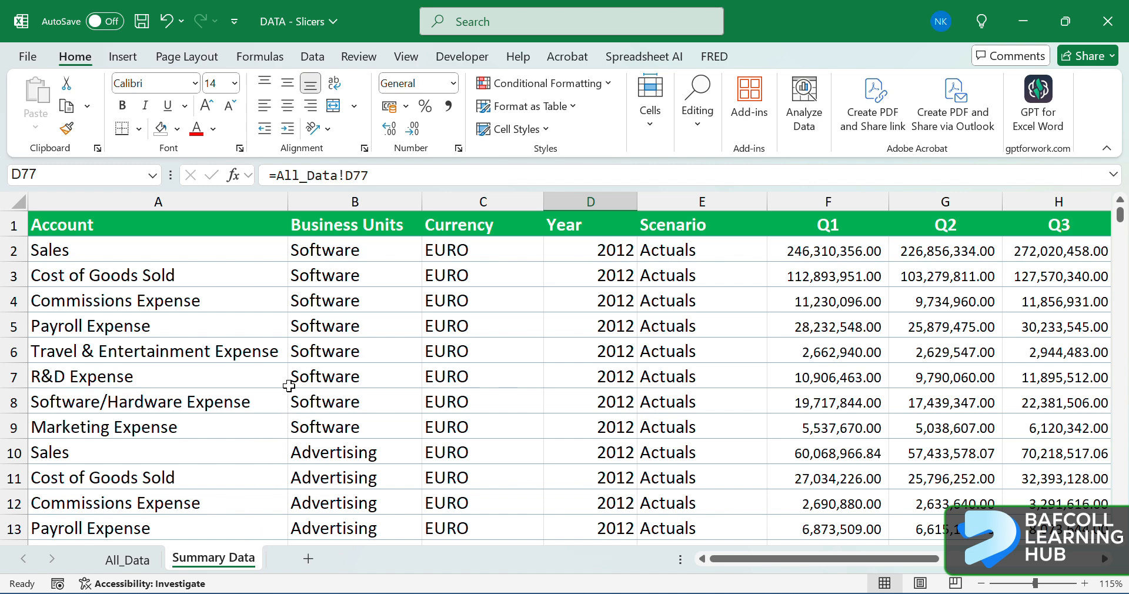
pyautogui.scroll(-1, 177, 283)
pyautogui.scroll(1, 176, 283)
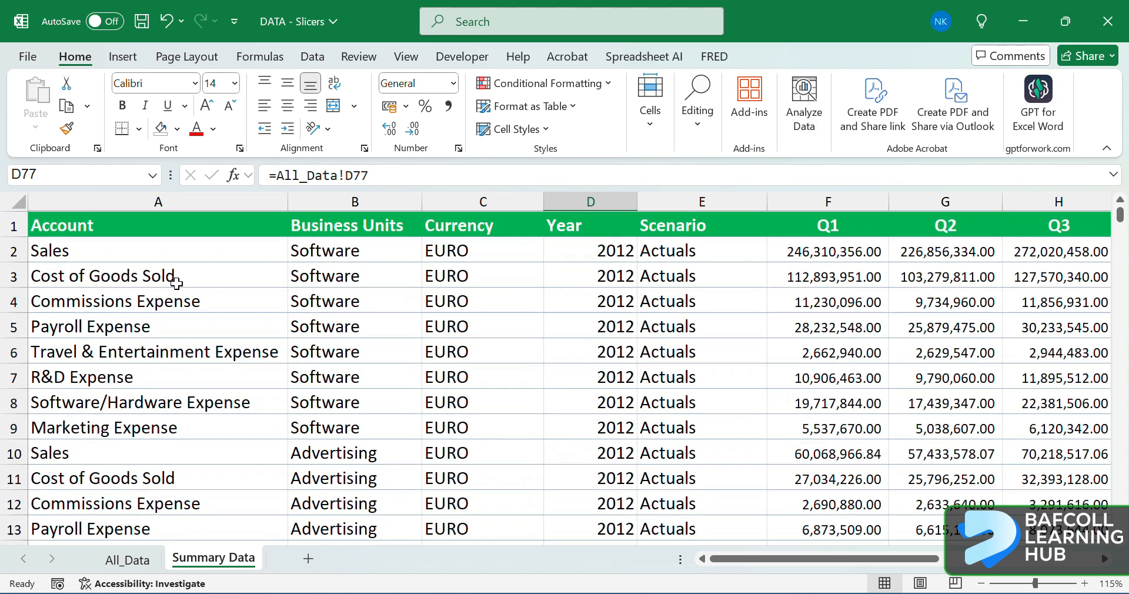
# Step: Go through the column headers one by one from Account to TOTALS
pyautogui.click(88, 225)
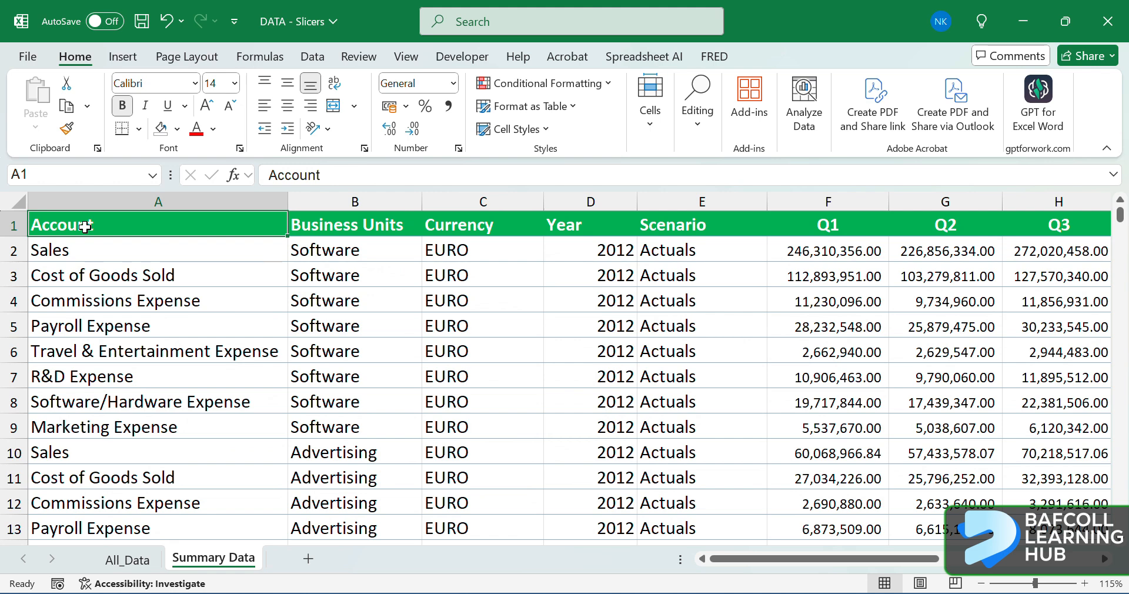
pyautogui.press('Right')
pyautogui.press('Right')
pyautogui.press('Right')
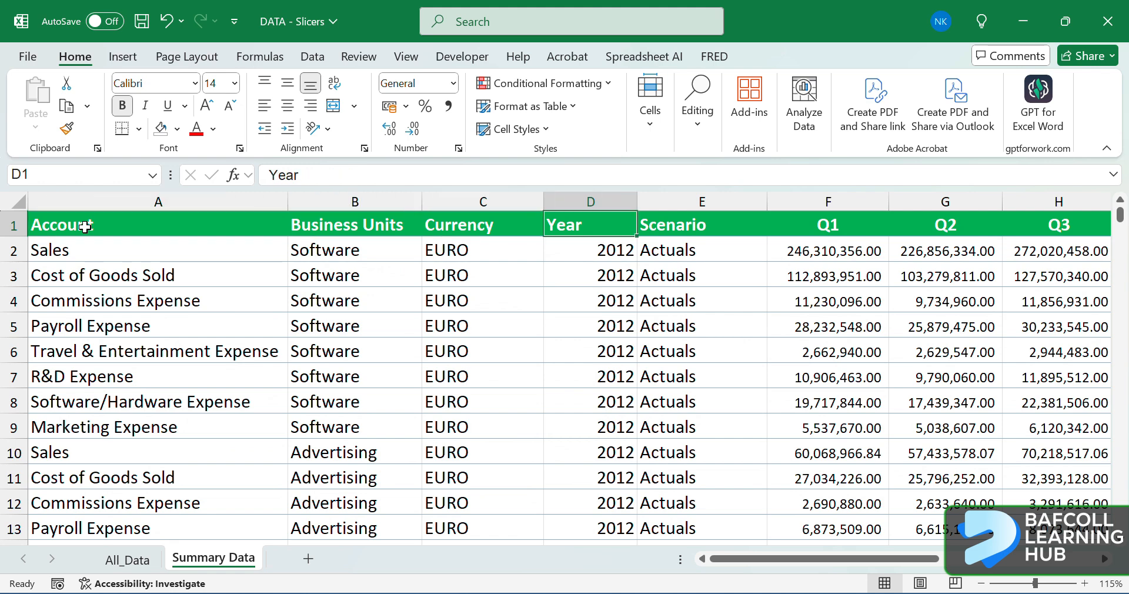
pyautogui.press('Right')
pyautogui.press('Right')
pyautogui.press('Right')
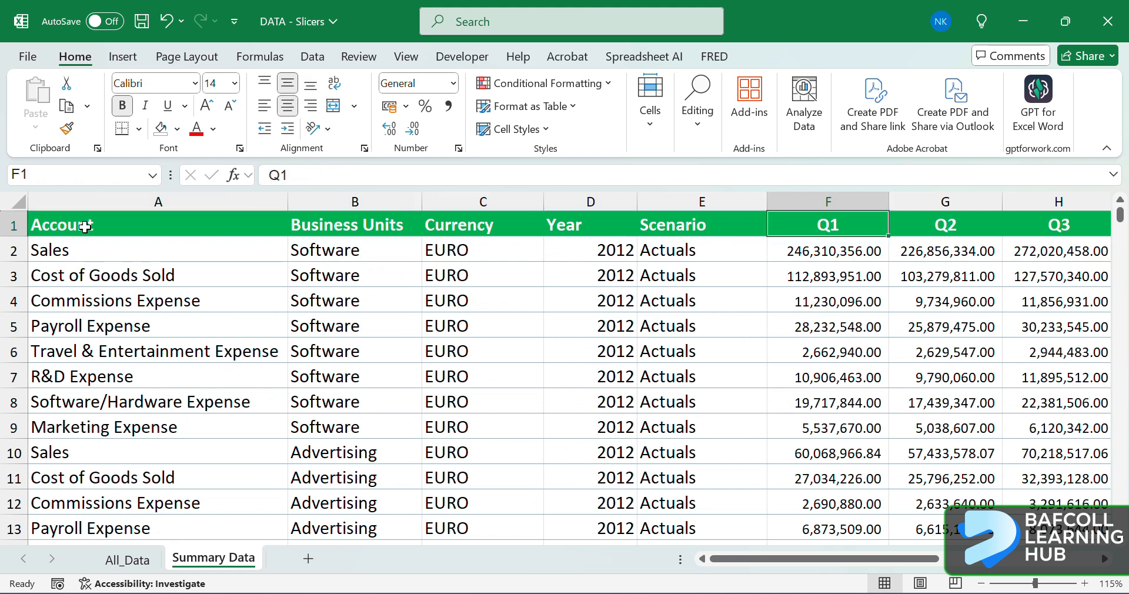
pyautogui.hscroll(1, 85, 227)
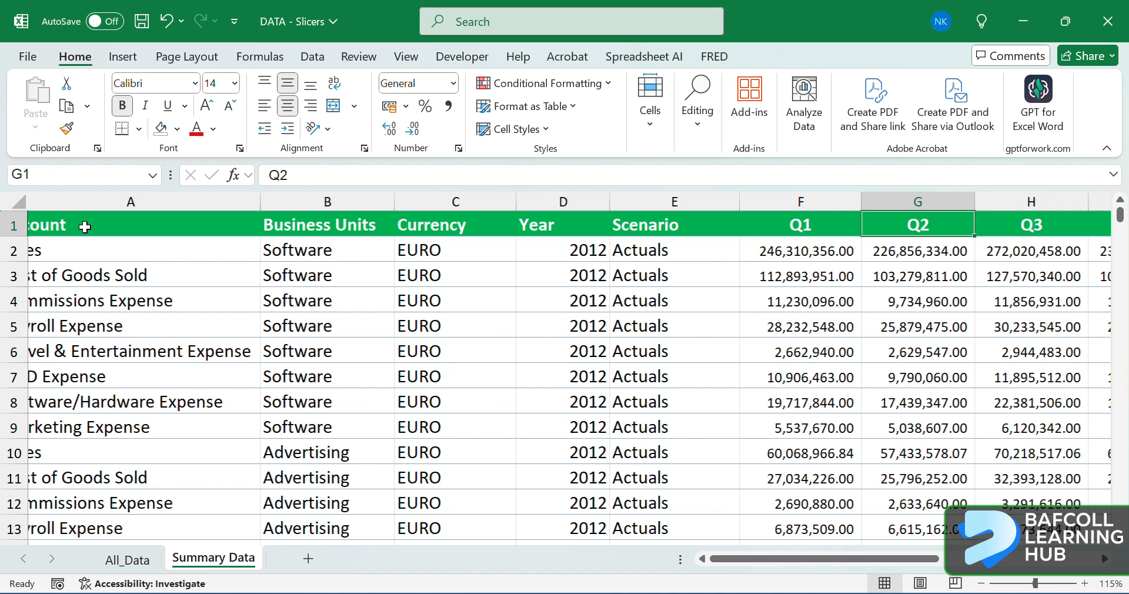
pyautogui.hscroll(4, 85, 226)
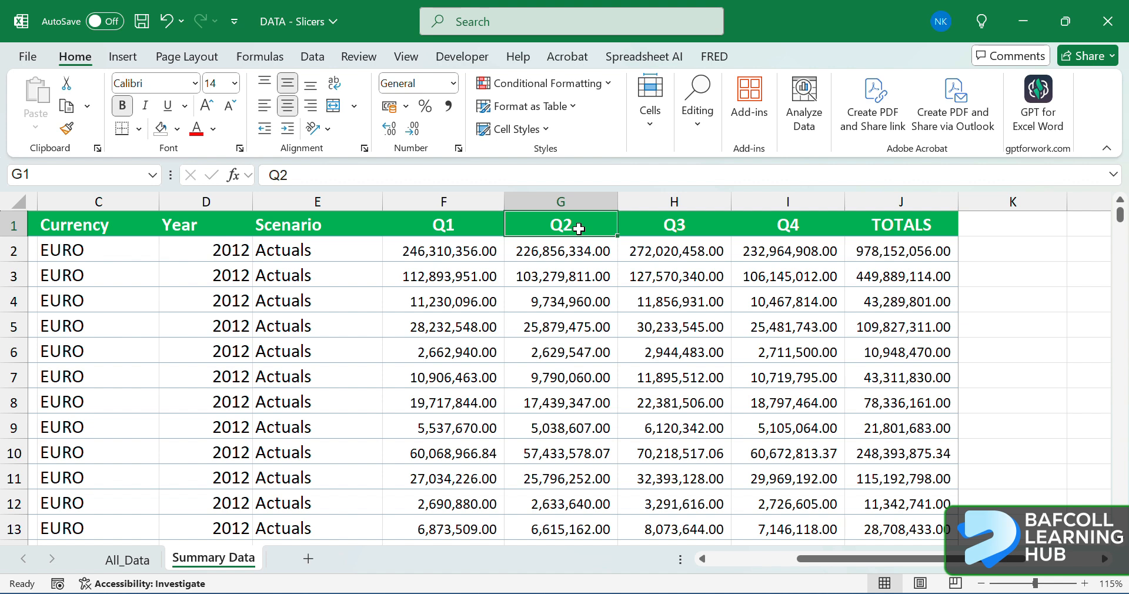
pyautogui.click(674, 223)
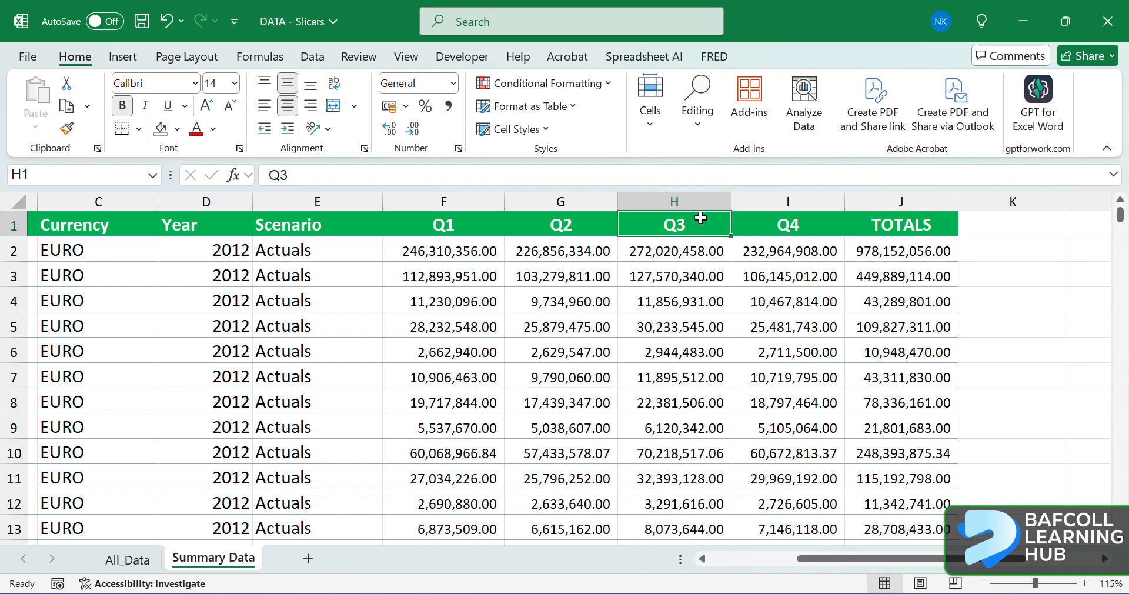
pyautogui.click(912, 226)
pyautogui.hscroll(-4, 305, 305)
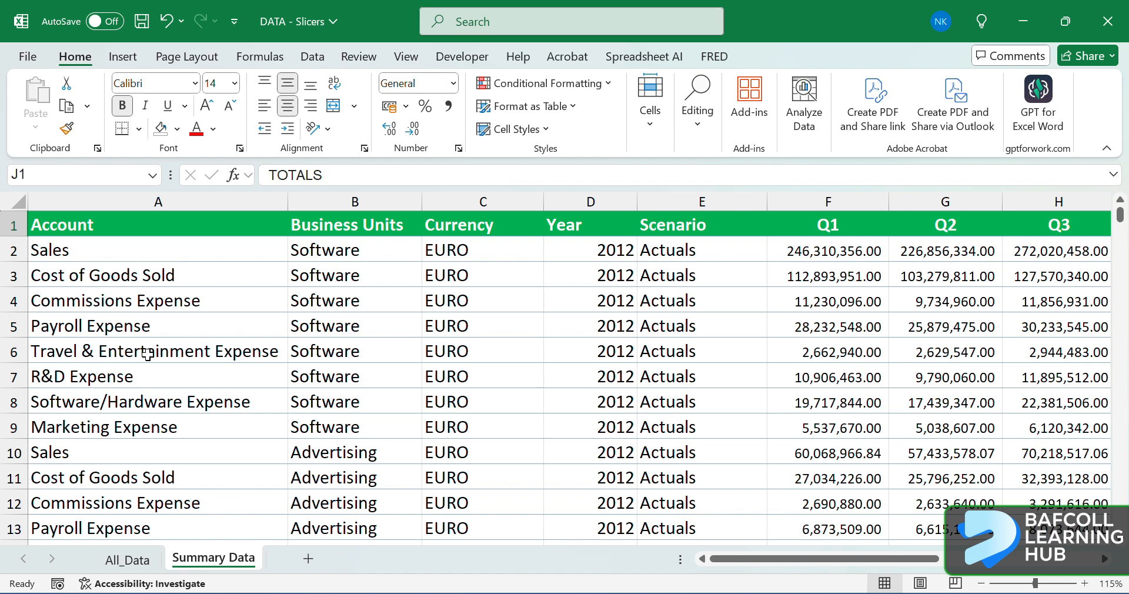
# Step: Convert the data range A1:J313 into an Excel table with headers
pyautogui.hotkey('ctrl', 't')
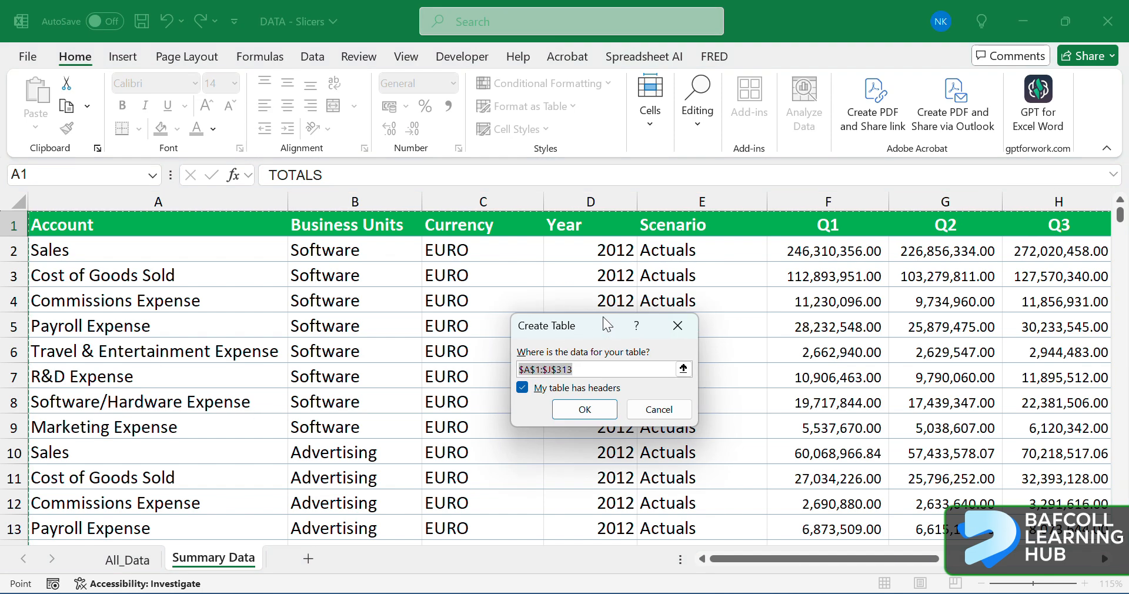
pyautogui.moveTo(606, 324); pyautogui.dragTo(479, 314)
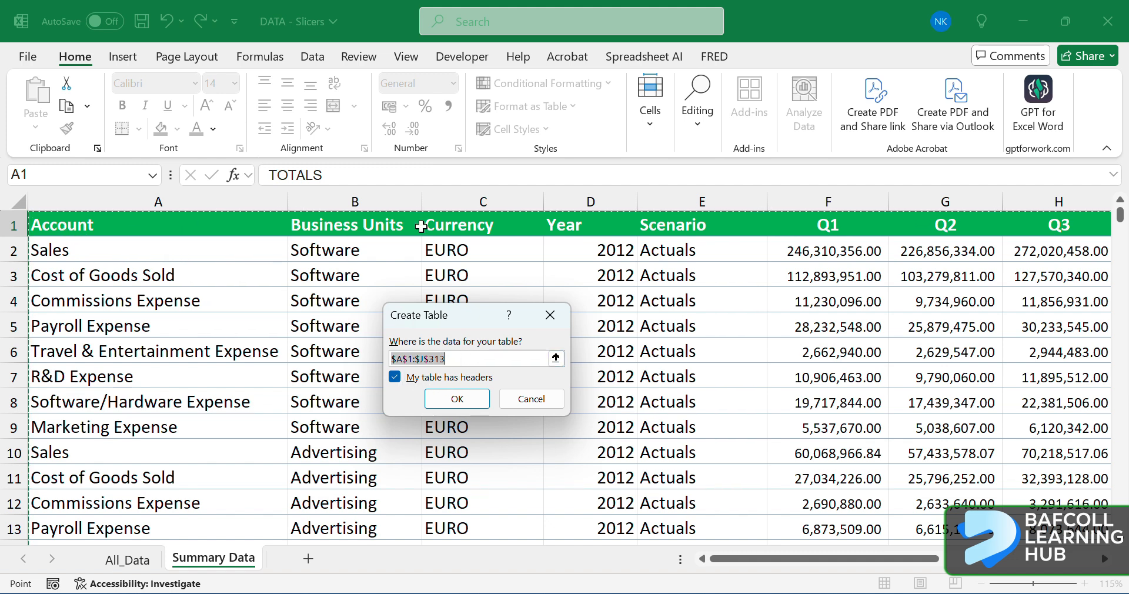
pyautogui.click(456, 399)
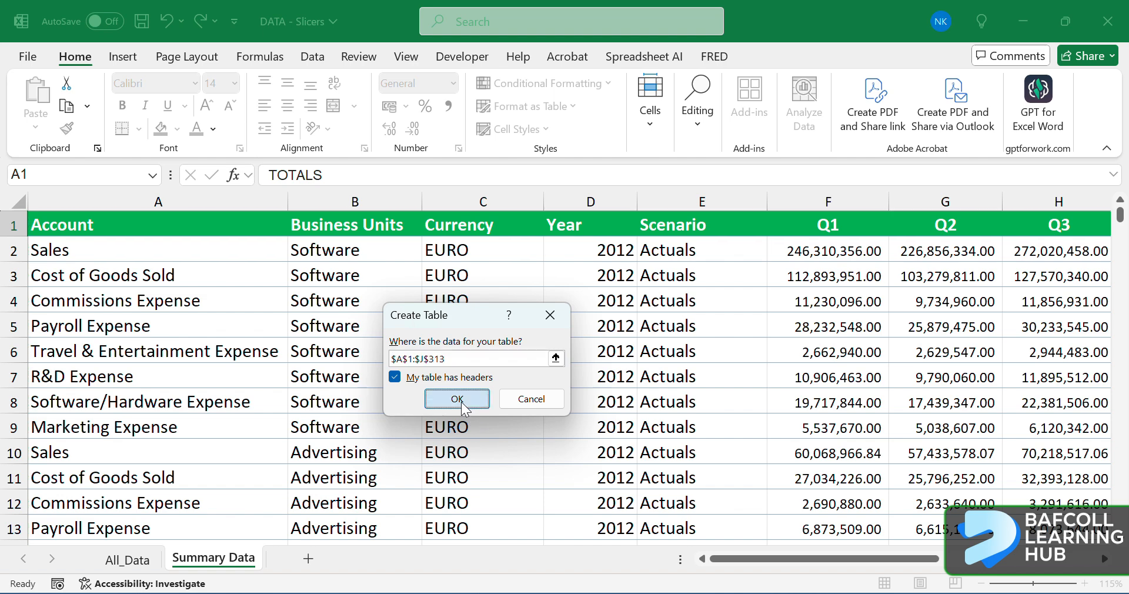
pyautogui.click(649, 410)
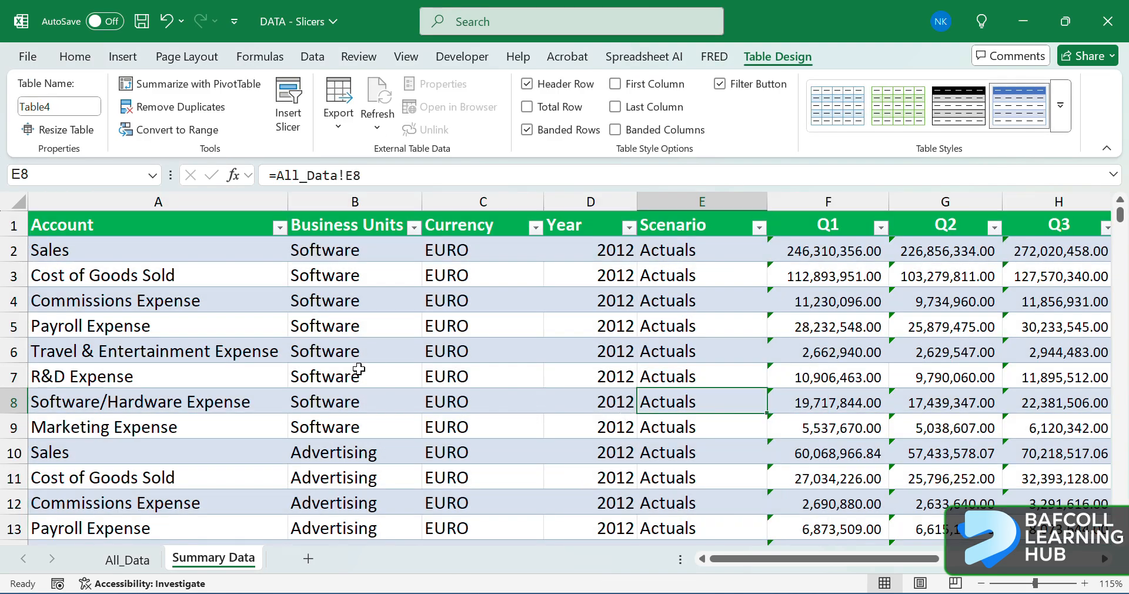
pyautogui.scroll(-1, 359, 369)
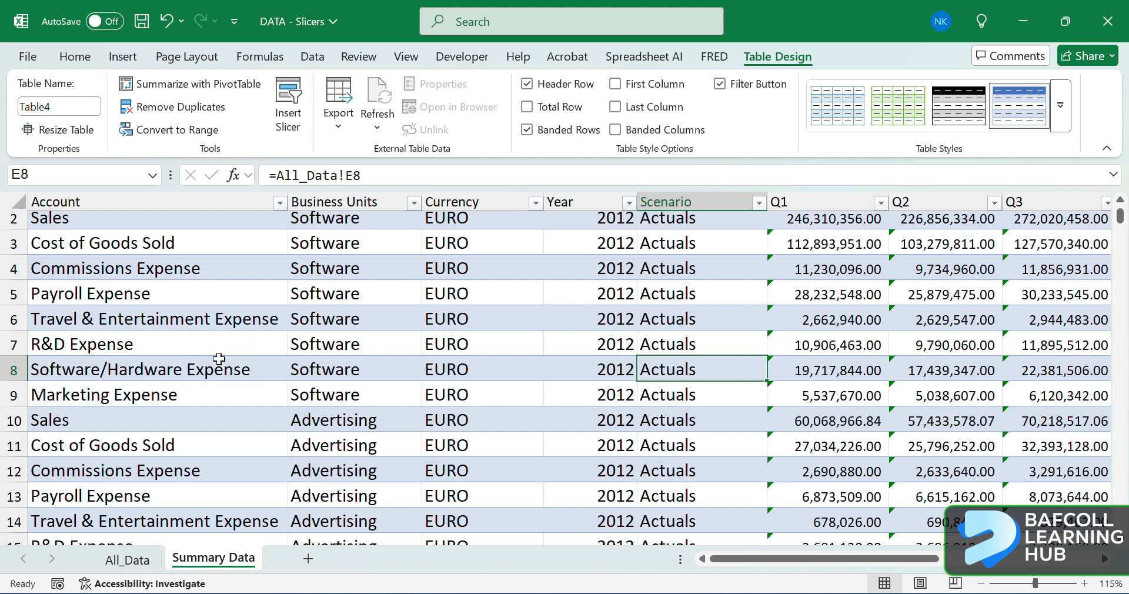
pyautogui.scroll(1, 216, 361)
pyautogui.scroll(1, 209, 374)
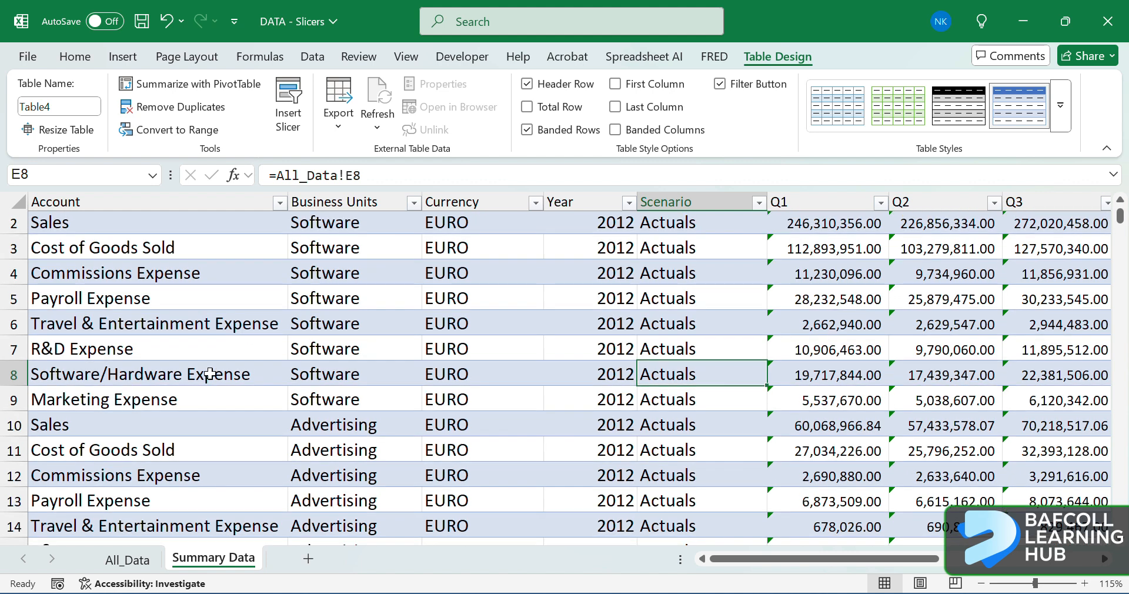
# Step: Insert a slicer for the table's Year field
pyautogui.click(130, 59)
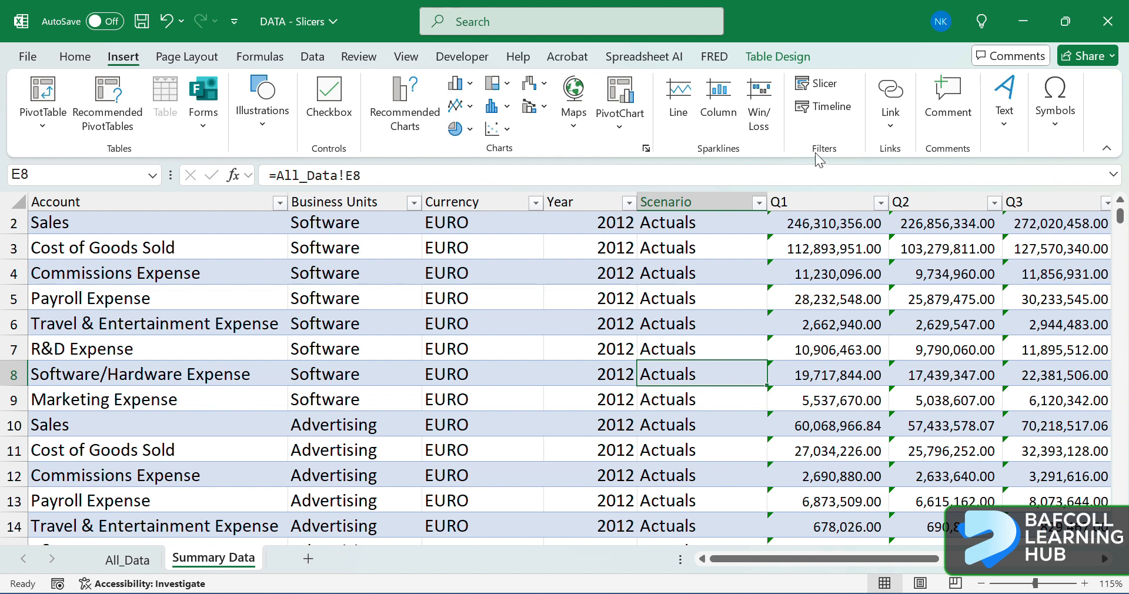
pyautogui.click(820, 92)
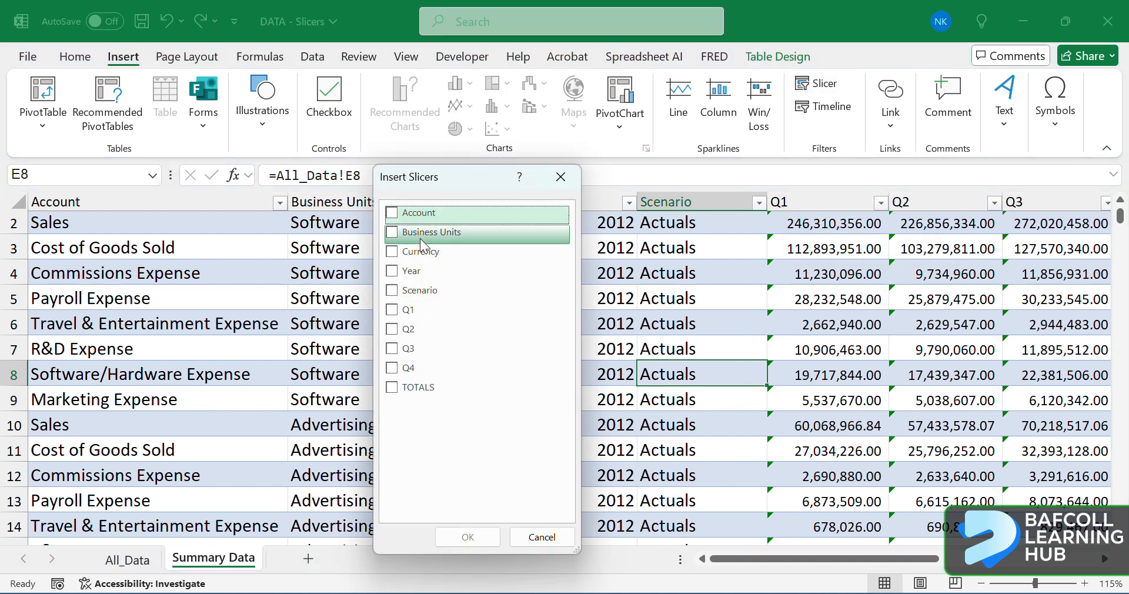
pyautogui.click(390, 272)
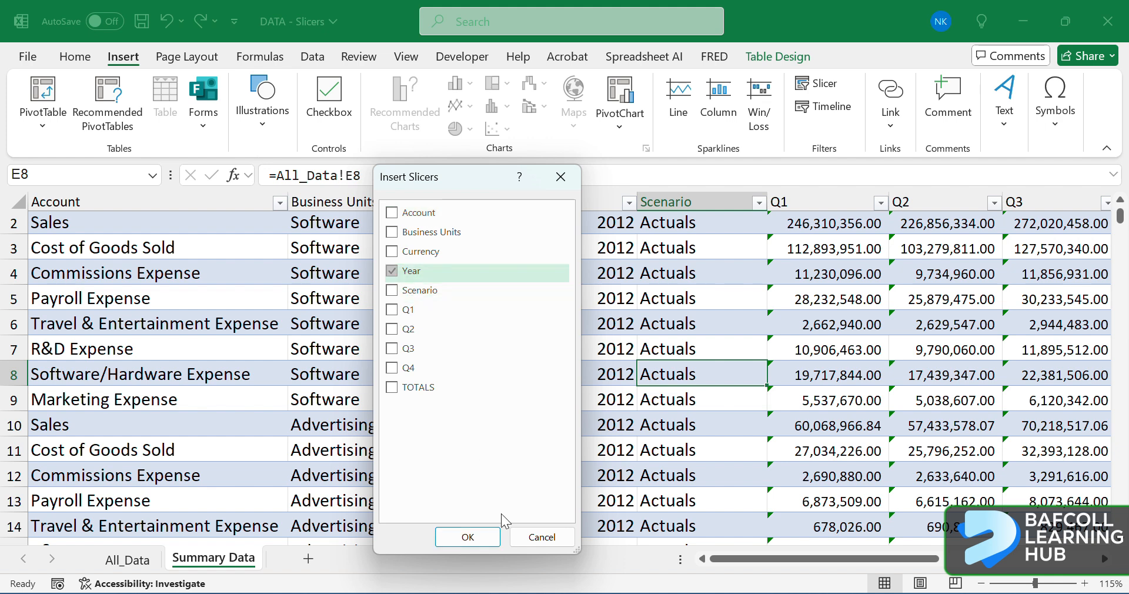
pyautogui.click(469, 536)
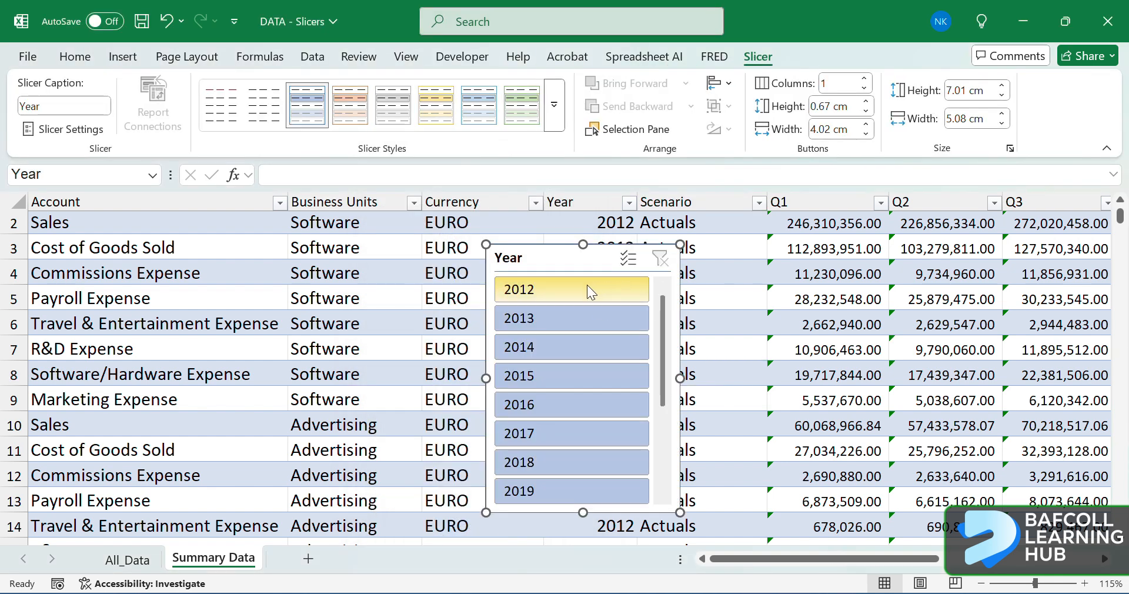
# Step: Move the Year slicer over the Q1 and Q2 columns, just below the table's header row
pyautogui.moveTo(544, 254); pyautogui.dragTo(242, 235)
pyautogui.moveTo(319, 189); pyautogui.dragTo(850, 251)
pyautogui.keyDown('ctrl'); pyautogui.scroll(-3, 464, 352); pyautogui.keyUp('ctrl')
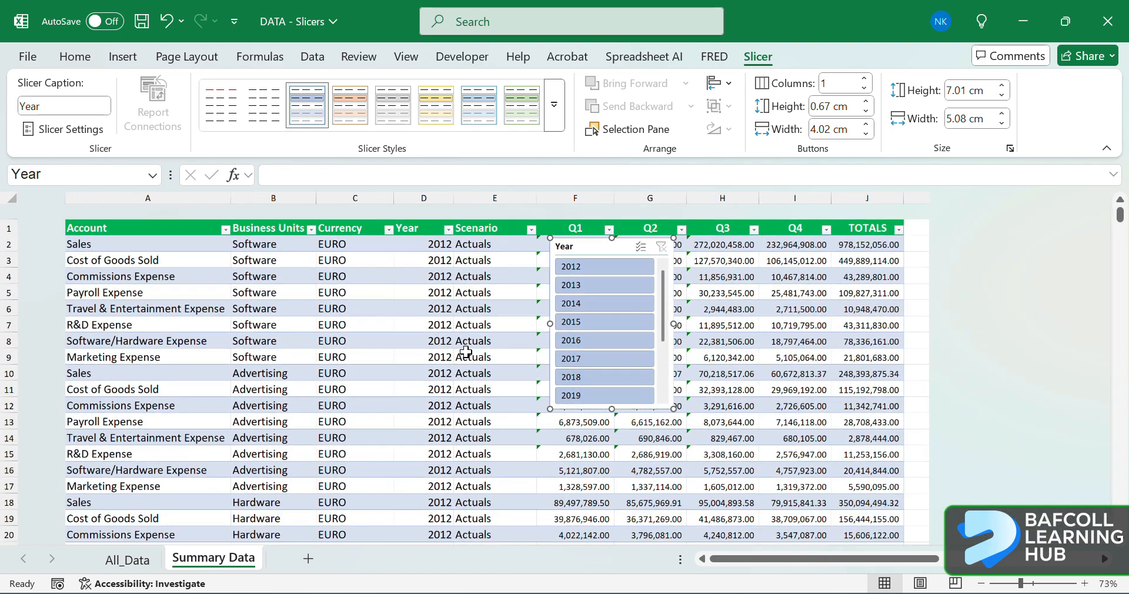
# Step: Look through the table's Year column from the first data row to the last rows and return to the header
pyautogui.keyDown('ctrl'); pyautogui.scroll(2, 466, 351); pyautogui.keyUp('ctrl')
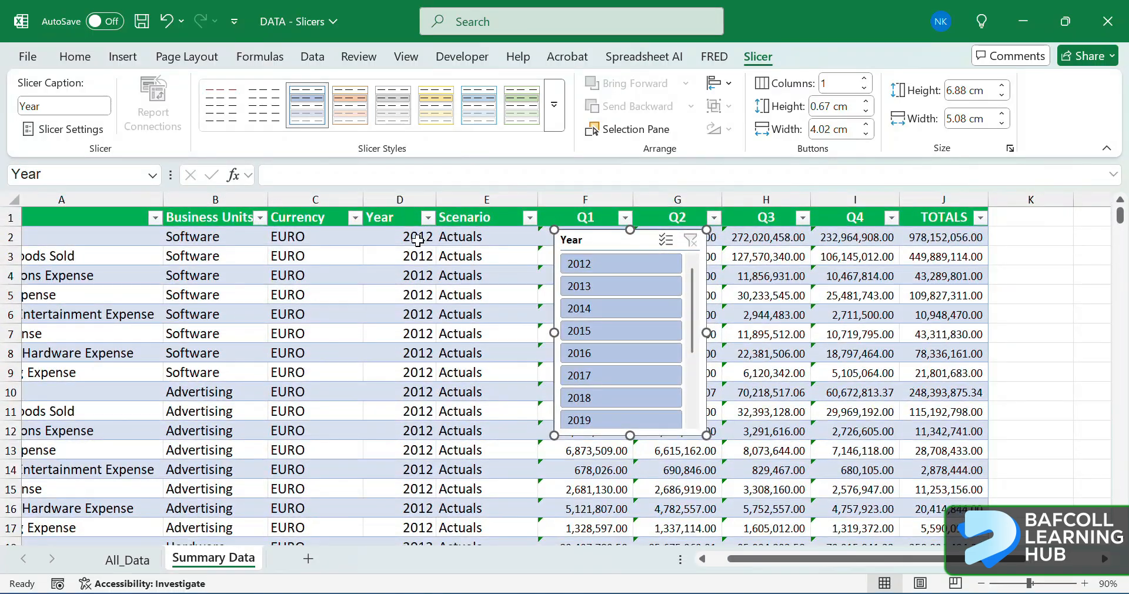
pyautogui.click(415, 237)
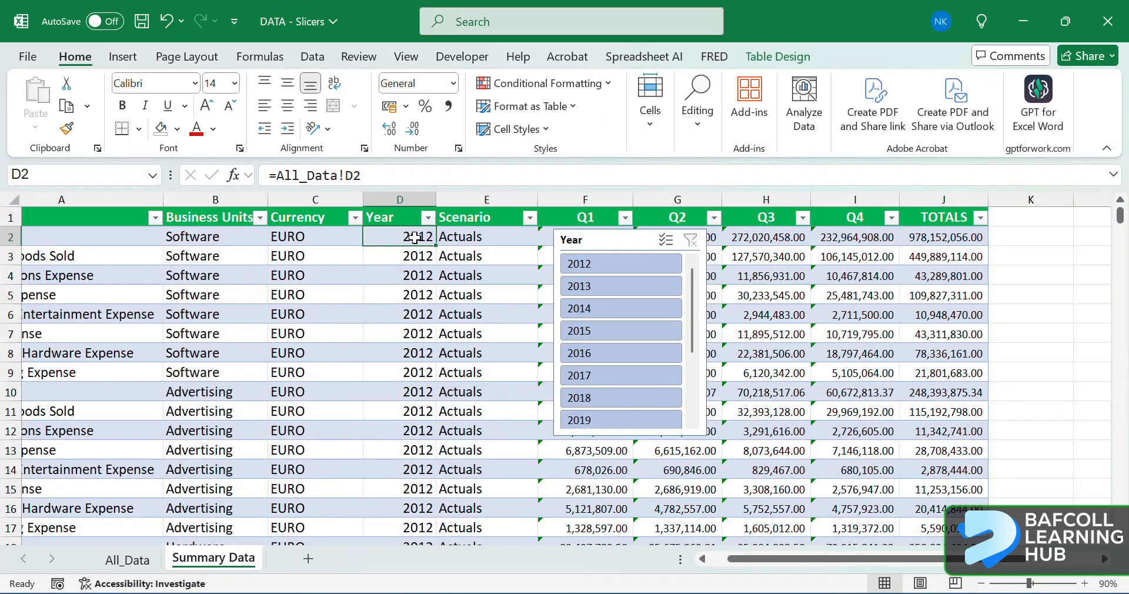
pyautogui.press('pagedown')
pyautogui.press('pagedown')
pyautogui.press('pagedown')
pyautogui.press('pagedown')
pyautogui.press('pagedown')
pyautogui.press('pagedown')
pyautogui.press('pagedown')
pyautogui.press('pagedown')
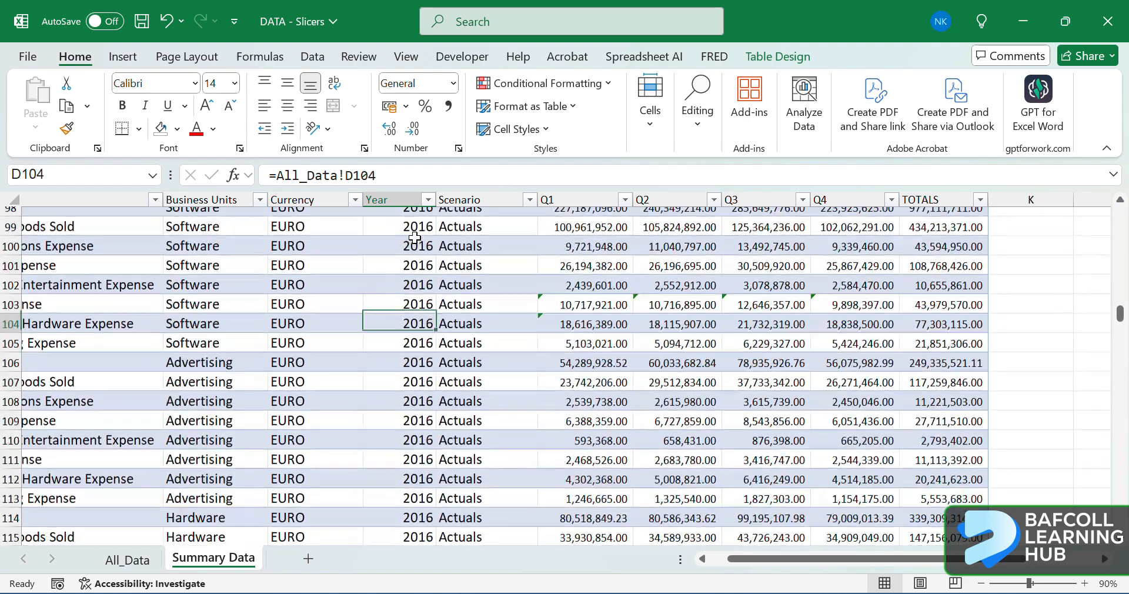
pyautogui.press('pagedown')
pyautogui.press('pagedown')
pyautogui.press('pagedown')
pyautogui.press('pagedown')
pyautogui.press('pagedown')
pyautogui.press('pagedown')
pyautogui.press('pagedown')
pyautogui.press('pagedown')
pyautogui.press('pagedown')
pyautogui.press('pagedown')
pyautogui.press('pagedown')
pyautogui.press('pagedown')
pyautogui.press('pagedown')
pyautogui.press('pagedown')
pyautogui.press('pageup')
pyautogui.press('pageup')
pyautogui.press('pageup')
pyautogui.press('pageup')
pyautogui.press('pageup')
pyautogui.press('pageup')
pyautogui.press('pageup')
pyautogui.press('pageup')
pyautogui.press('pageup')
pyautogui.press('pageup')
pyautogui.press('pageup')
pyautogui.press('pageup')
pyautogui.press('pageup')
pyautogui.press('pageup')
pyautogui.press('pageup')
pyautogui.press('pageup')
pyautogui.press('pageup')
pyautogui.press('pageup')
pyautogui.press('pageup')
pyautogui.press('pageup')
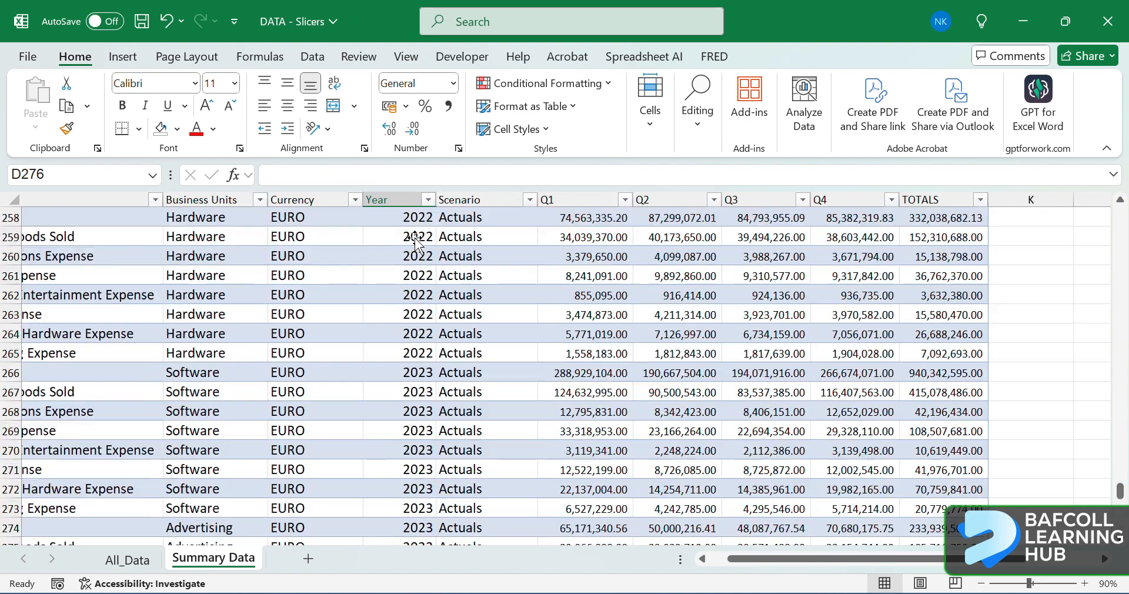
pyautogui.scroll(5, 416, 237)
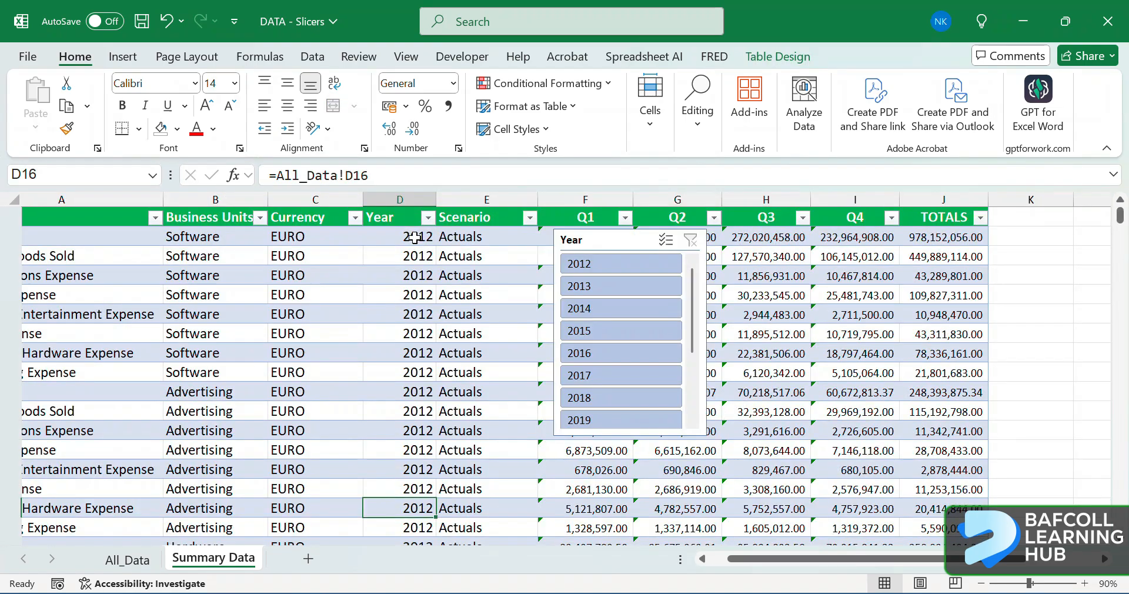
# Step: Filter the table to 2012 with the Year slicer and go through the filtered rows in the Year column
pyautogui.click(600, 263)
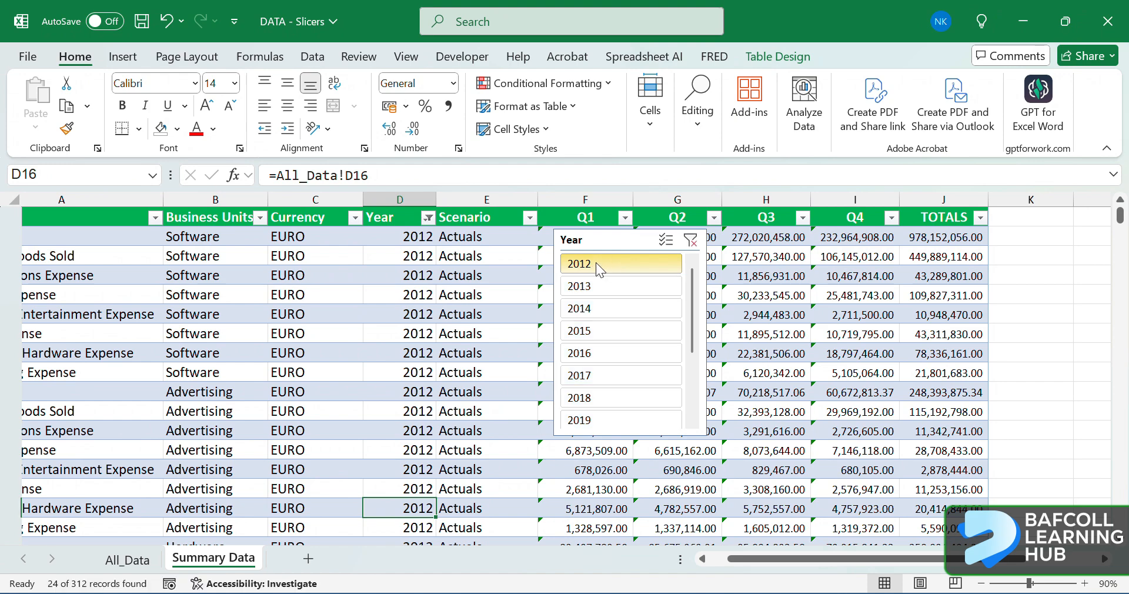
pyautogui.click(412, 235)
pyautogui.press('Down')
pyautogui.press('Down')
pyautogui.press('Down')
pyautogui.press('Down')
pyautogui.press('Down')
pyautogui.press('Down')
pyautogui.press('Down')
pyautogui.press('Down')
pyautogui.press('Down')
pyautogui.press('Down')
pyautogui.press('Down')
pyautogui.press('Down')
pyautogui.press('Down')
pyautogui.press('Down')
pyautogui.press('Down')
pyautogui.press('Down')
pyautogui.press('Down')
pyautogui.press('Down')
pyautogui.press('Down')
pyautogui.press('Down')
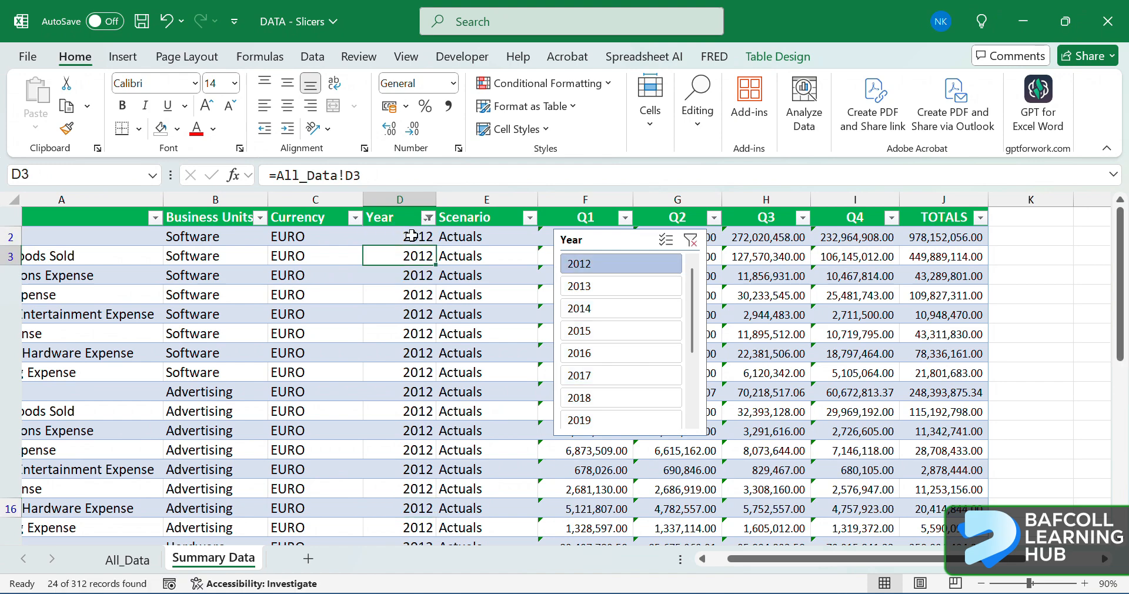
pyautogui.press('Up')
pyautogui.press('Up')
pyautogui.press('Up')
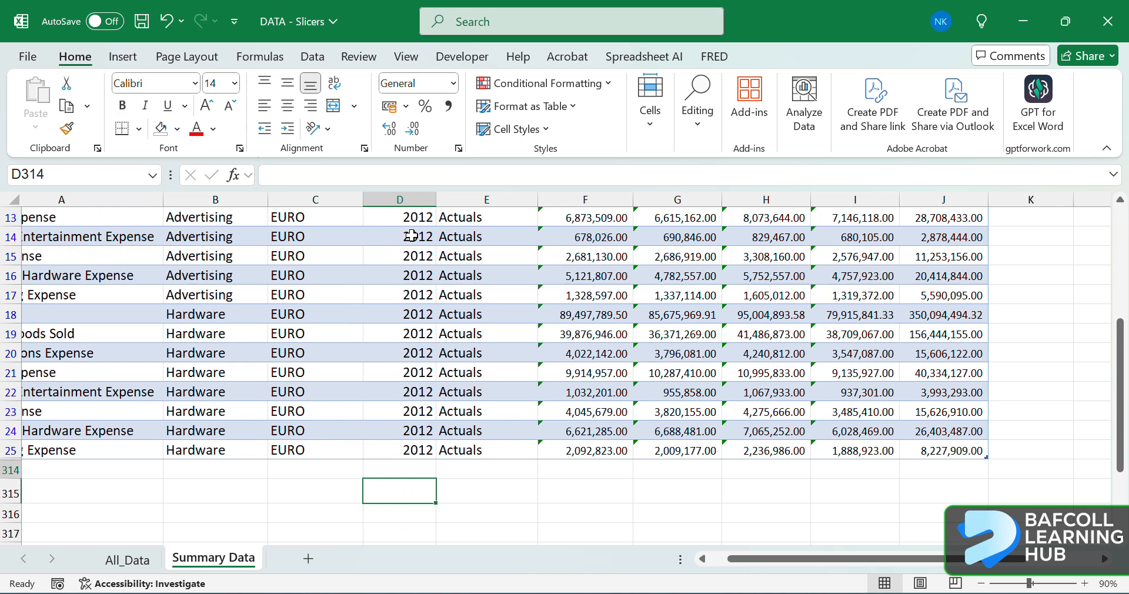
pyautogui.press('Down')
pyautogui.press('Up')
pyautogui.press('Up')
pyautogui.press('Up')
pyautogui.press('Up')
pyautogui.press('Up')
pyautogui.press('Up')
pyautogui.press('Up')
pyautogui.press('Up')
pyautogui.press('Up')
pyautogui.press('Up')
pyautogui.press('Up')
pyautogui.press('Up')
pyautogui.press('Up')
pyautogui.press('Up')
pyautogui.press('Up')
pyautogui.press('Up')
pyautogui.press('Up')
pyautogui.press('Up')
pyautogui.press('Up')
pyautogui.press('Up')
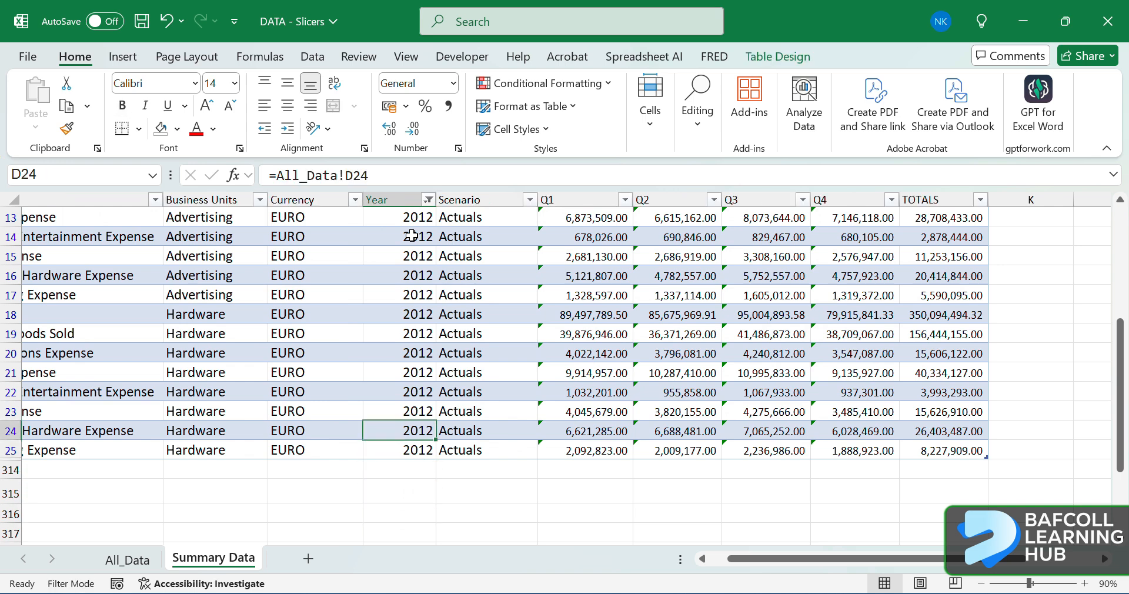
pyautogui.click(411, 236)
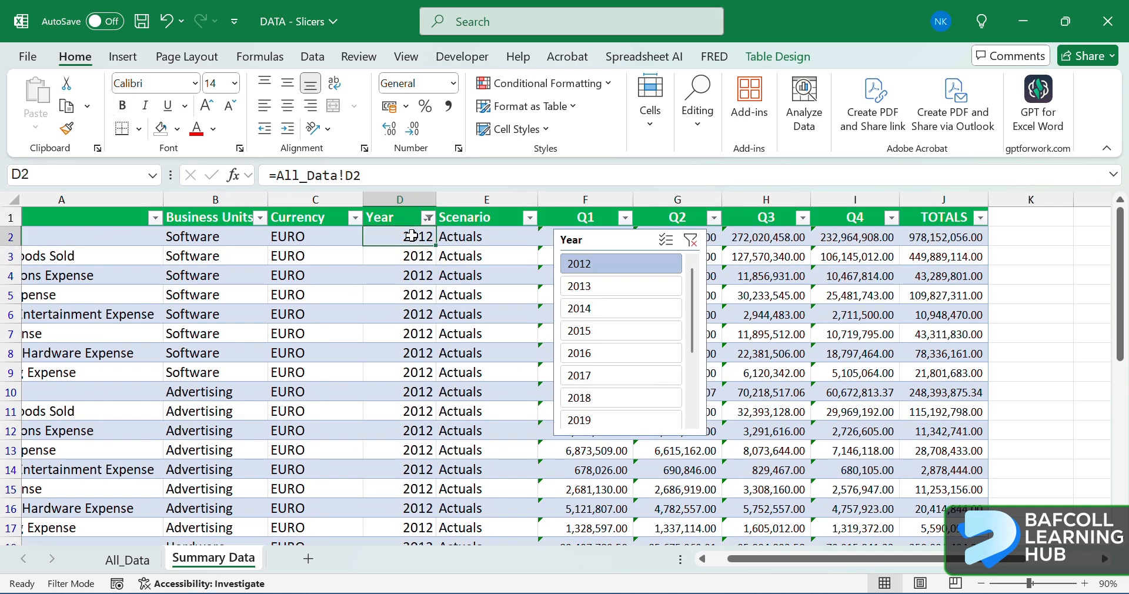
# Step: Switch the Year slicer to 2013 and then 2014, and look through the rows for 2014
pyautogui.click(627, 285)
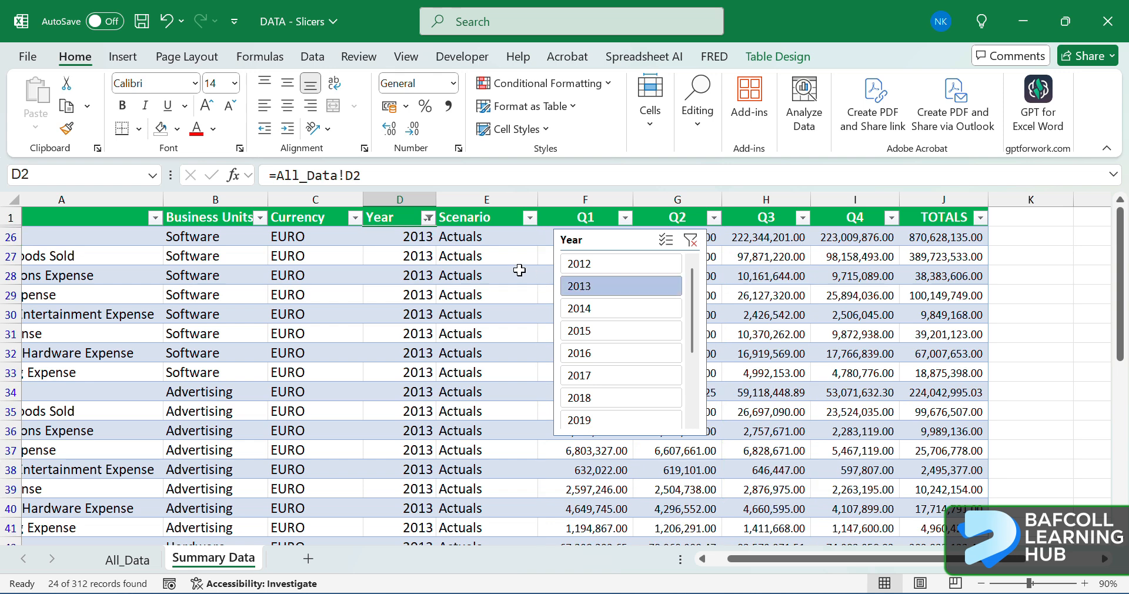
pyautogui.click(602, 306)
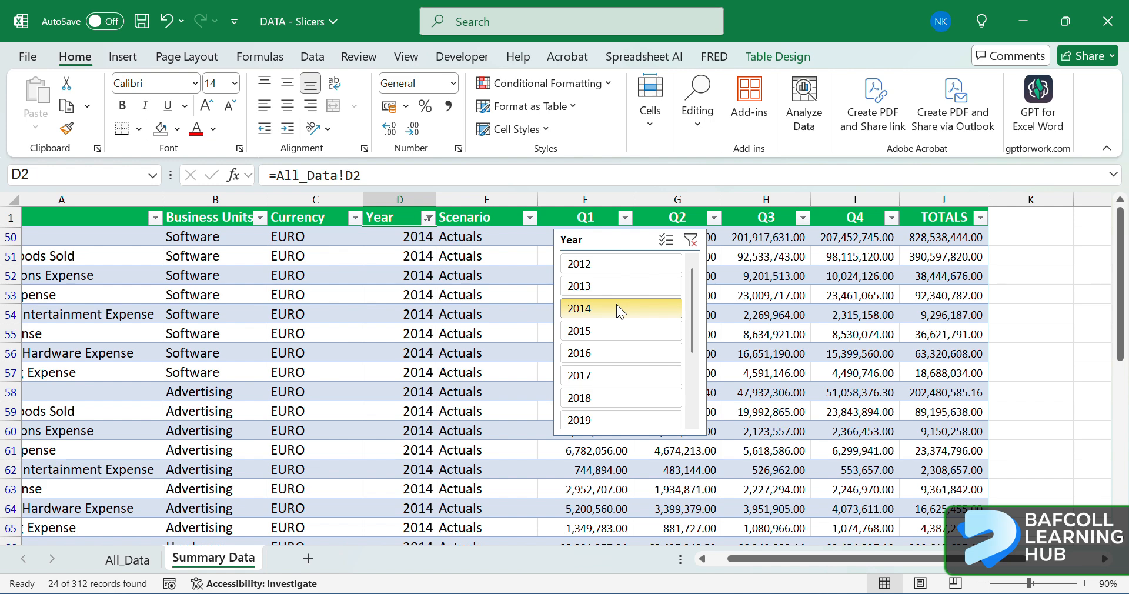
pyautogui.hscroll(-3, 373, 331)
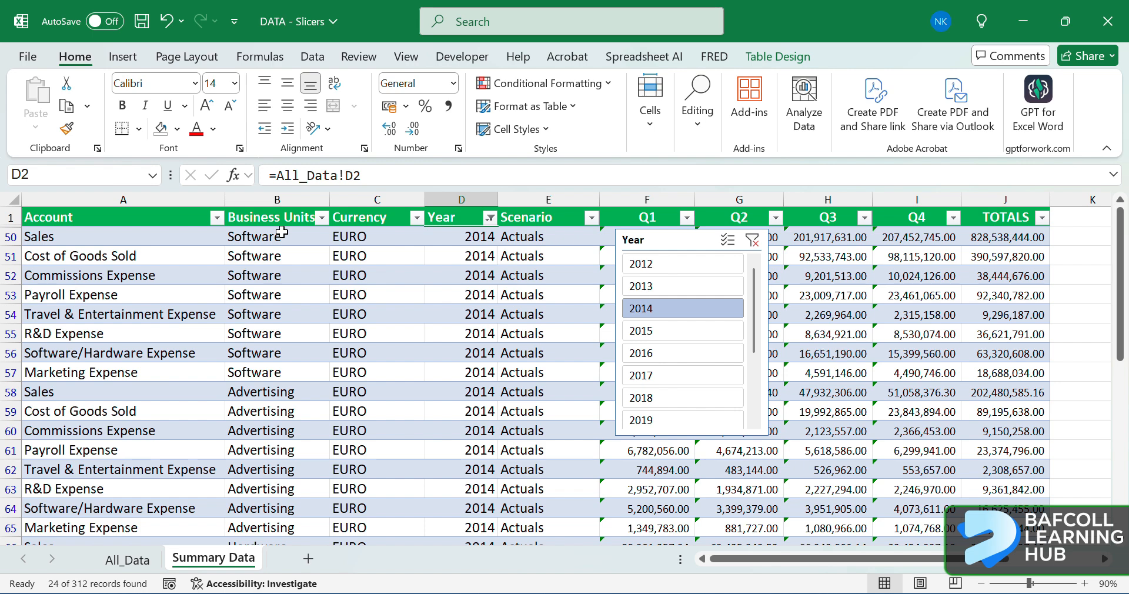
pyautogui.scroll(-5, 282, 231)
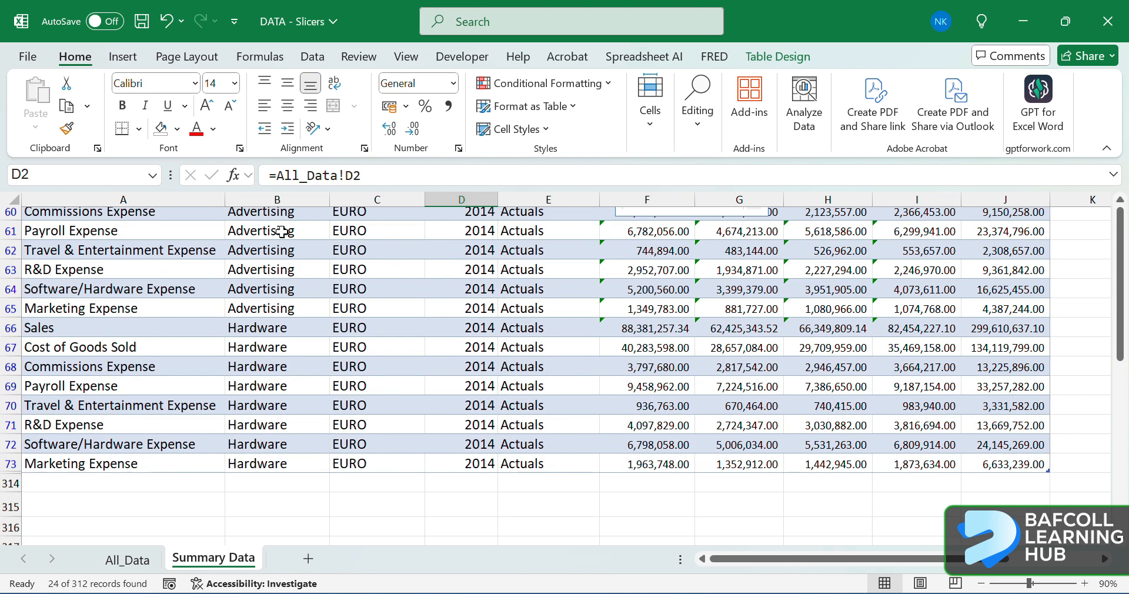
pyautogui.scroll(5, 283, 231)
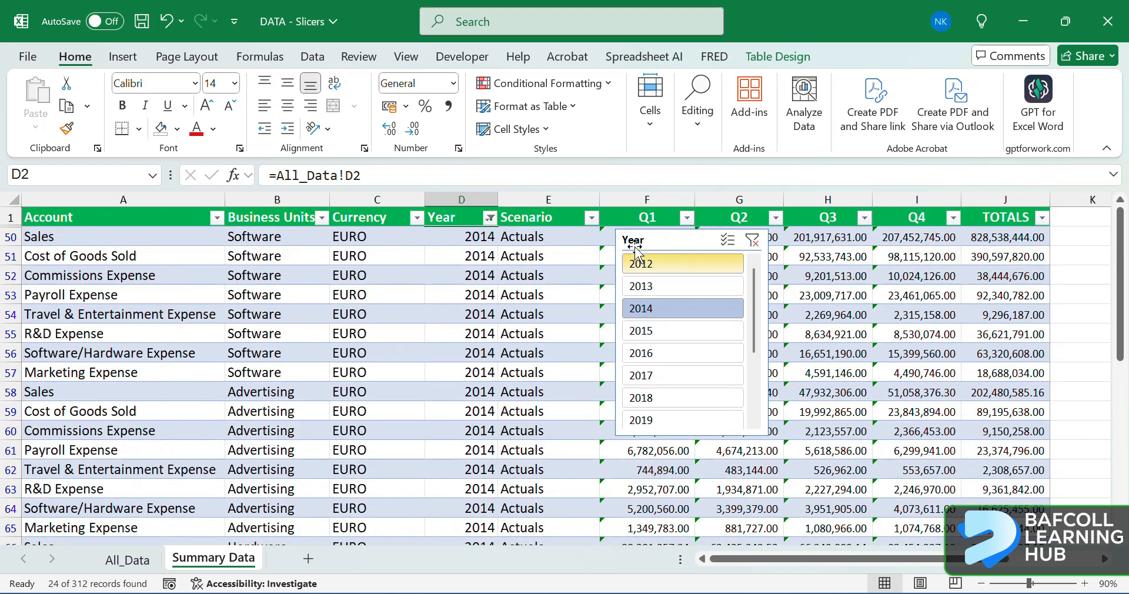
# Step: Insert a slicer for the Business Units field and place it over the Q3 and Q4 columns beside the Year slicer
pyautogui.click(123, 56)
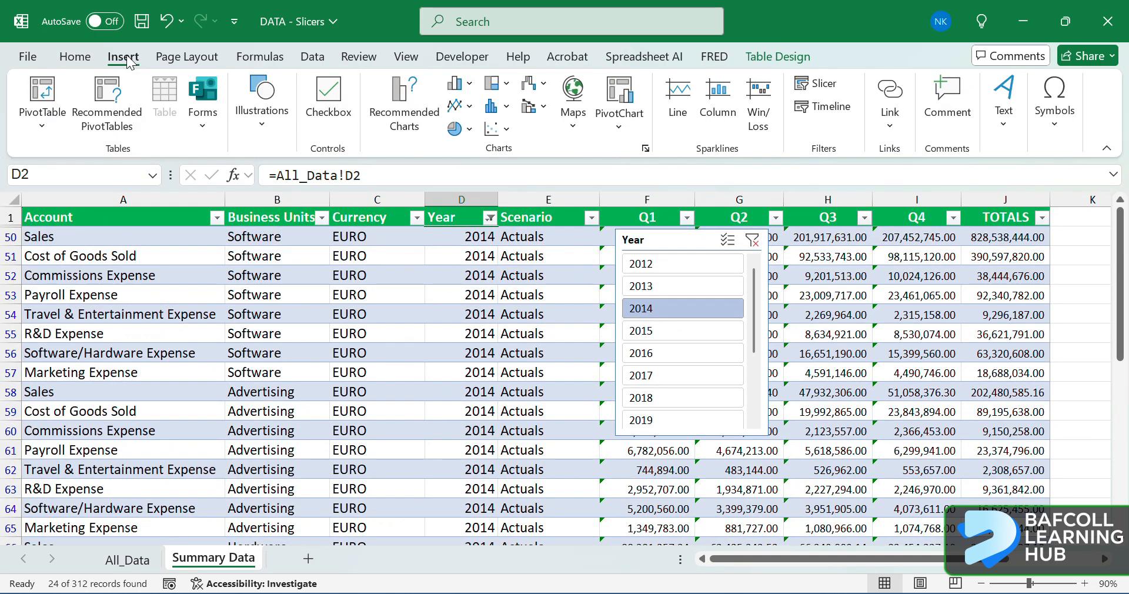
pyautogui.click(818, 85)
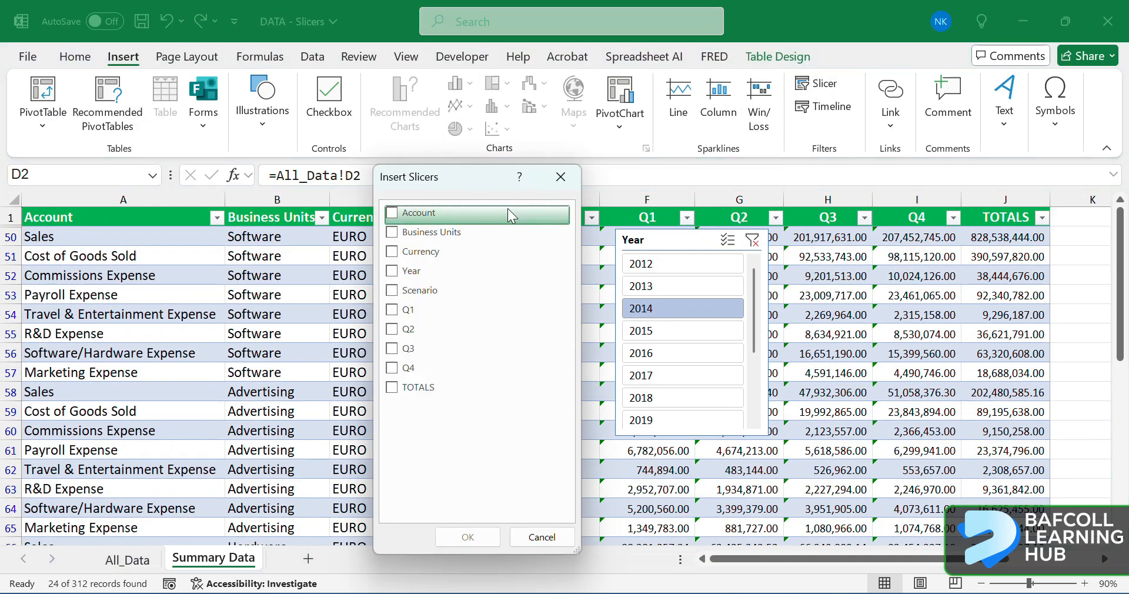
pyautogui.click(392, 234)
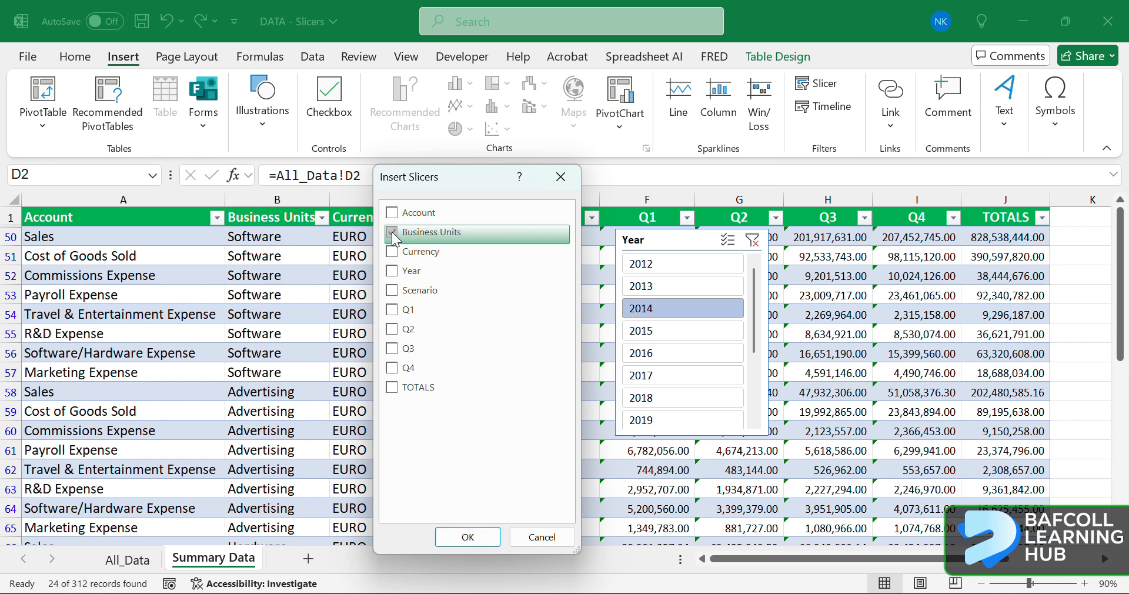
pyautogui.click(467, 536)
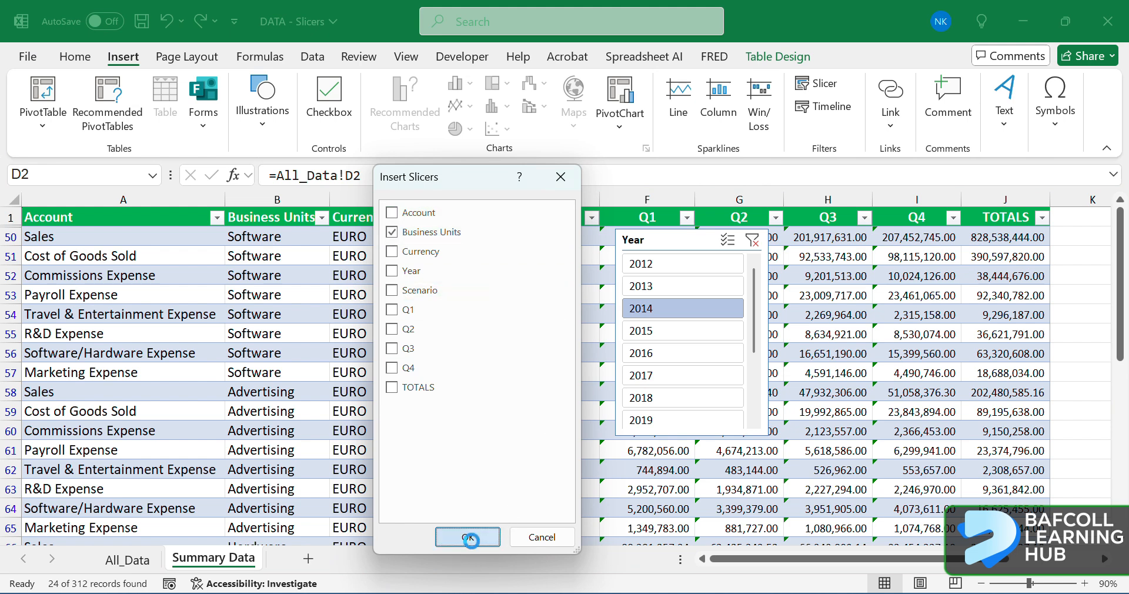
pyautogui.moveTo(542, 282); pyautogui.dragTo(824, 239)
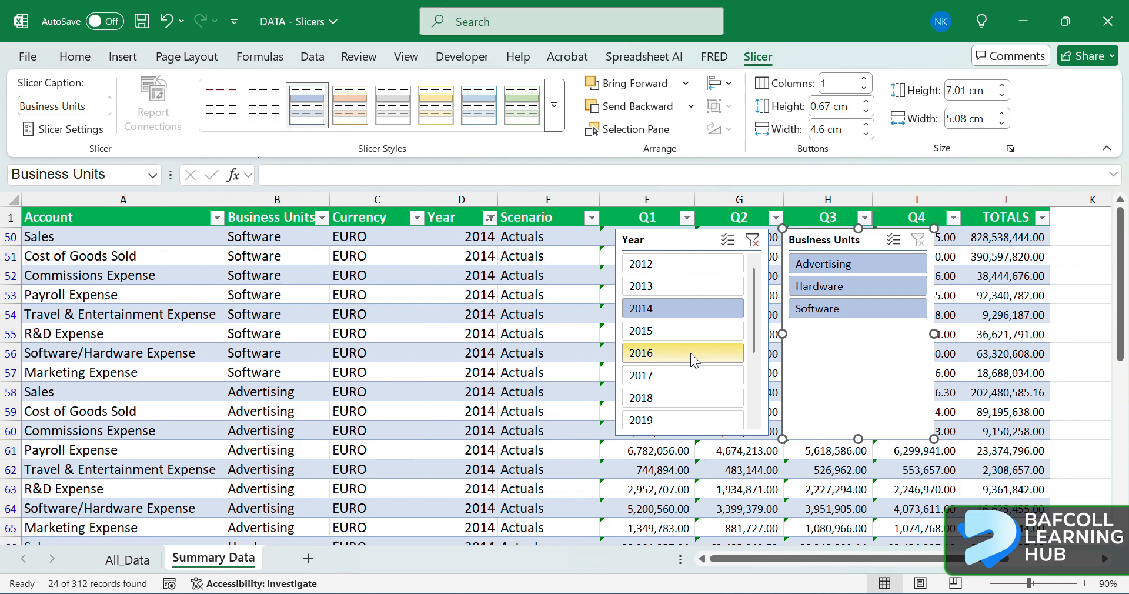
# Step: Clear the Year slicer's filter and move the Business Units slicer flush against the Year slicer
pyautogui.click(752, 240)
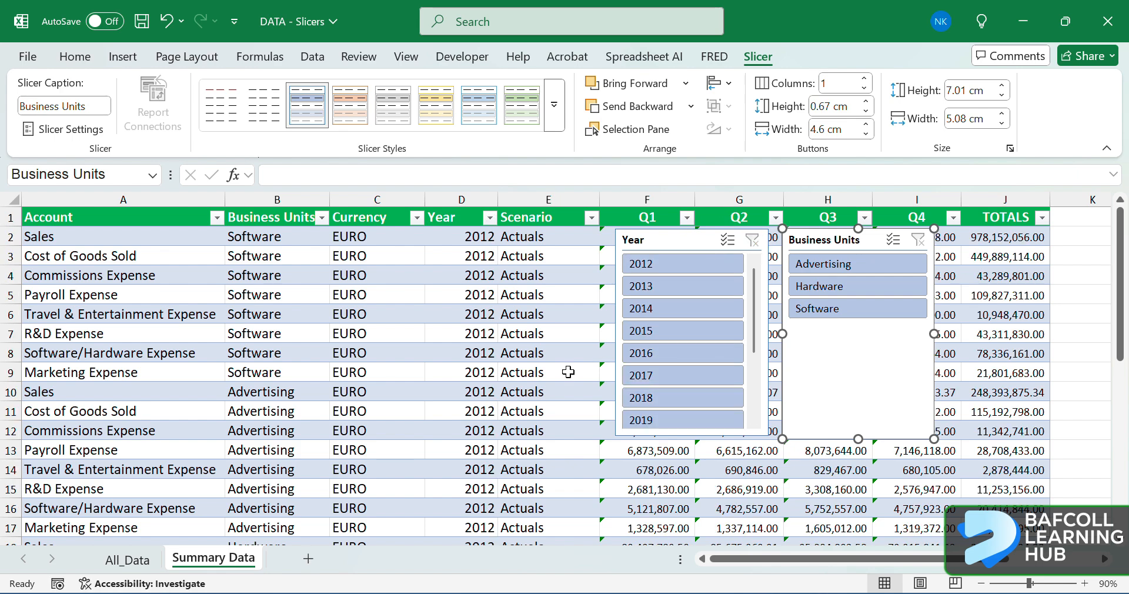
pyautogui.scroll(-4, 406, 423)
pyautogui.scroll(4, 406, 424)
pyautogui.moveTo(823, 239); pyautogui.dragTo(811, 238)
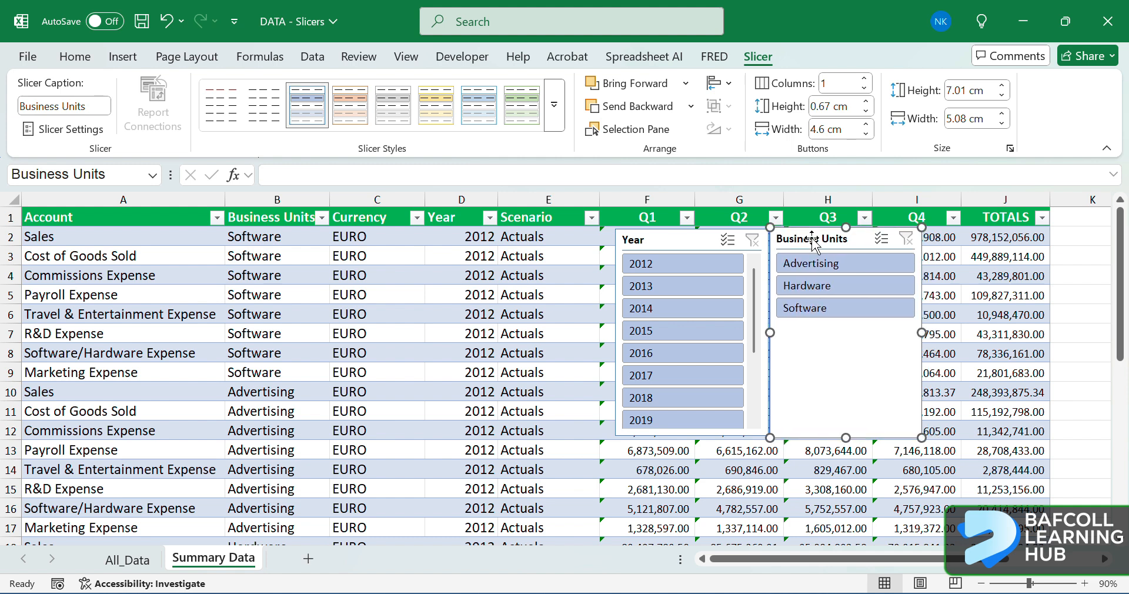
# Step: Filter the table to Advertising with the Business Units slicer and to 2012 with the Year slicer
pyautogui.click(810, 265)
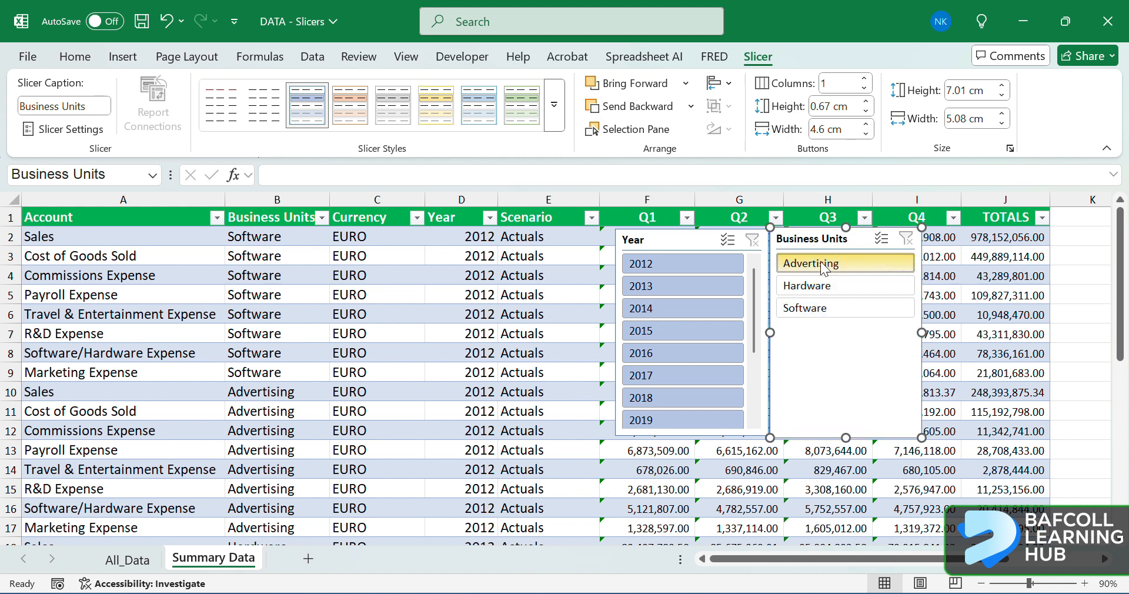
pyautogui.scroll(-1, 264, 292)
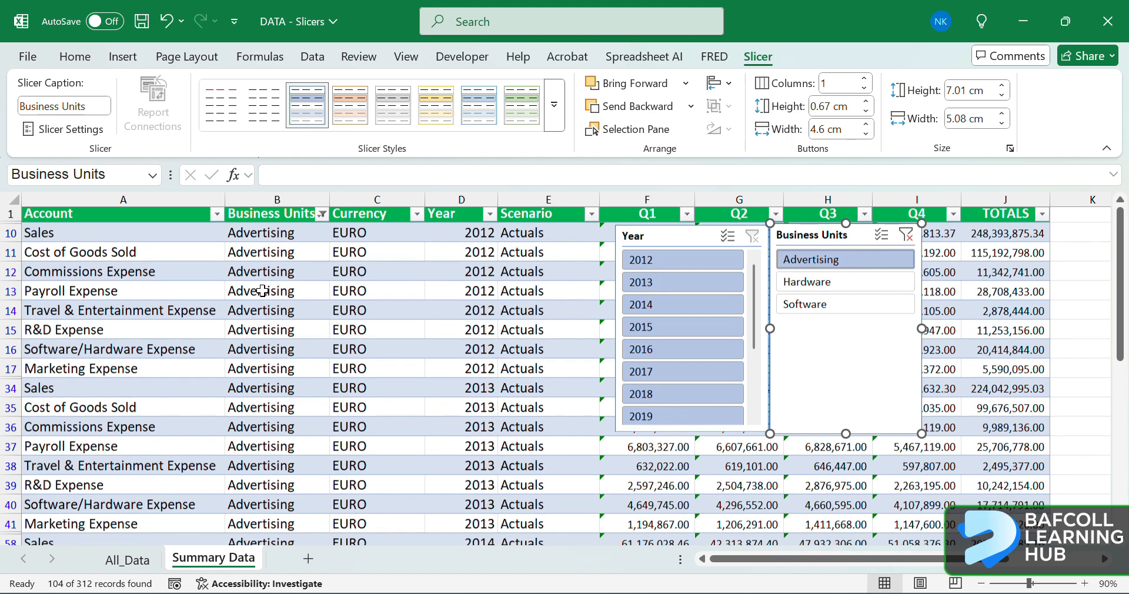
pyautogui.click(266, 229)
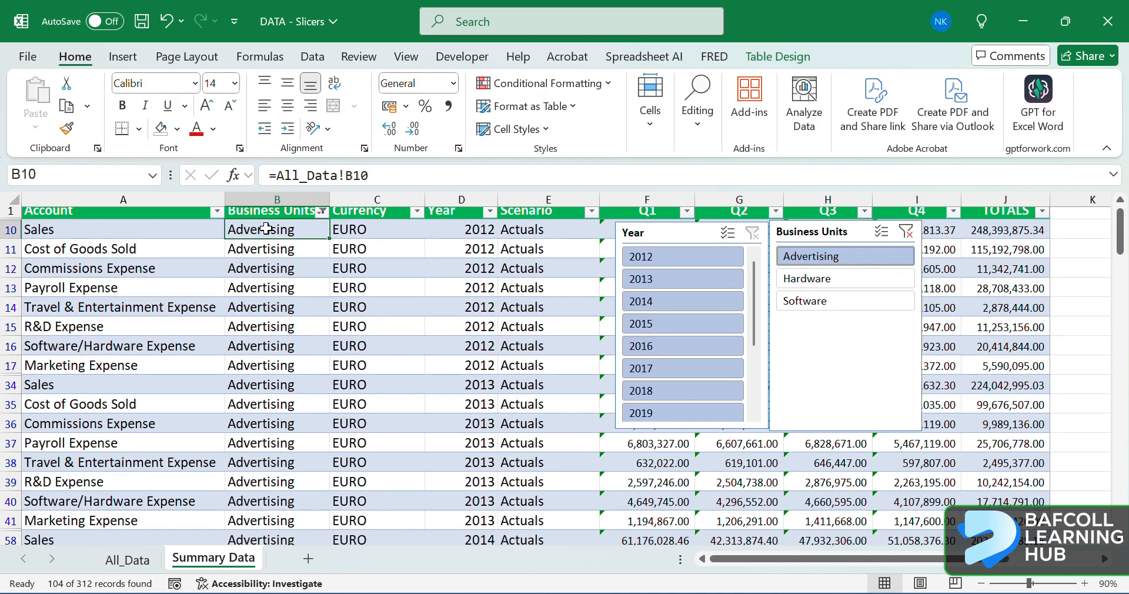
pyautogui.hotkey('ctrl', 'Down')
pyautogui.hotkey('ctrl', 'Up')
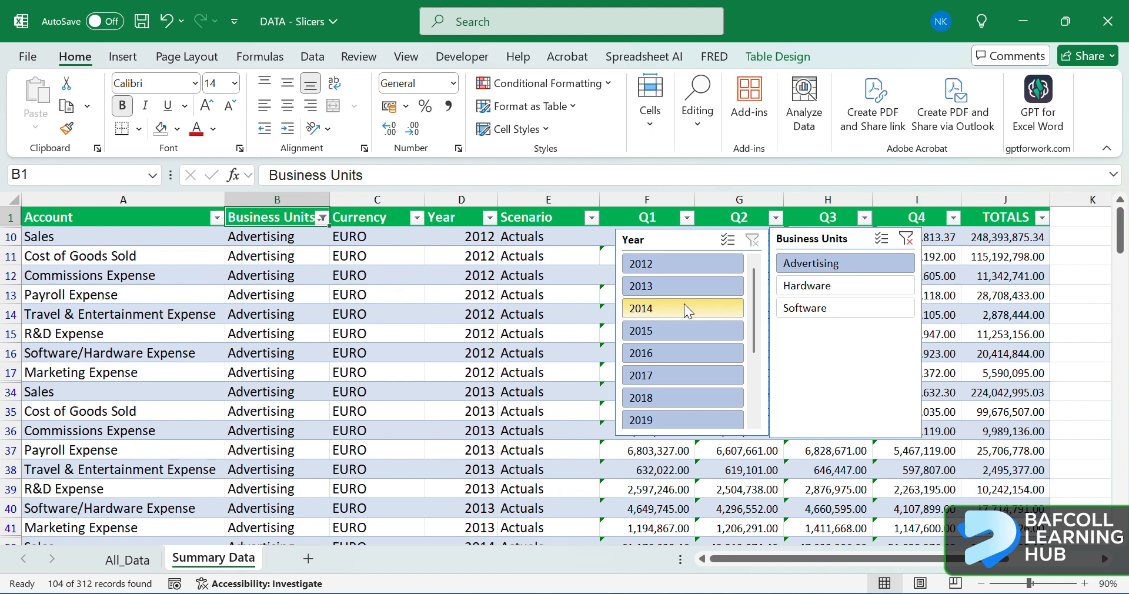
pyautogui.click(659, 264)
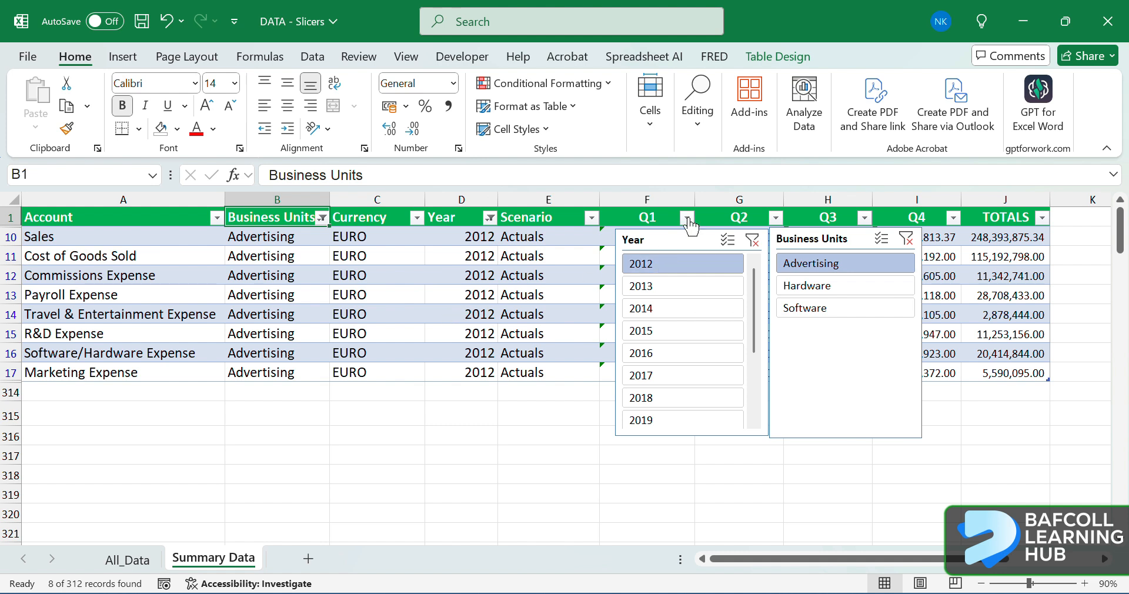
# Step: Delete the Year and Business Units slicers from the sheet
pyautogui.click(672, 242)
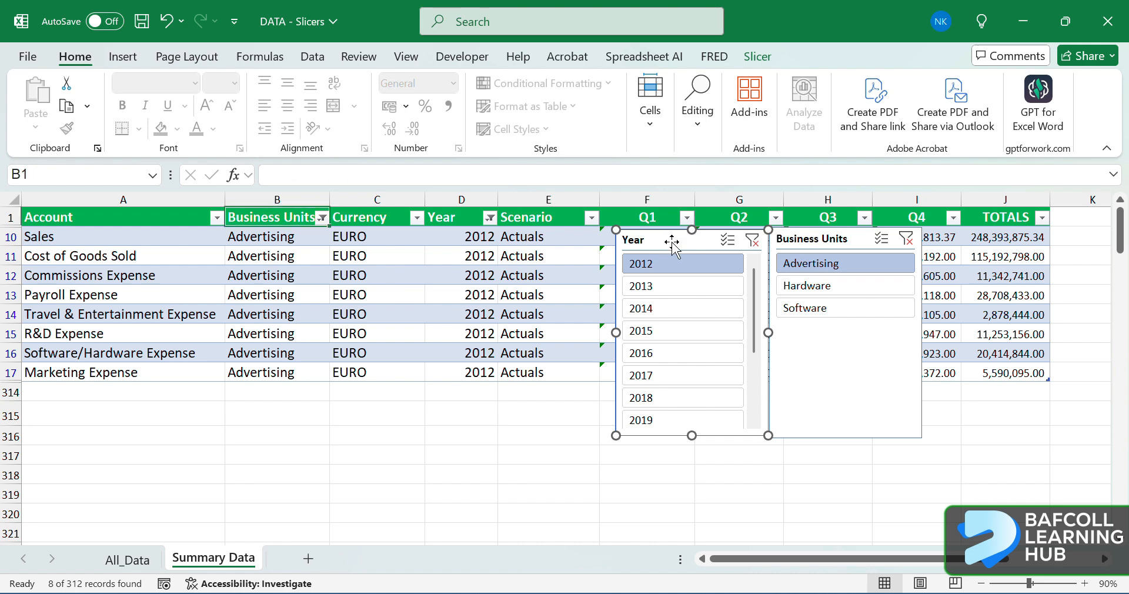
pyautogui.press('Delete')
pyautogui.click(808, 238)
pyautogui.press('Delete')
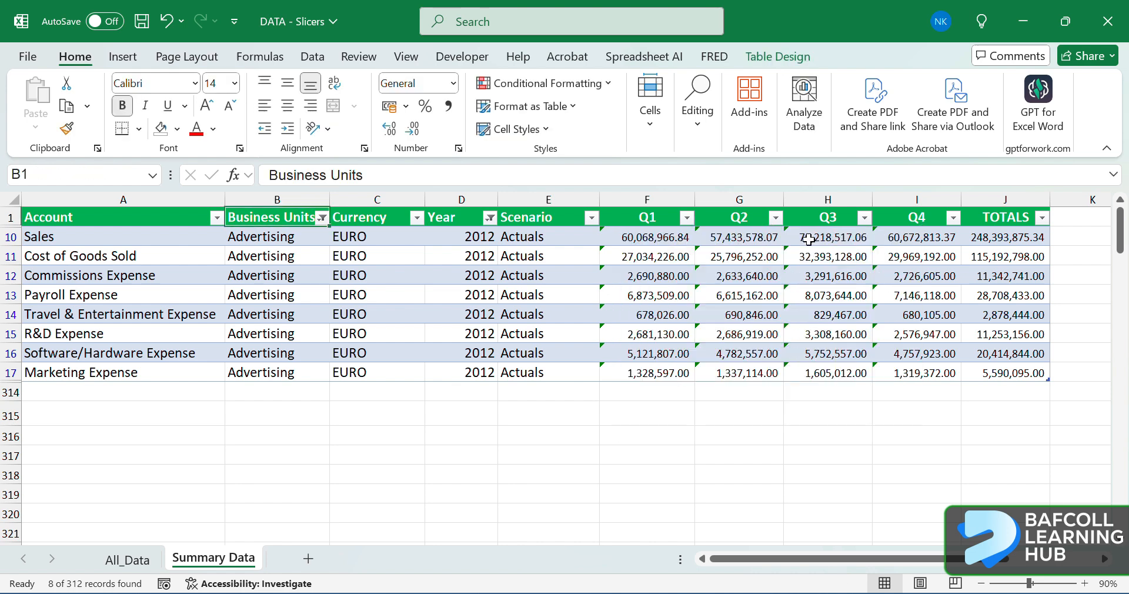
# Step: Select all items in the Business Units column filter to show every business unit
pyautogui.click(321, 219)
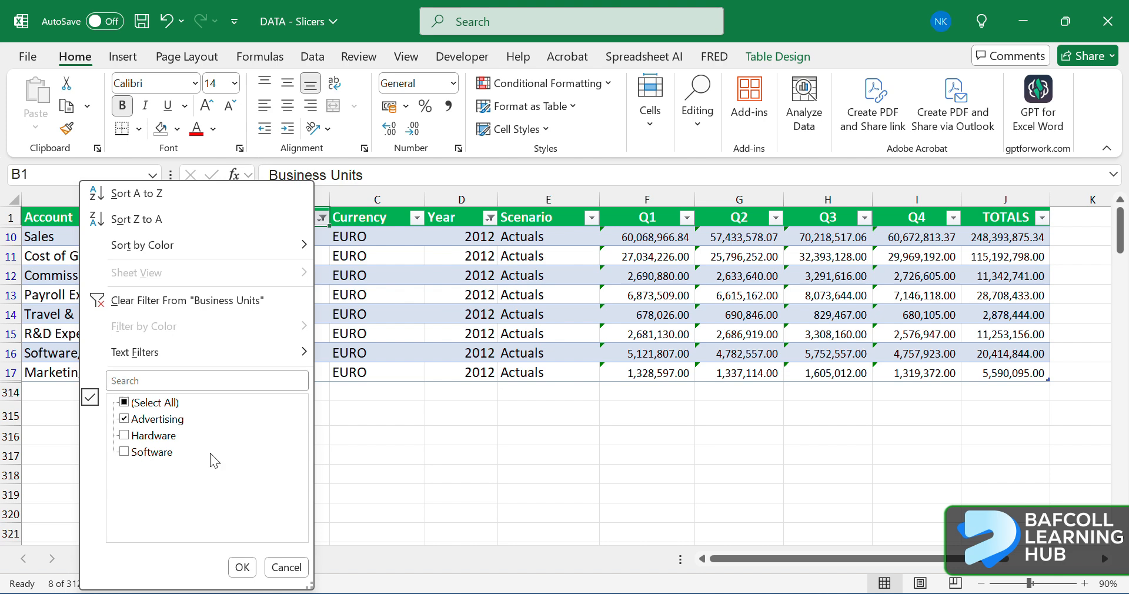
pyautogui.click(125, 403)
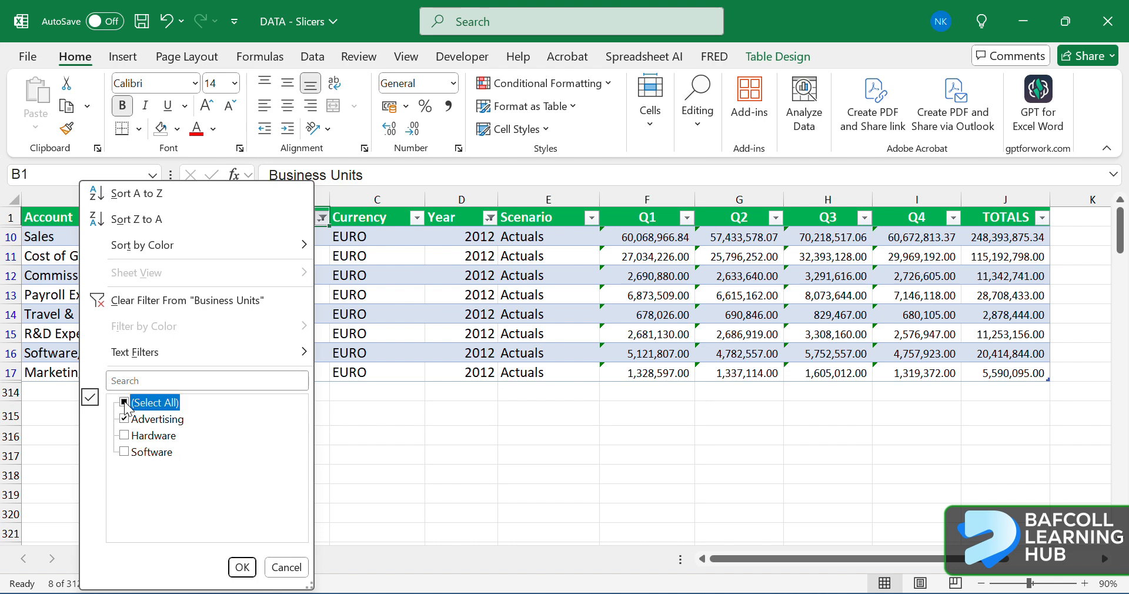
pyautogui.click(241, 567)
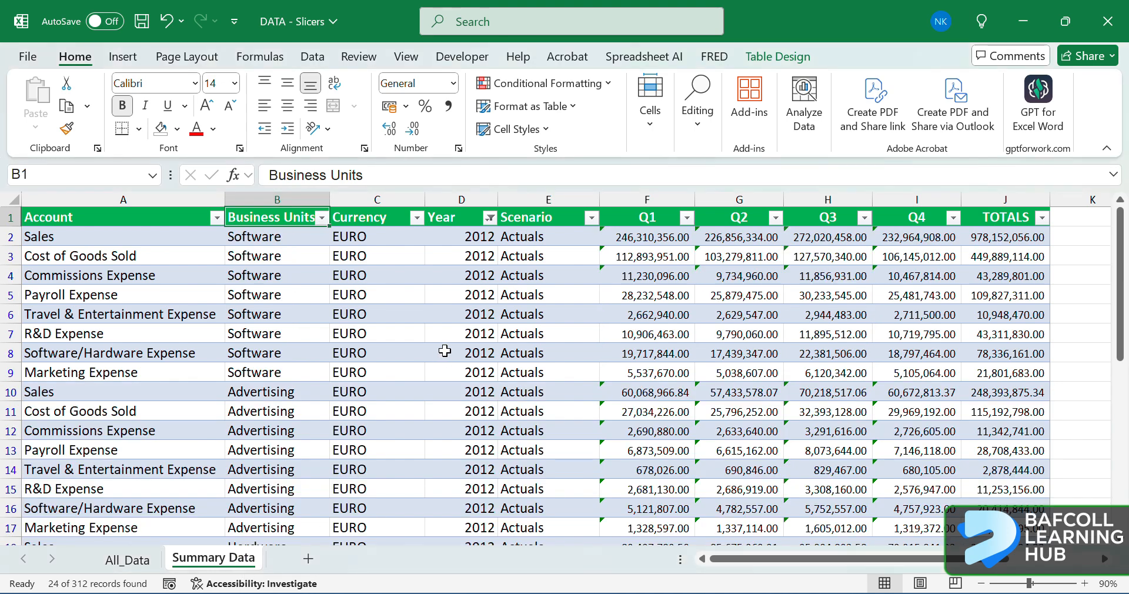
# Step: Convert the table on the Summary Data sheet to a normal range
pyautogui.click(325, 371)
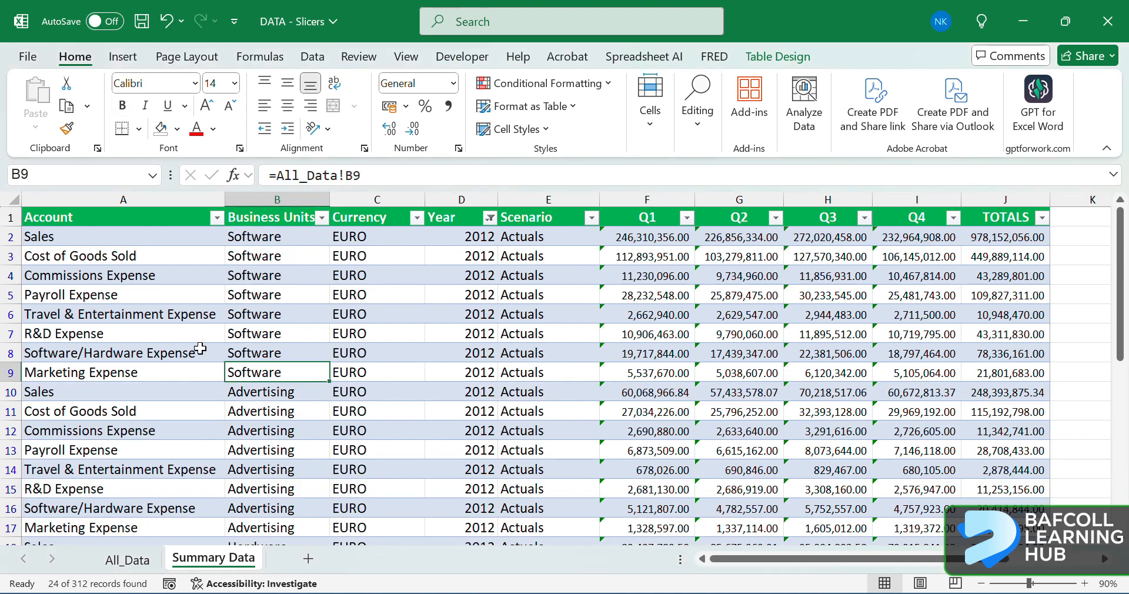
pyautogui.click(765, 56)
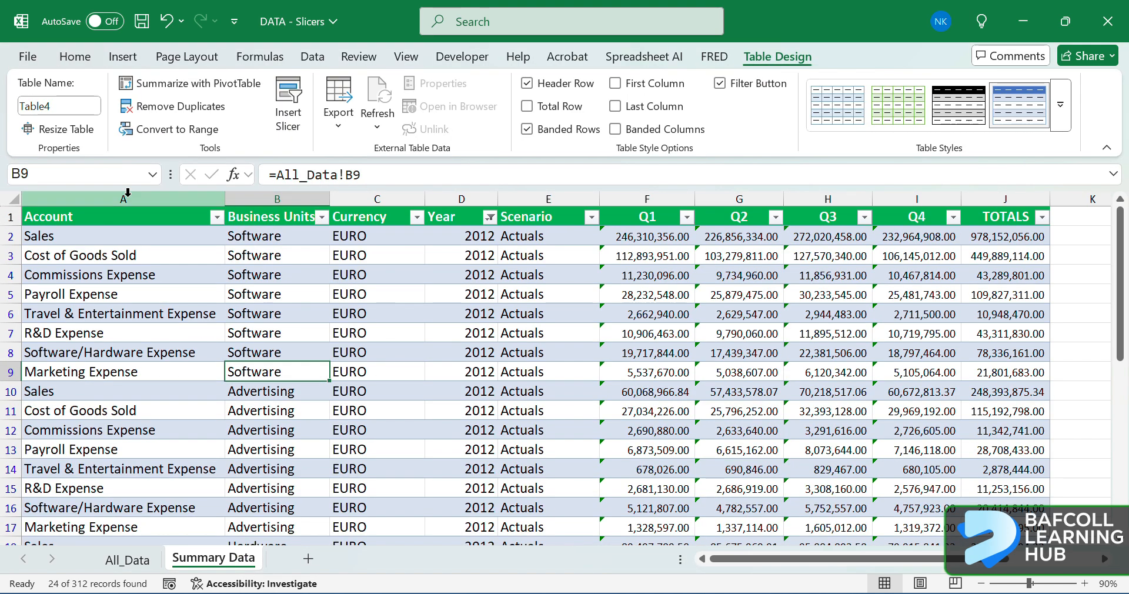
pyautogui.click(156, 130)
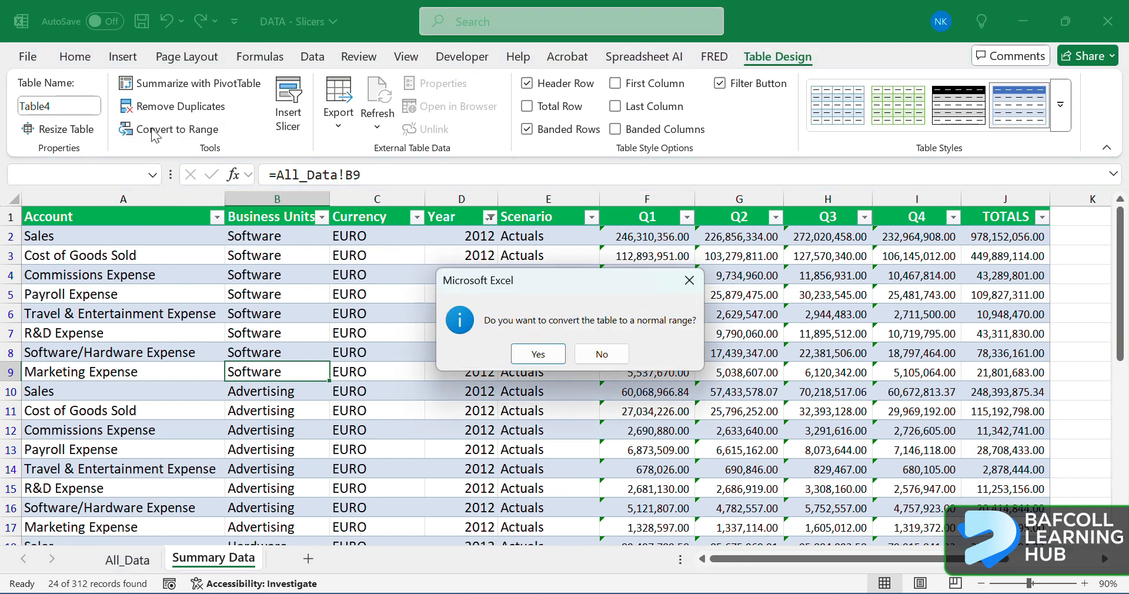
pyautogui.press('Return')
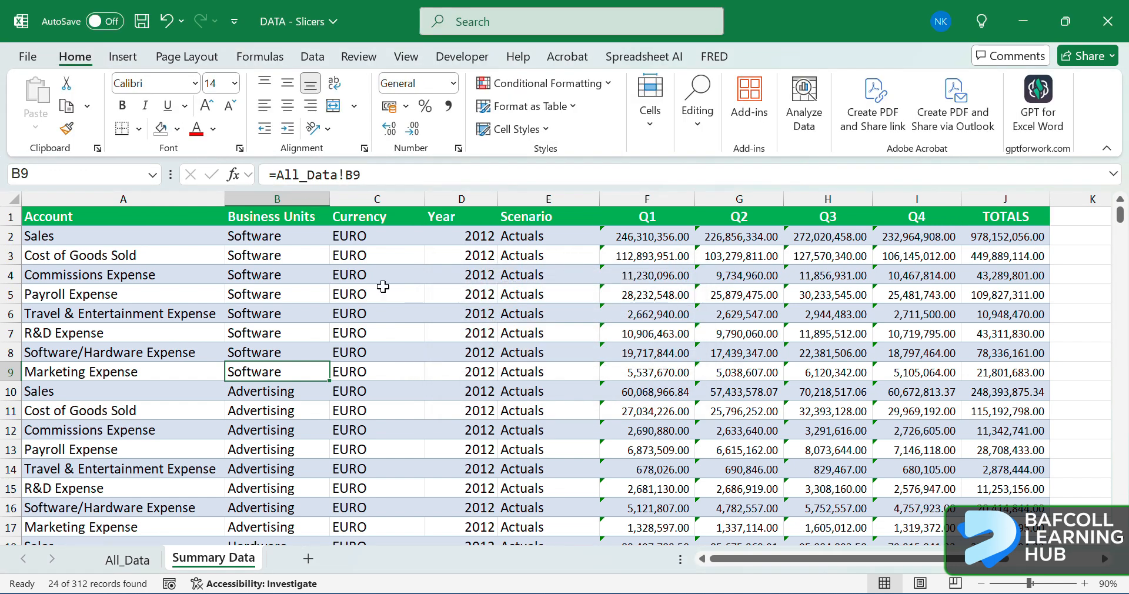
# Step: Remove the banded fill colour from the data rows A2:J313, leaving the green header row untouched
pyautogui.click(38, 238)
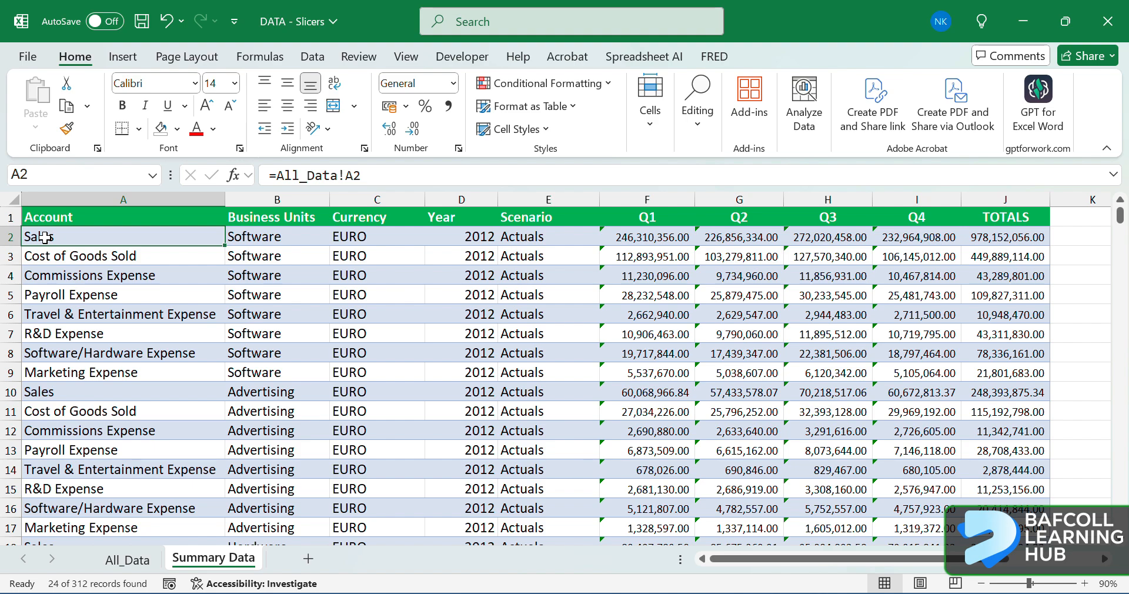
pyautogui.hotkey('ctrl', 'shift', 'Right')
pyautogui.hotkey('ctrl', 'shift', 'Down')
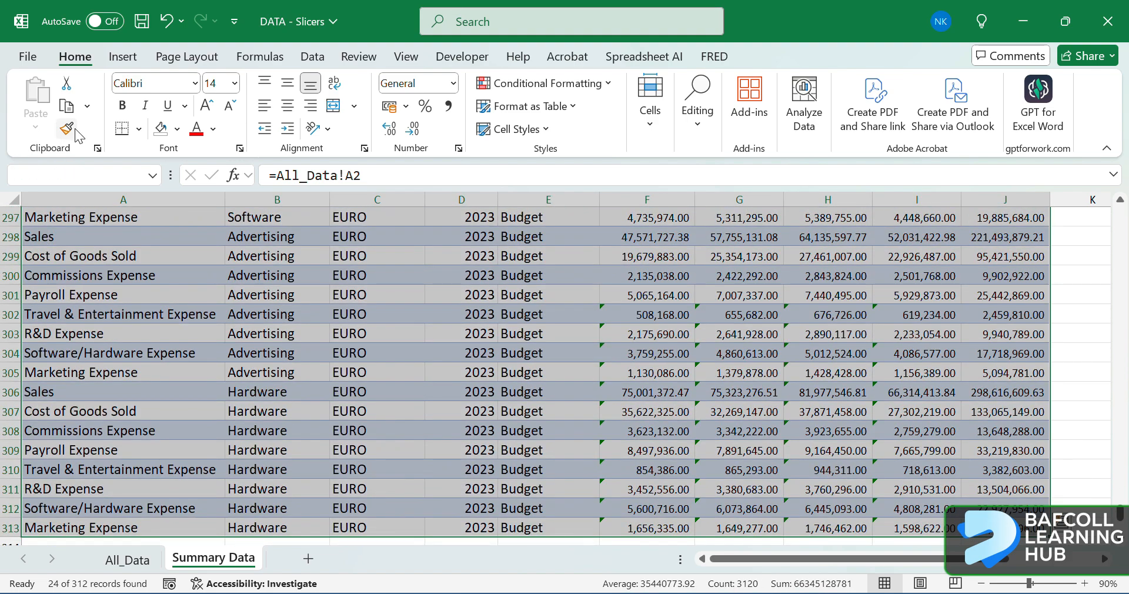
pyautogui.hotkey('ctrl', 'BackSpace')
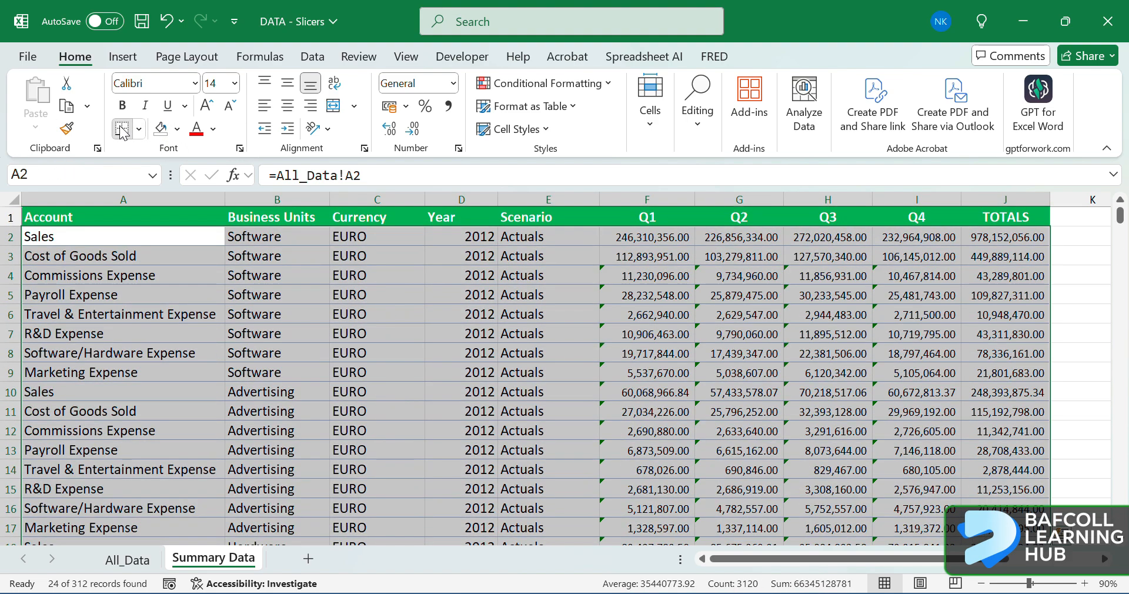
pyautogui.click(270, 398)
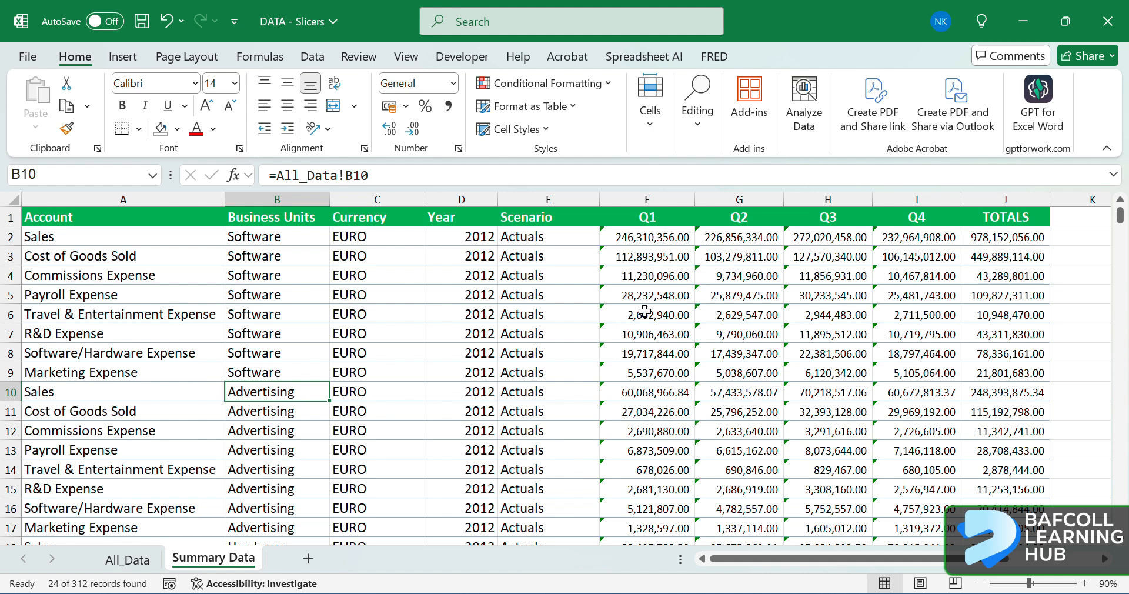
pyautogui.click(641, 241)
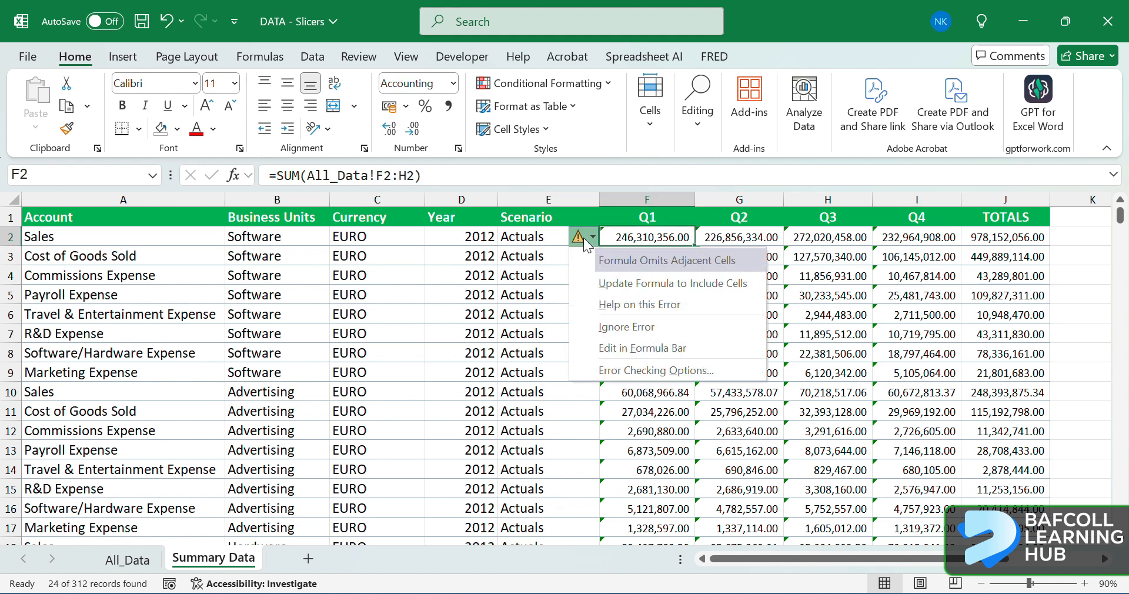
pyautogui.click(636, 236)
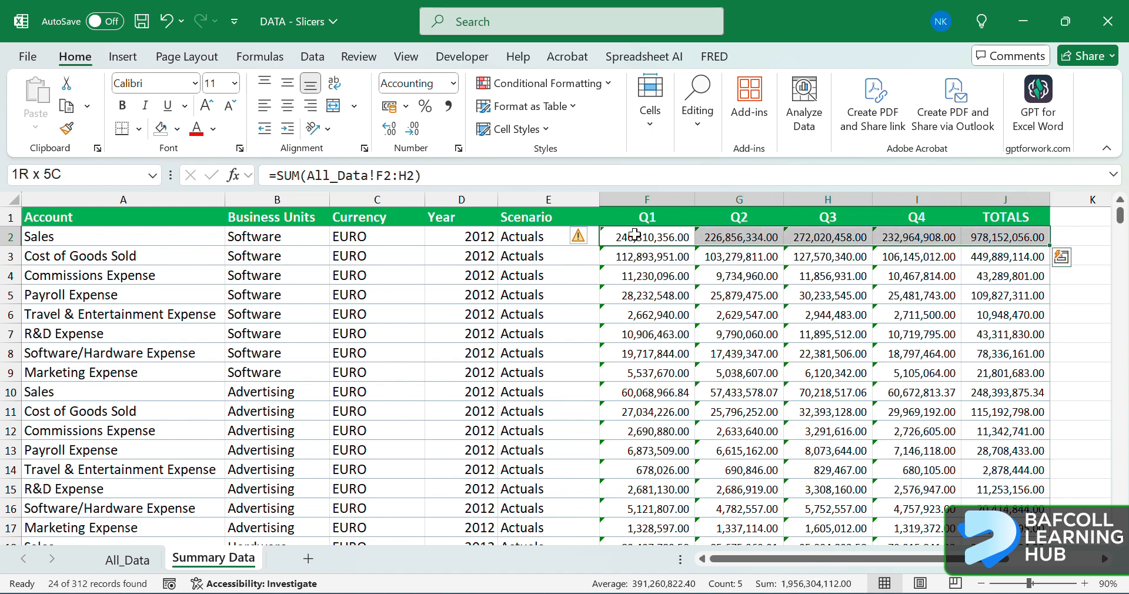
pyautogui.click(437, 389)
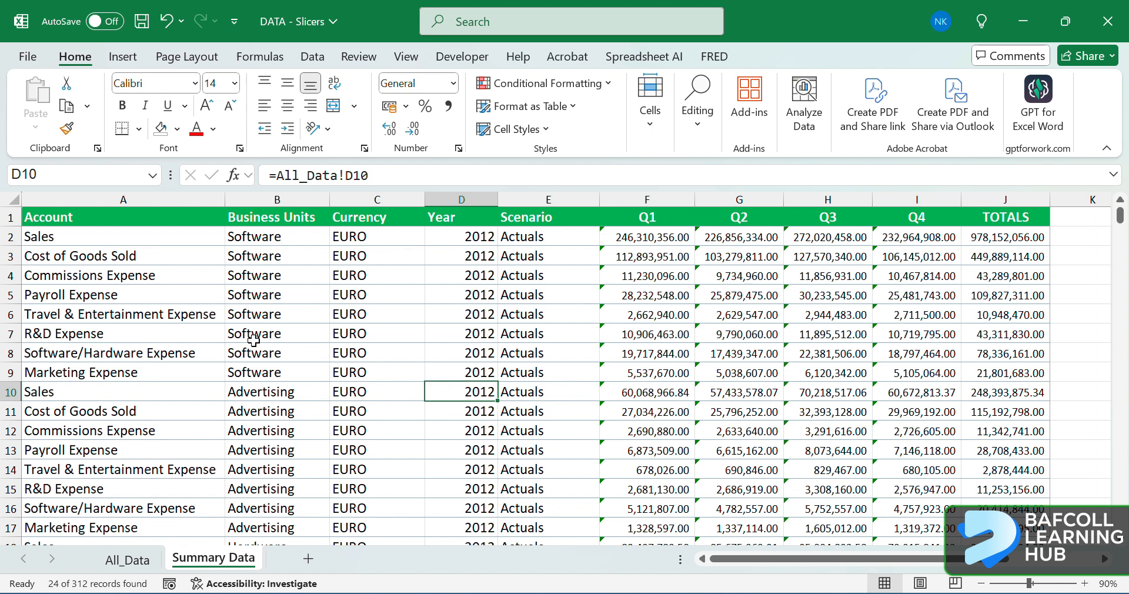
# Step: Insert a PivotTable on a new worksheet from the Summary Data range A1:J313, headers included
pyautogui.click(50, 215)
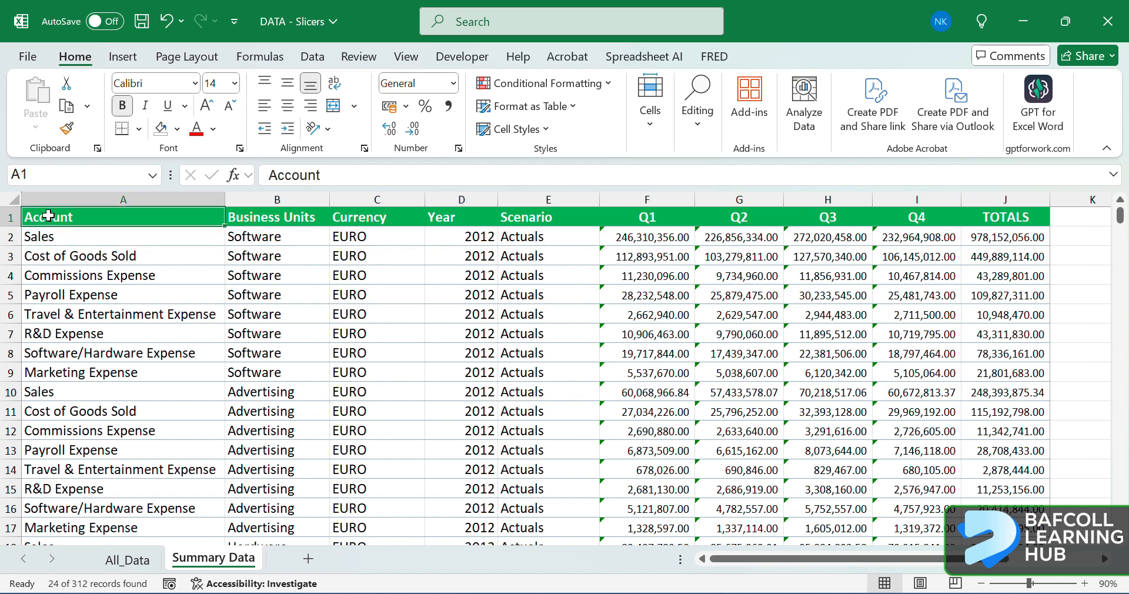
pyautogui.hotkey('ctrl', 'Right')
pyautogui.hotkey('ctrl', 'shift', 'Left')
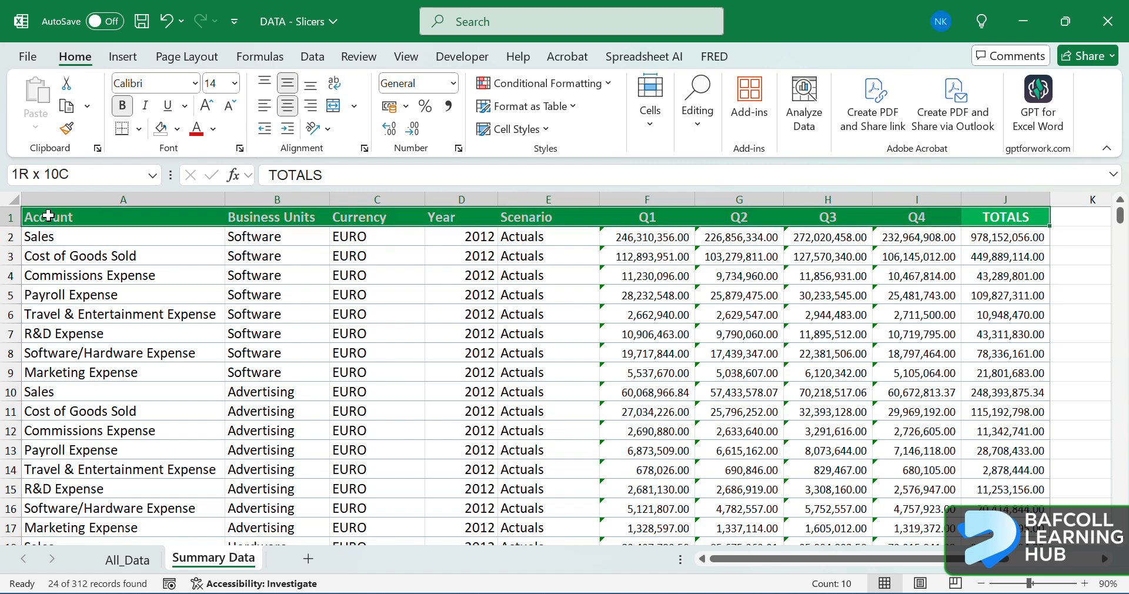
pyautogui.hotkey('ctrl', 'shift', 'Down')
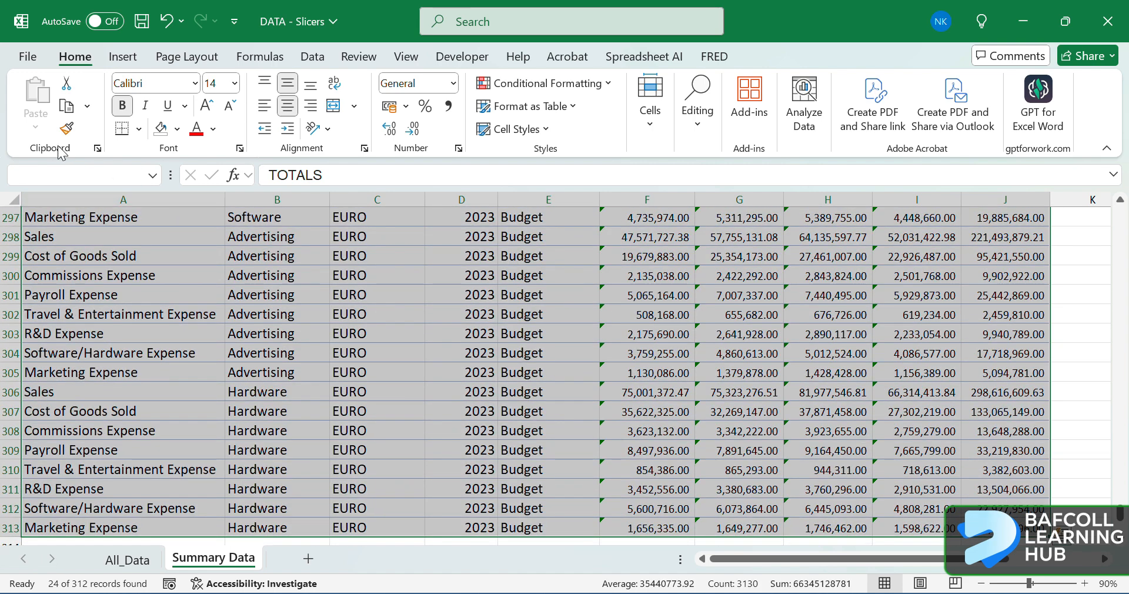
pyautogui.click(128, 62)
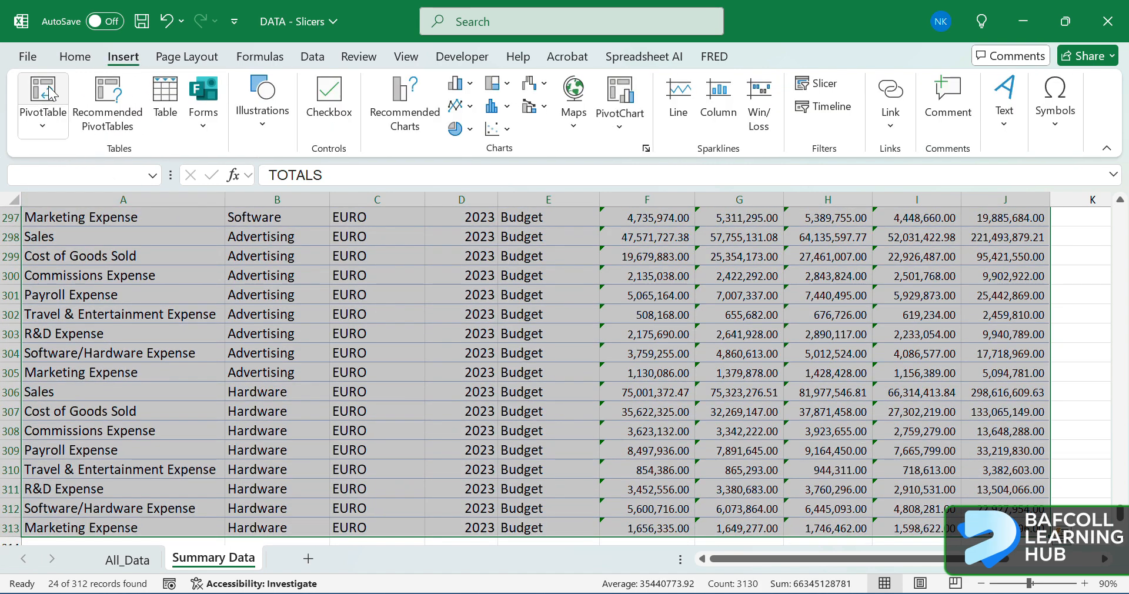
pyautogui.click(47, 93)
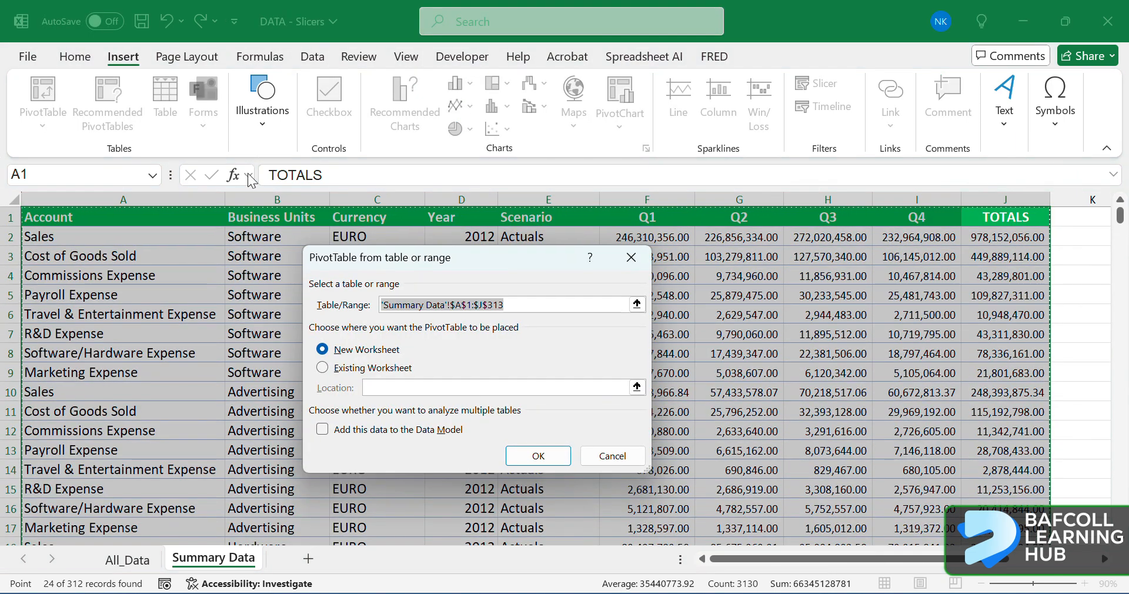
pyautogui.click(345, 352)
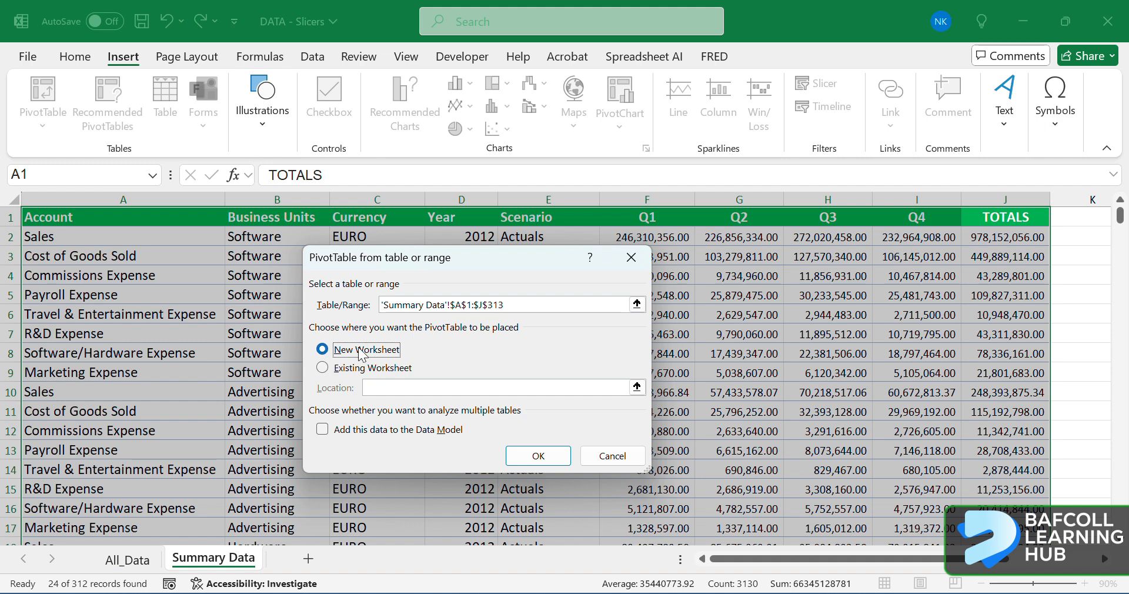
pyautogui.click(538, 456)
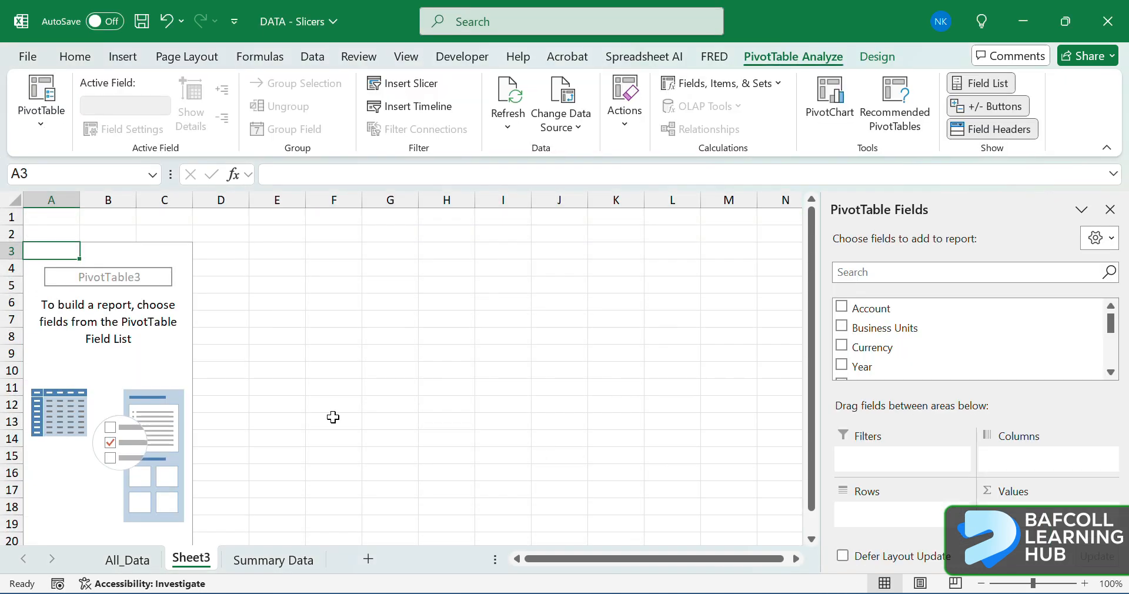
# Step: Widen the PivotTable Fields pane and place the Business Units field in the PivotTable's rows
pyautogui.scroll(-2, 83, 406)
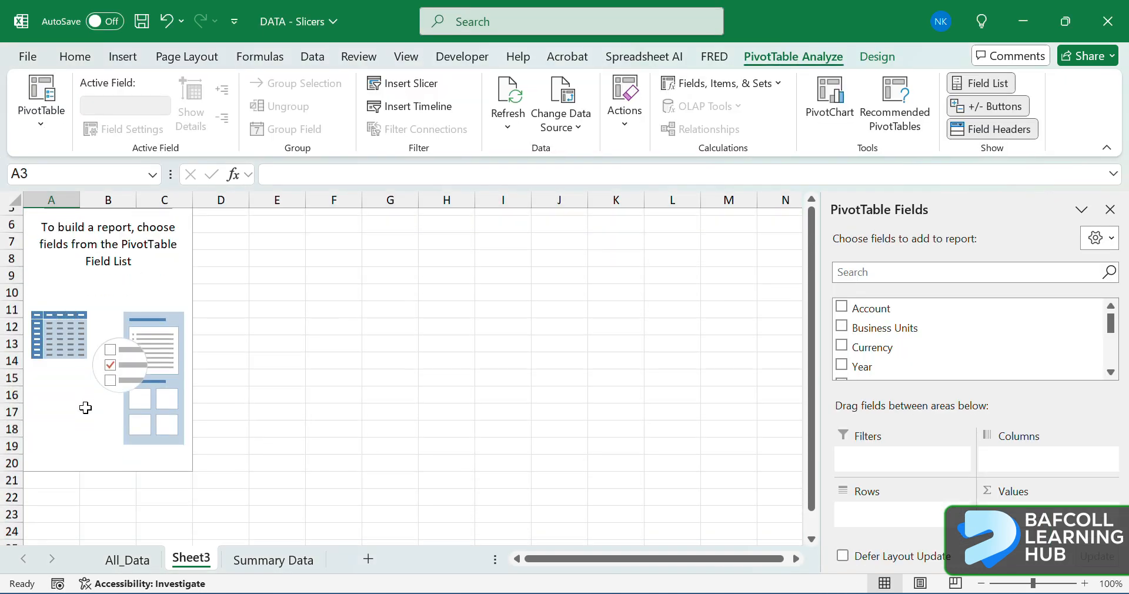
pyautogui.scroll(1, 85, 407)
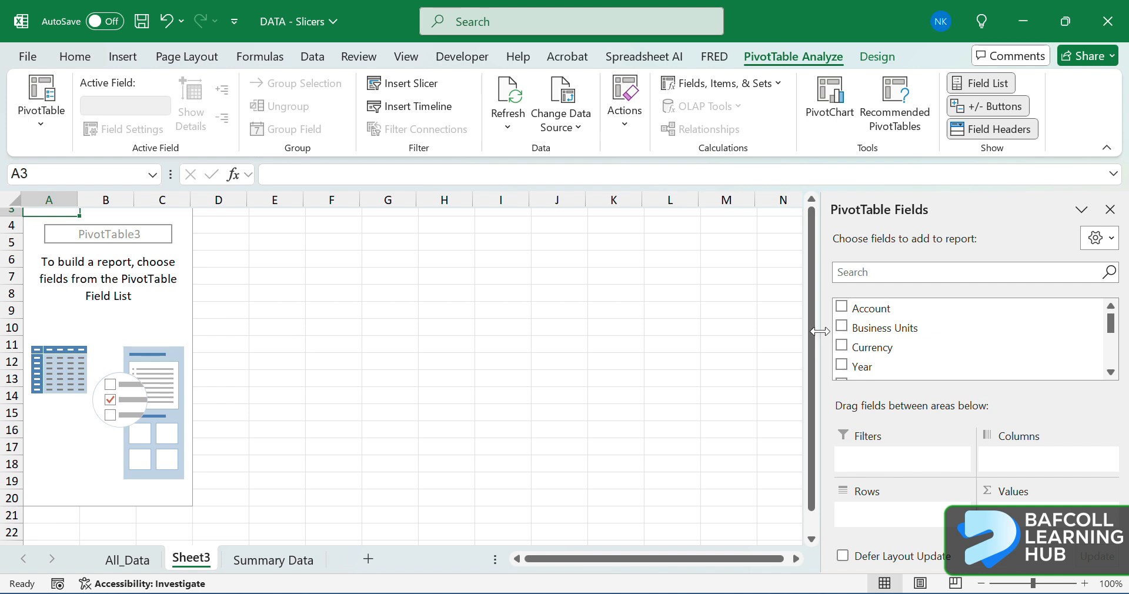
pyautogui.moveTo(820, 331); pyautogui.dragTo(606, 324)
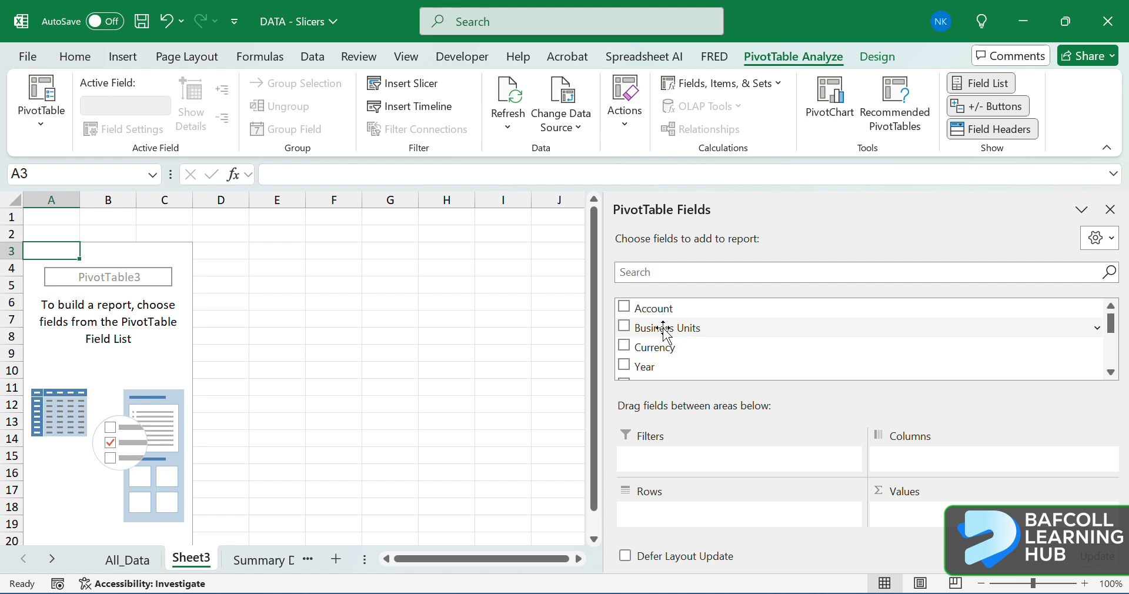
pyautogui.moveTo(663, 329); pyautogui.dragTo(681, 511)
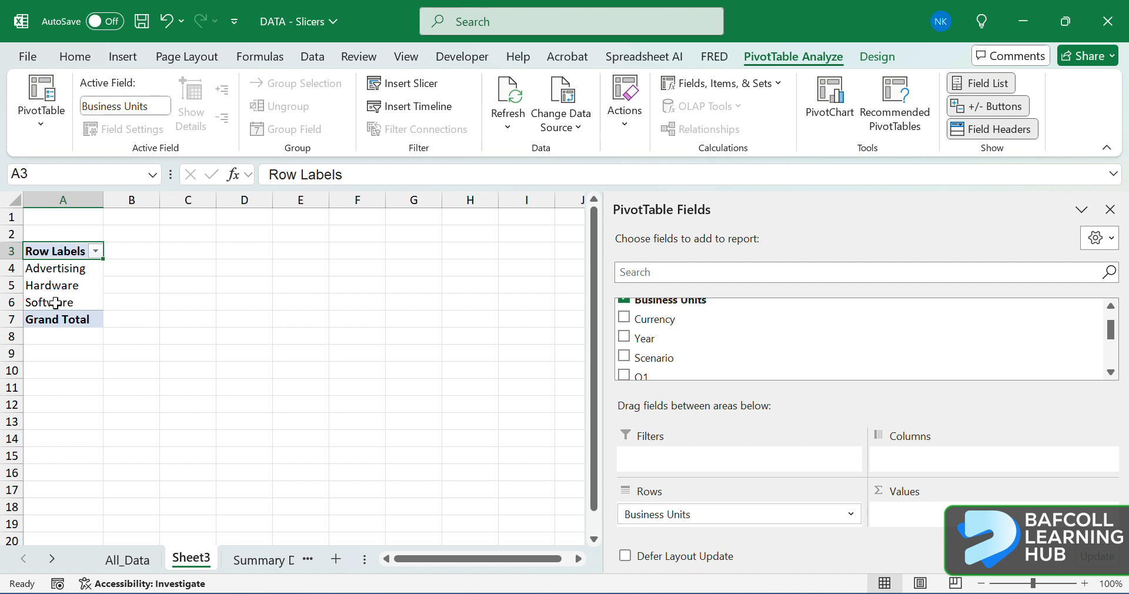
# Step: Place the Year field in the PivotTable's columns
pyautogui.scroll(2, 59, 306)
pyautogui.scroll(1, 56, 303)
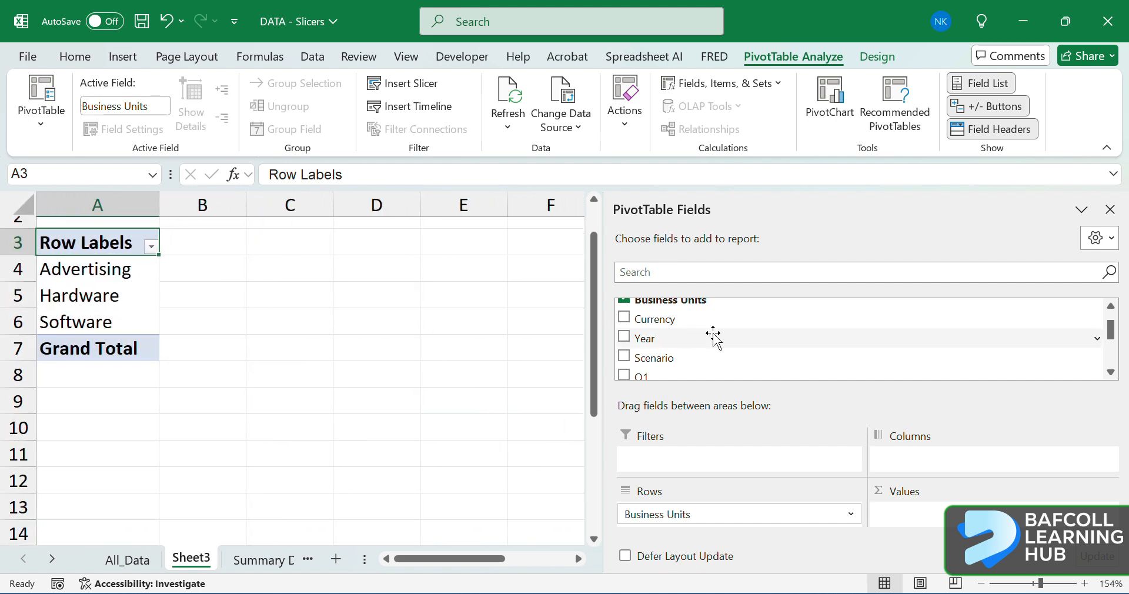
pyautogui.scroll(1, 714, 335)
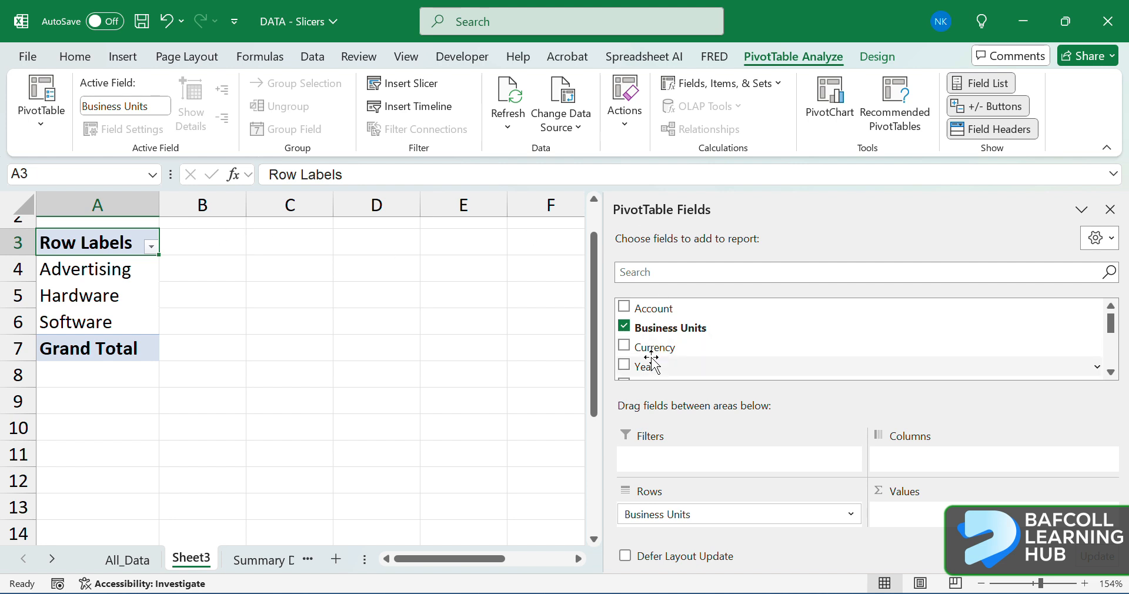
pyautogui.moveTo(643, 366); pyautogui.dragTo(928, 461)
pyautogui.hscroll(6, 366, 347)
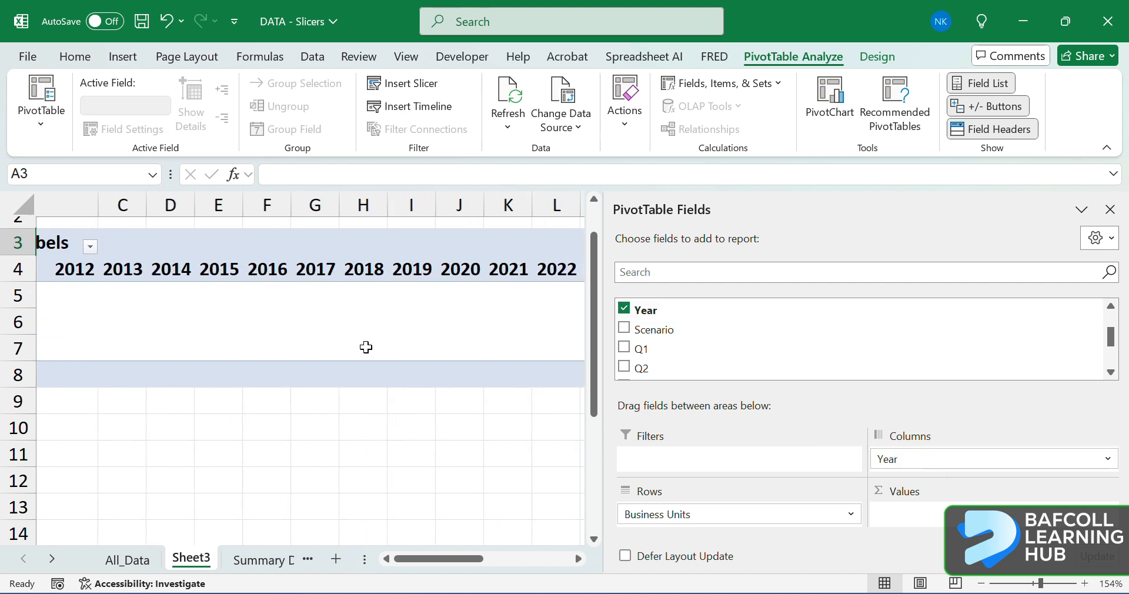
pyautogui.hscroll(-4, 366, 348)
pyautogui.hscroll(-2, 366, 347)
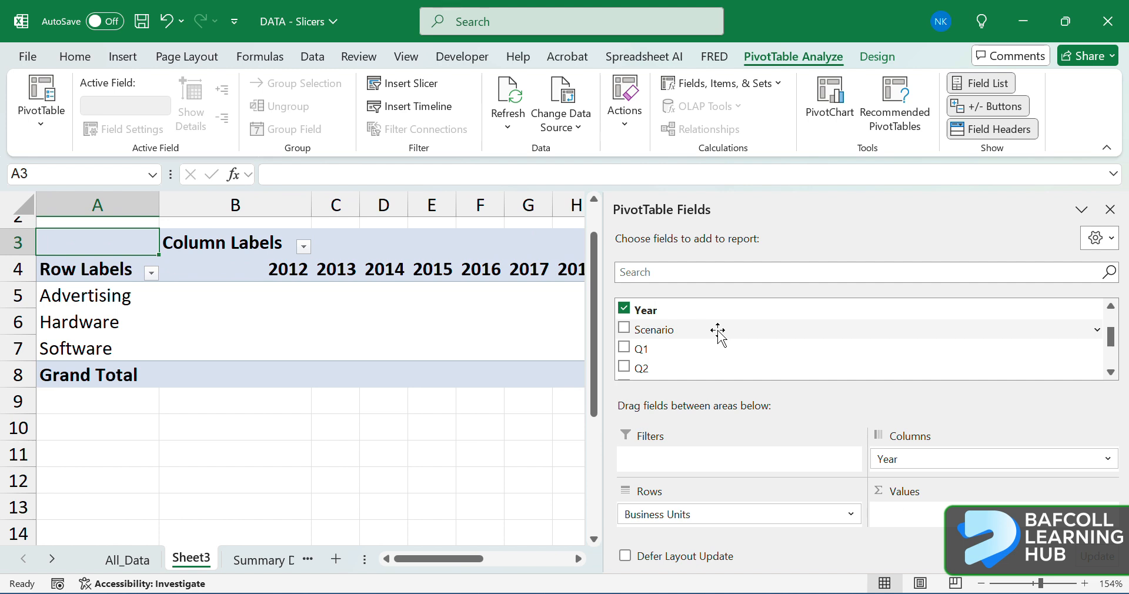
# Step: Add the TOTALS field to the PivotTable's values as a sum and close the field list
pyautogui.scroll(-2, 720, 335)
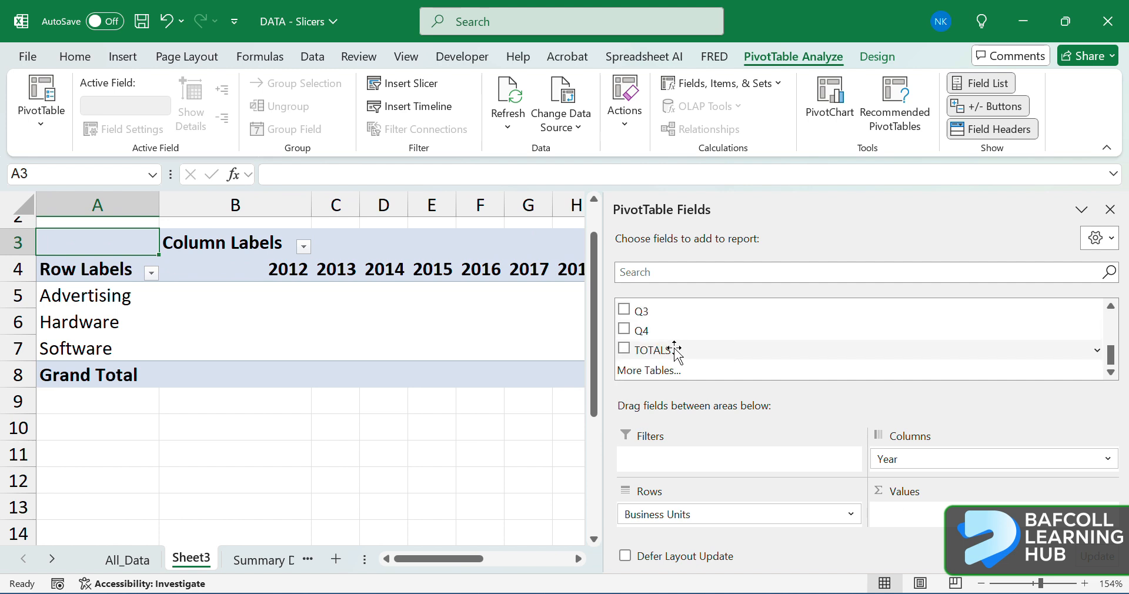
pyautogui.moveTo(676, 351); pyautogui.dragTo(959, 515)
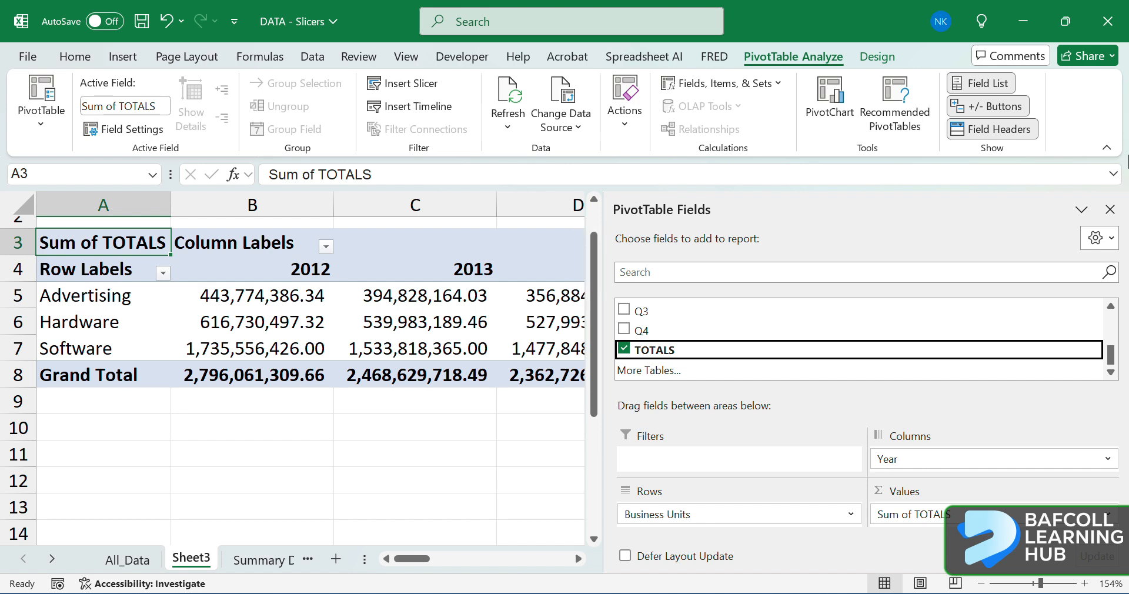
pyautogui.click(1082, 209)
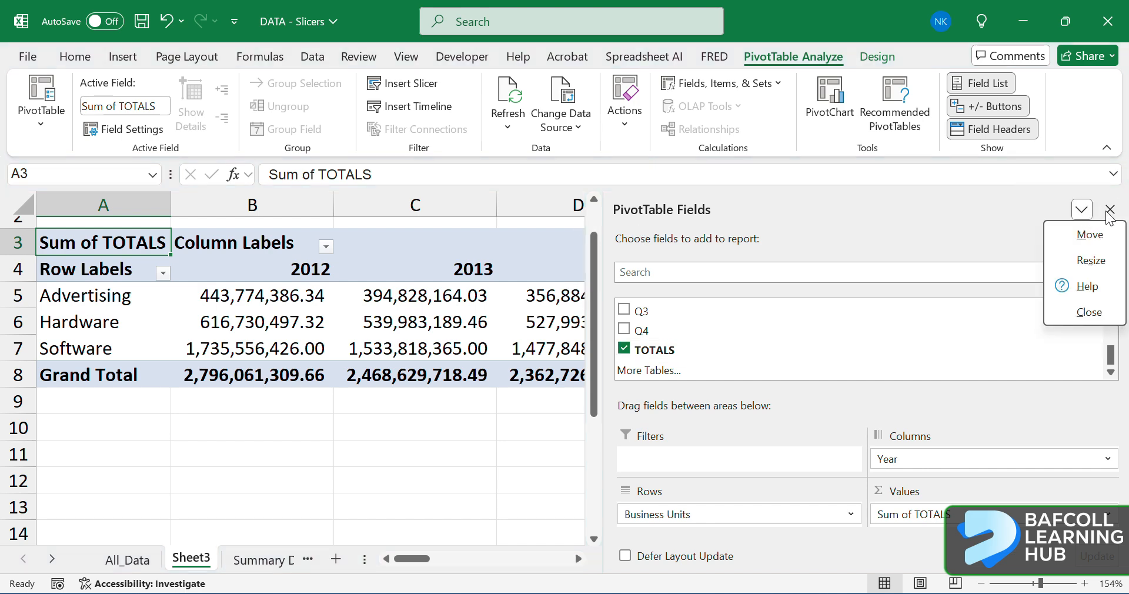
pyautogui.click(1110, 212)
pyautogui.click(1109, 212)
# Step: Examine the PivotTable's totals by business unit and year alongside the source data on the Summary Data sheet
pyautogui.hscroll(2, 640, 388)
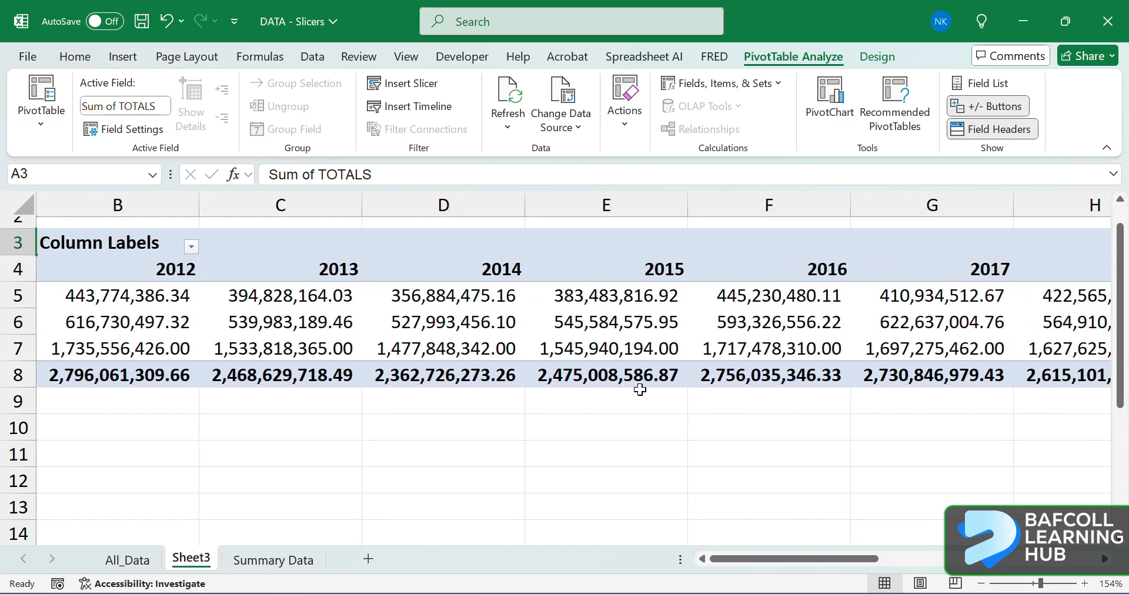
pyautogui.keyDown('ctrl'); pyautogui.scroll(-4, 640, 389); pyautogui.keyUp('ctrl')
pyautogui.keyDown('ctrl'); pyautogui.scroll(2, 640, 389); pyautogui.keyUp('ctrl')
pyautogui.keyDown('ctrl'); pyautogui.scroll(-2, 640, 390); pyautogui.keyUp('ctrl')
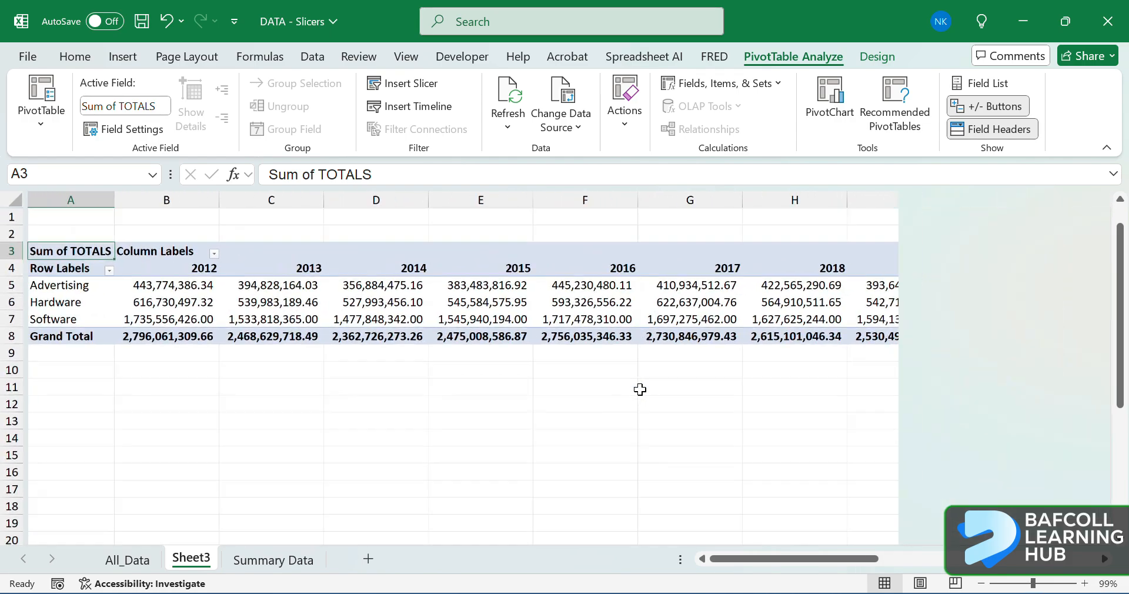
pyautogui.keyDown('ctrl'); pyautogui.scroll(-3, 640, 389); pyautogui.keyUp('ctrl')
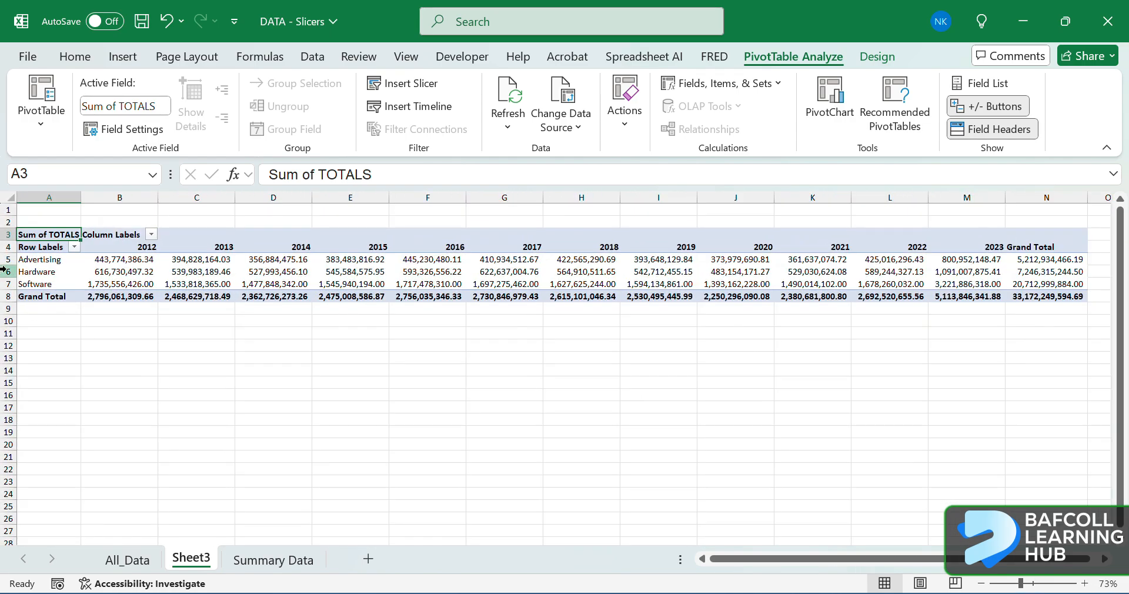
pyautogui.moveTo(119, 260)
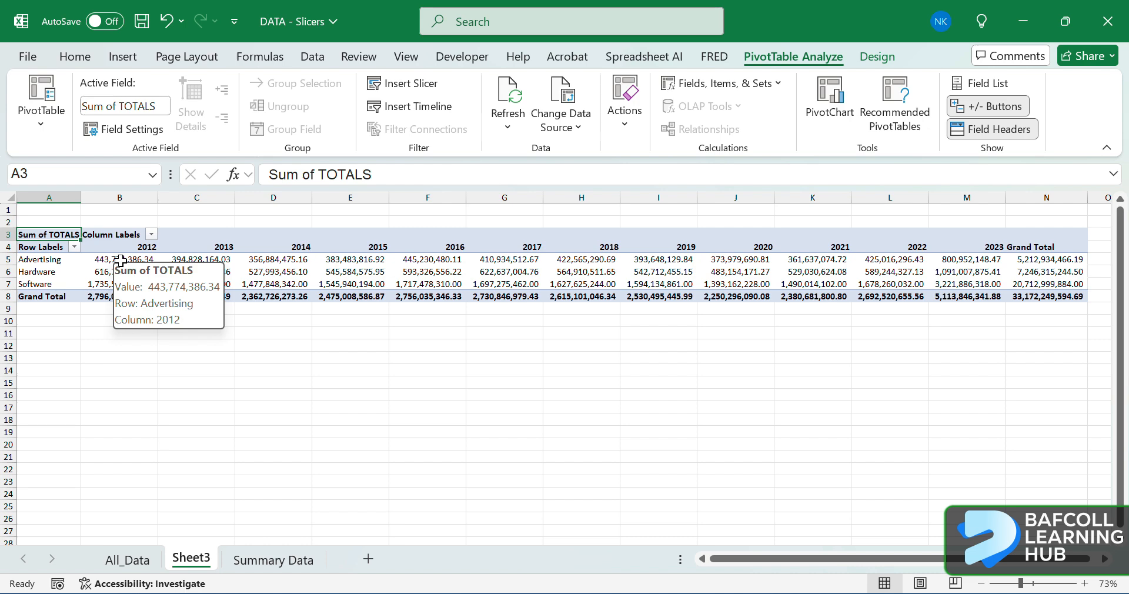
pyautogui.click(275, 560)
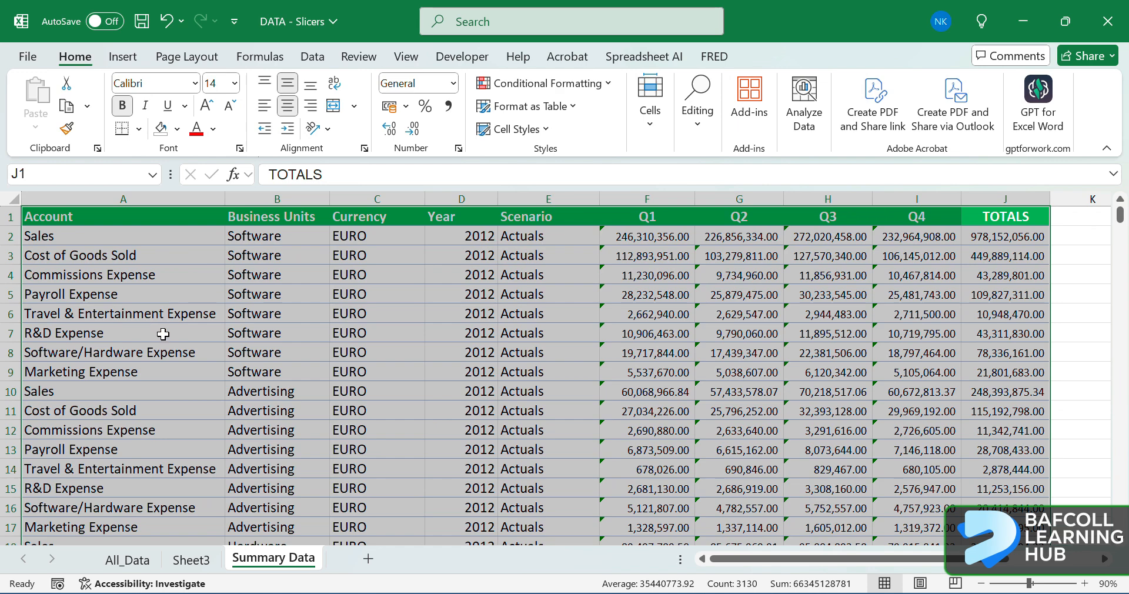
pyautogui.click(191, 560)
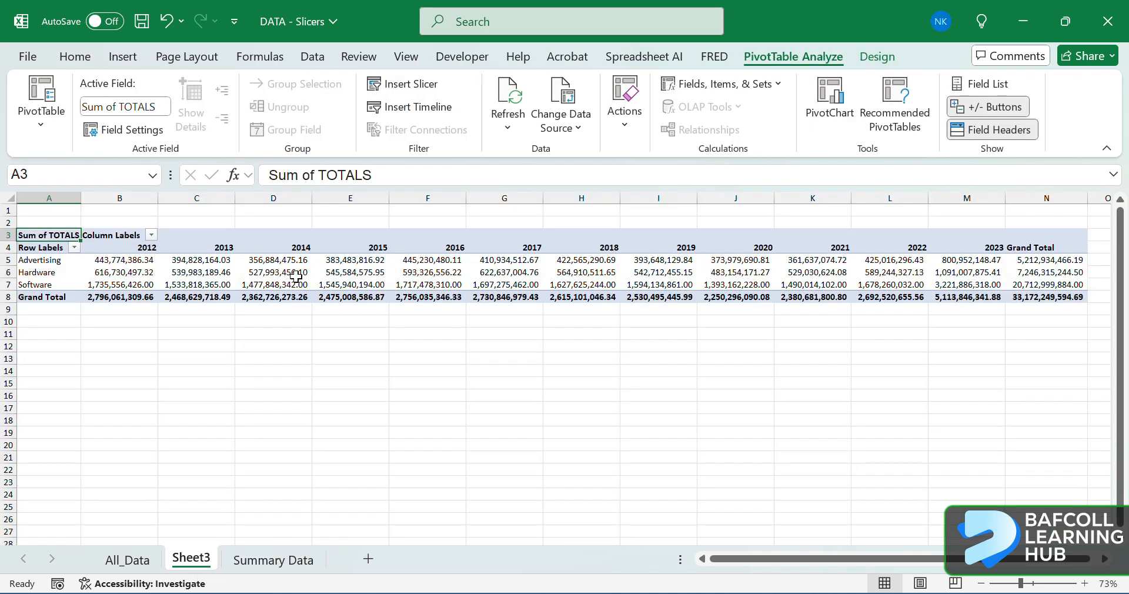
# Step: Autofit the widths of the 2012 and 2013 columns in the Sheet3 PivotTable
pyautogui.scroll(2, 295, 276)
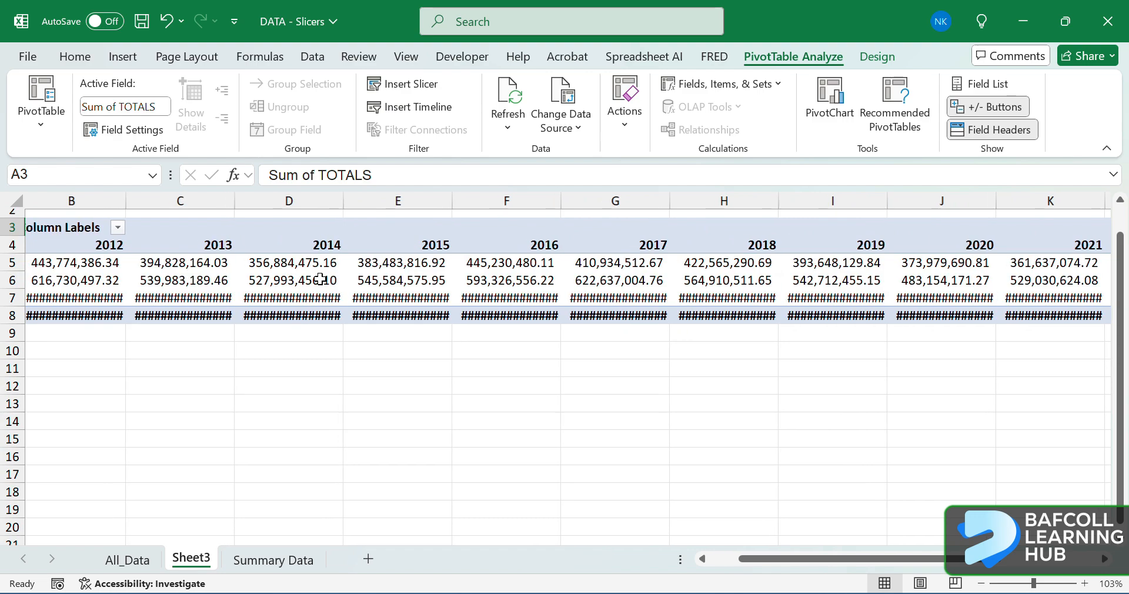
pyautogui.scroll(3, 321, 279)
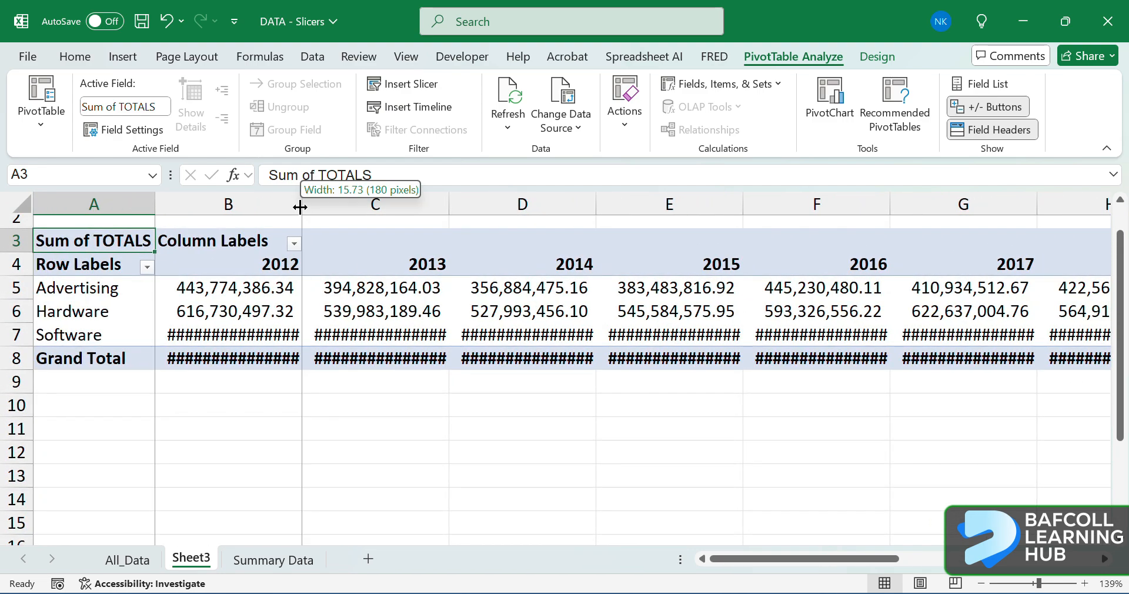
pyautogui.doubleClick(305, 204)
pyautogui.doubleClick(452, 194)
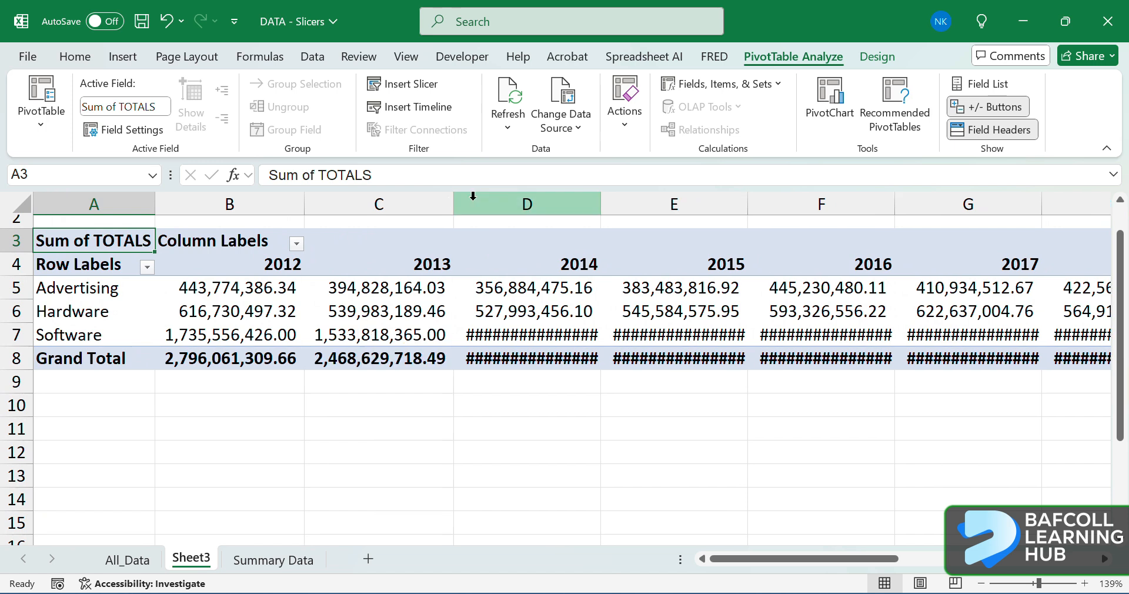
# Step: Insert a Business Units slicer, shorten it to about 3.56 cm high and place it below the PivotTable
pyautogui.click(350, 335)
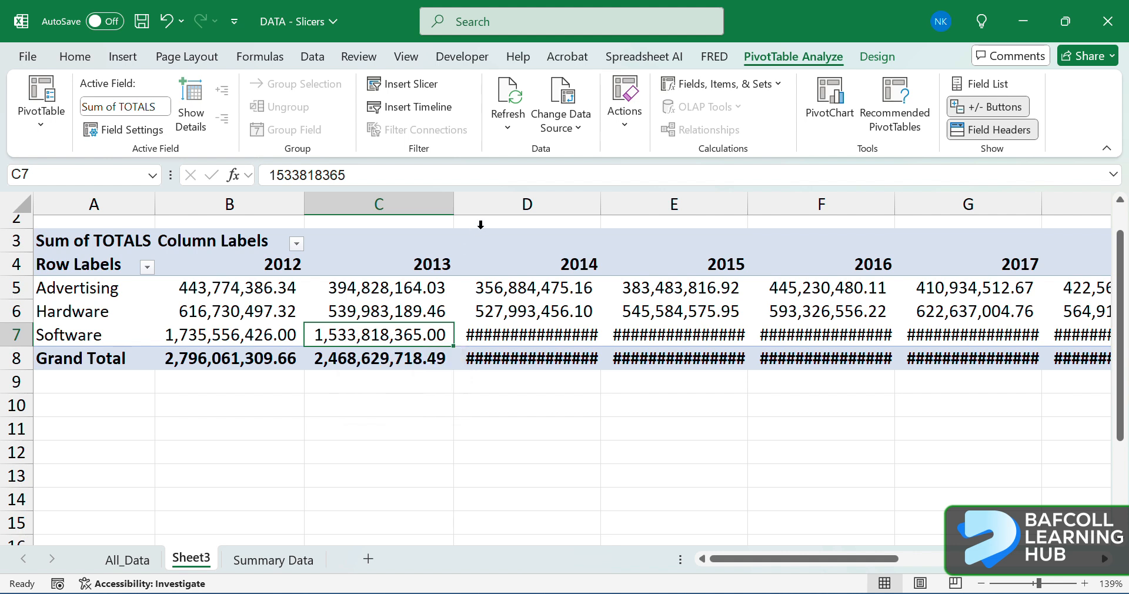
pyautogui.moveTo(346, 288)
pyautogui.click(413, 90)
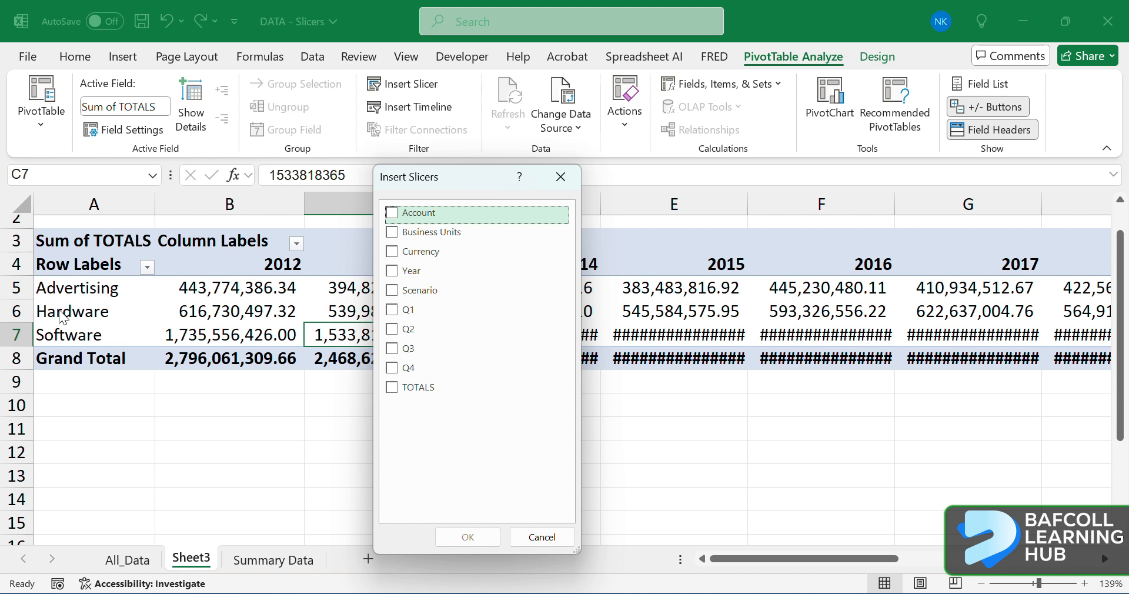
pyautogui.click(403, 234)
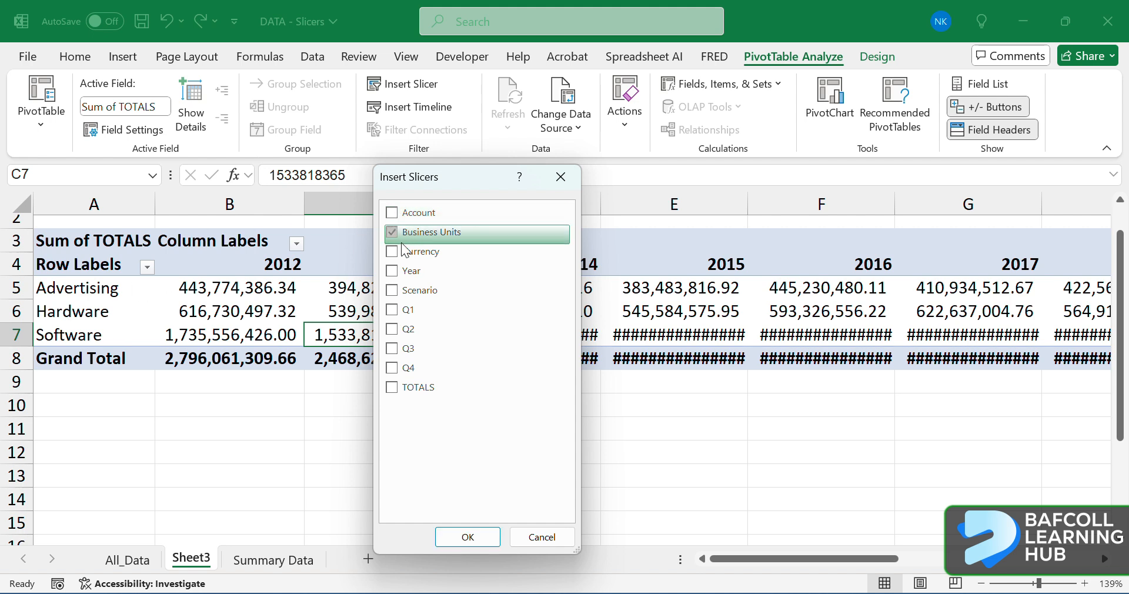
pyautogui.click(474, 536)
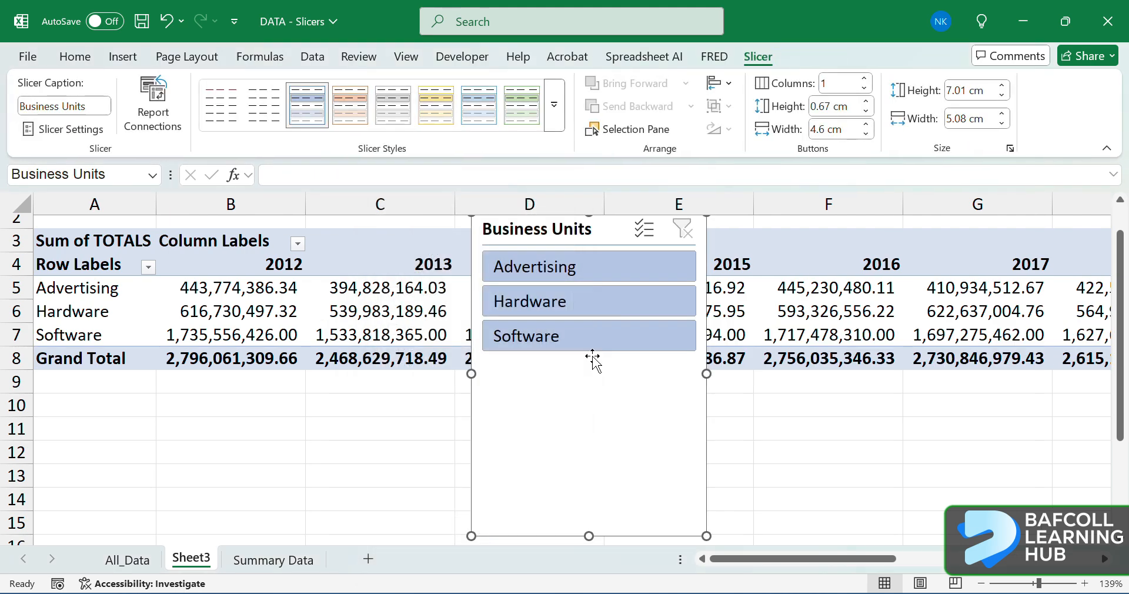
pyautogui.moveTo(589, 536); pyautogui.dragTo(612, 361)
pyautogui.moveTo(598, 231); pyautogui.dragTo(434, 412)
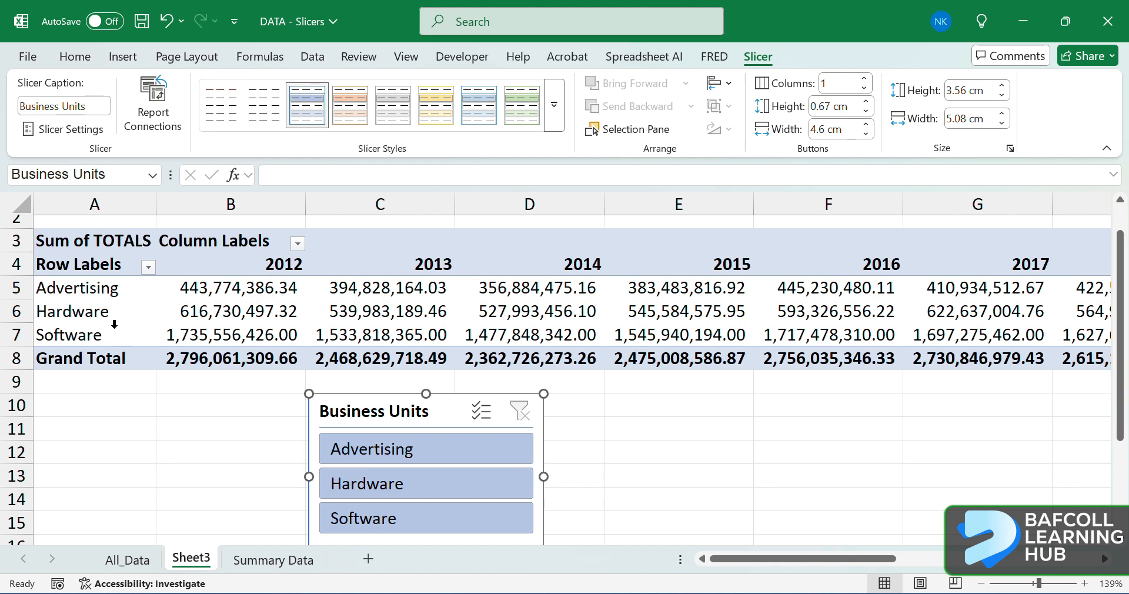
# Step: Filter the PivotTable with the slicer to Hardware, to Advertising, and to Advertising and Hardware together
pyautogui.click(425, 494)
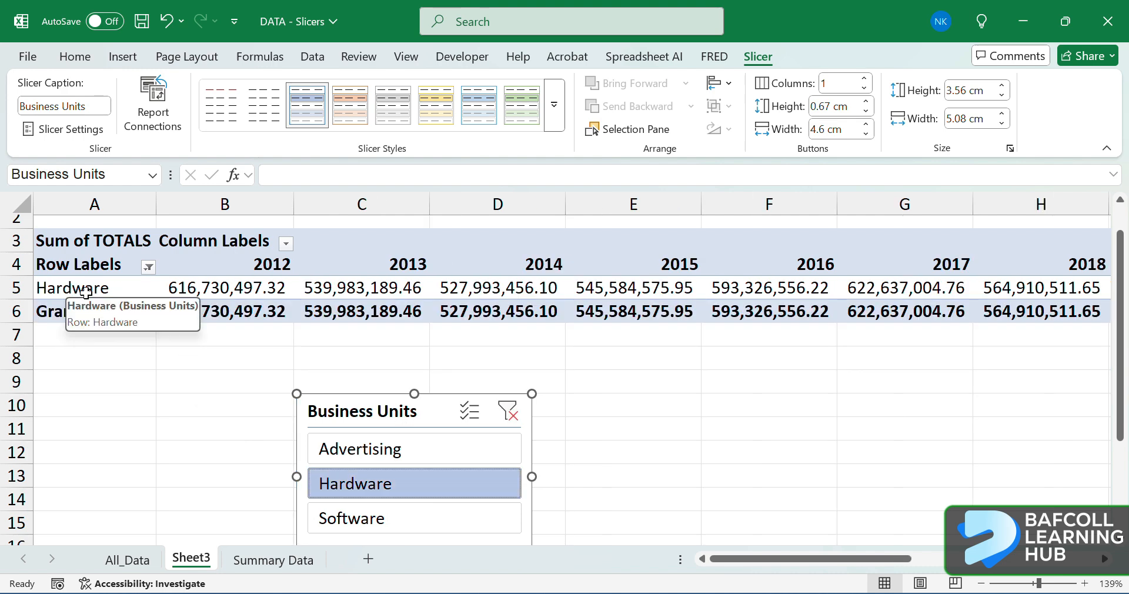
pyautogui.click(393, 457)
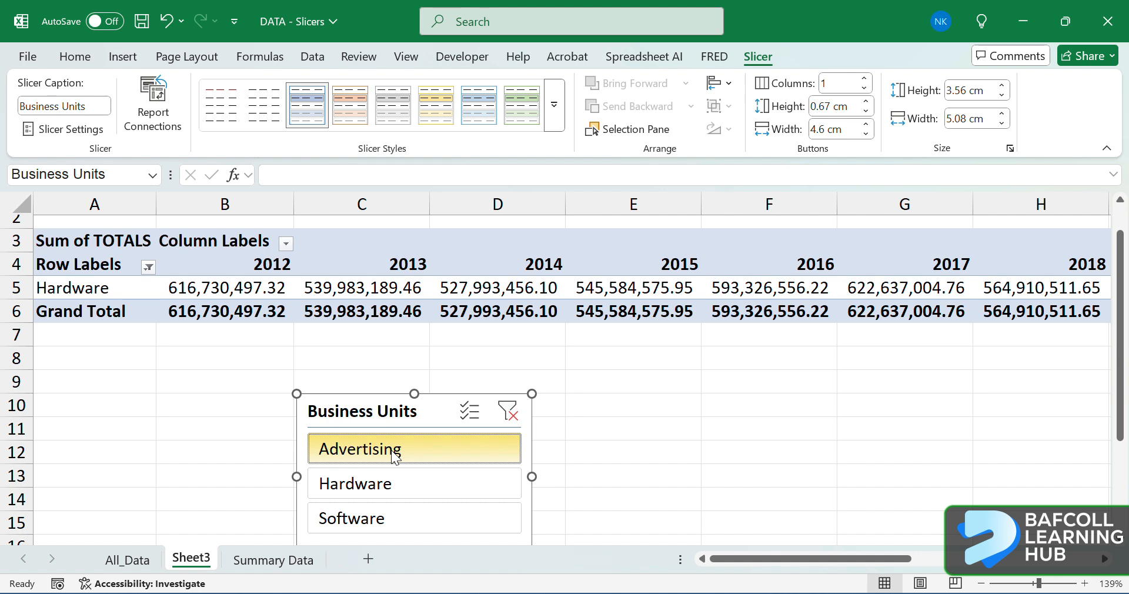
pyautogui.scroll(-2, 394, 456)
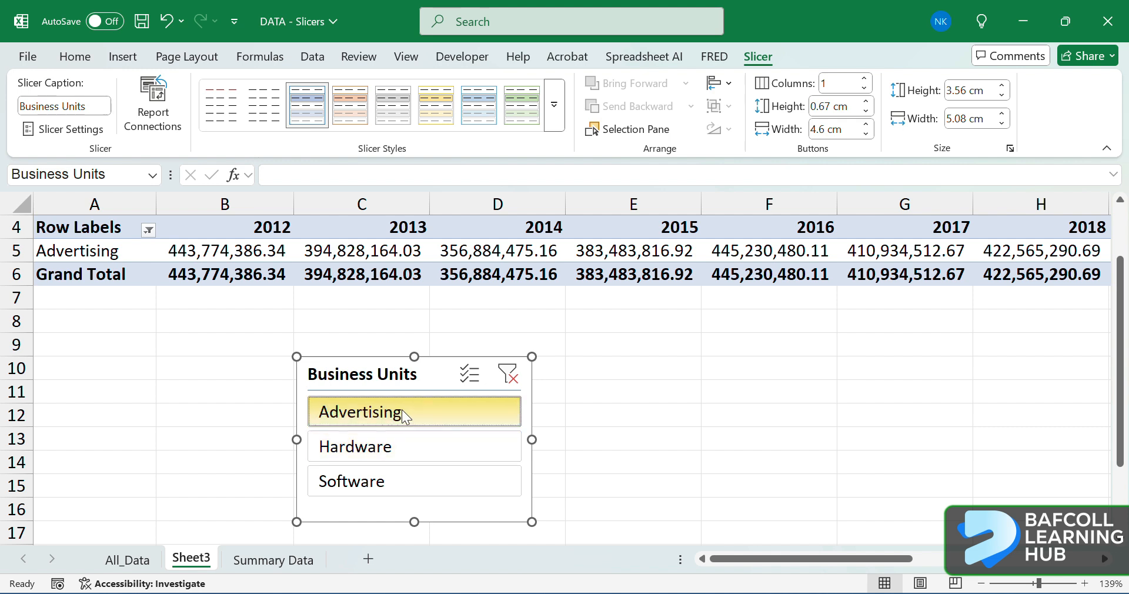
pyautogui.click(385, 447)
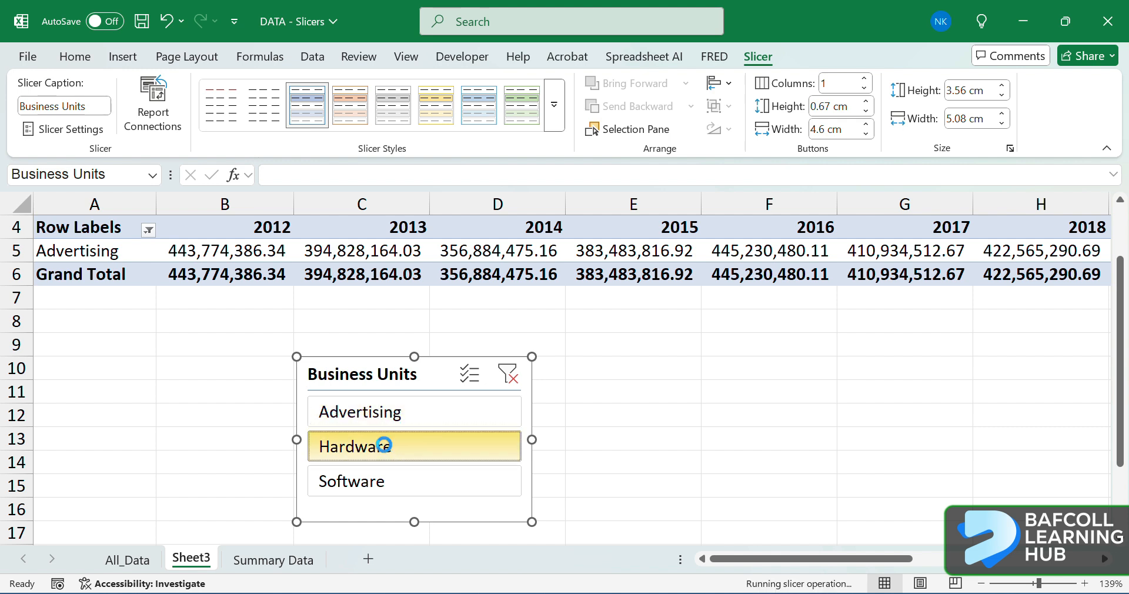
pyautogui.keyDown('ctrl'); pyautogui.click(428, 410); pyautogui.keyUp('ctrl')
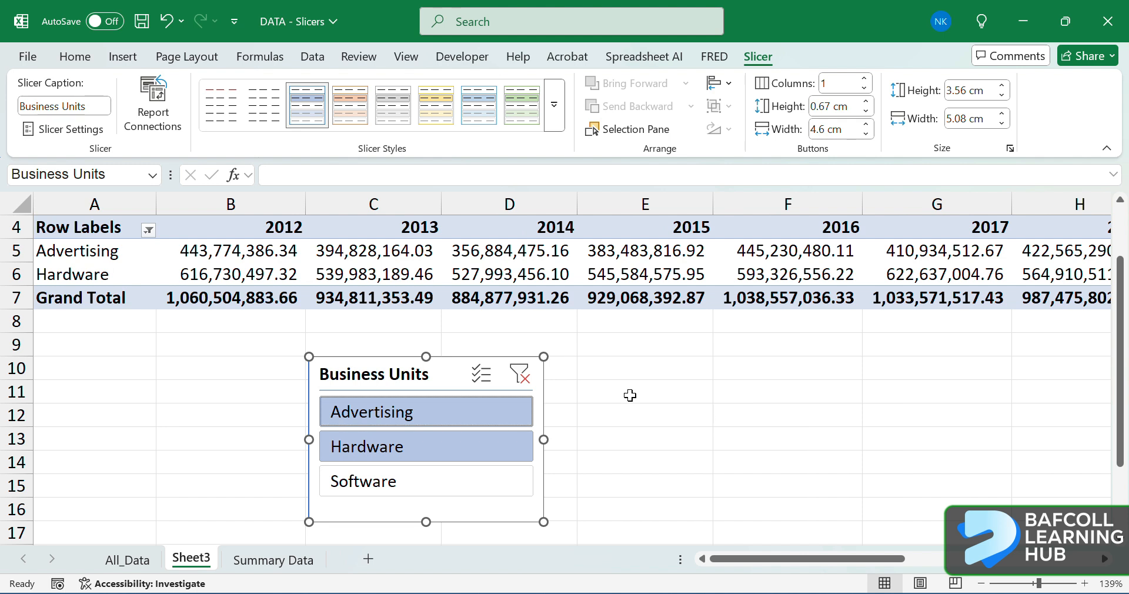
# Step: Clear the business unit filter and delete the Business Units slicer
pyautogui.click(520, 374)
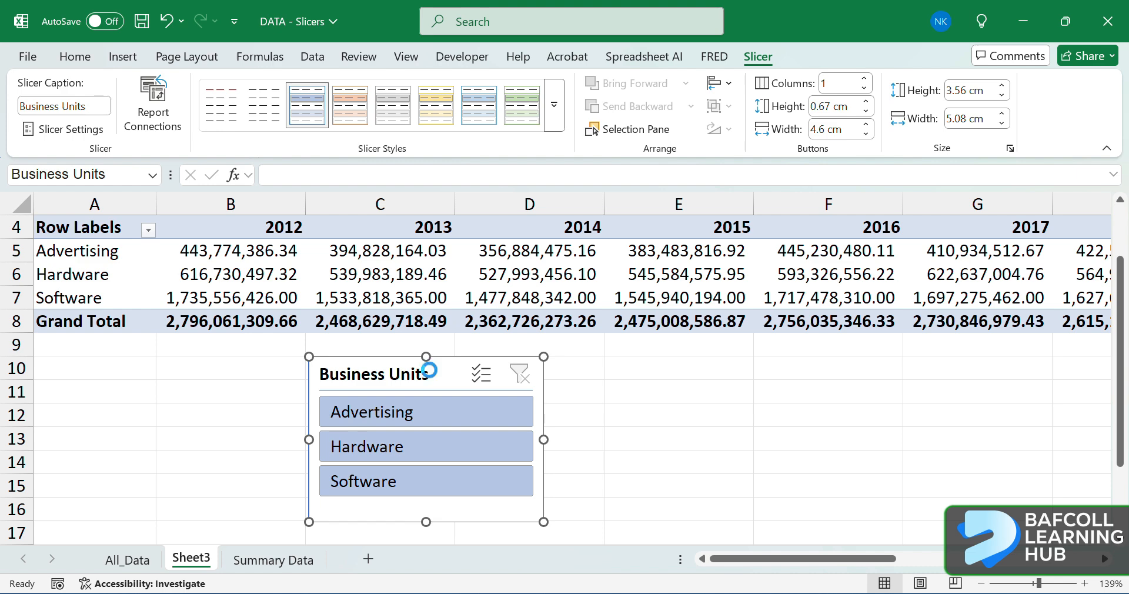
pyautogui.press('Delete')
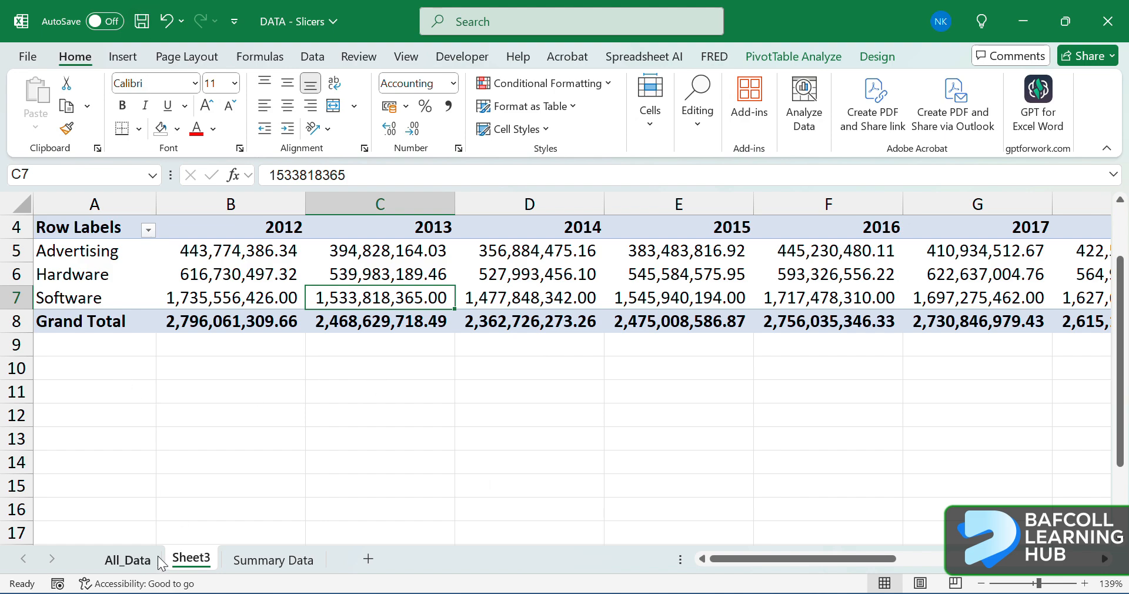
# Step: Browse the recommended PivotTables for the Summary Data range, preview Sum of Q2 by Business Units, and close without inserting one
pyautogui.click(299, 561)
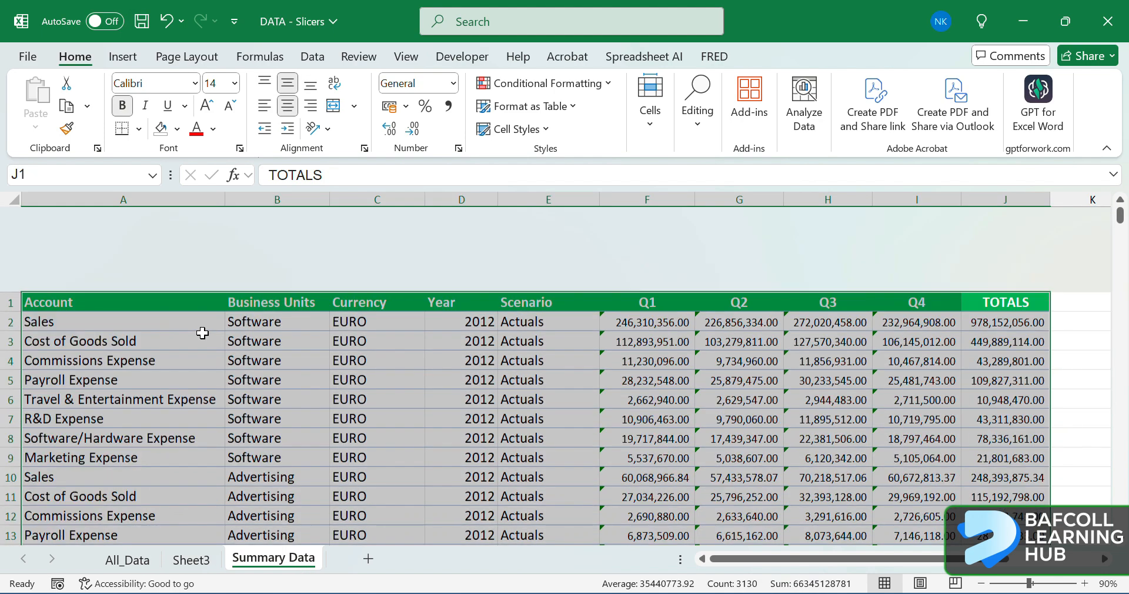
pyautogui.click(123, 57)
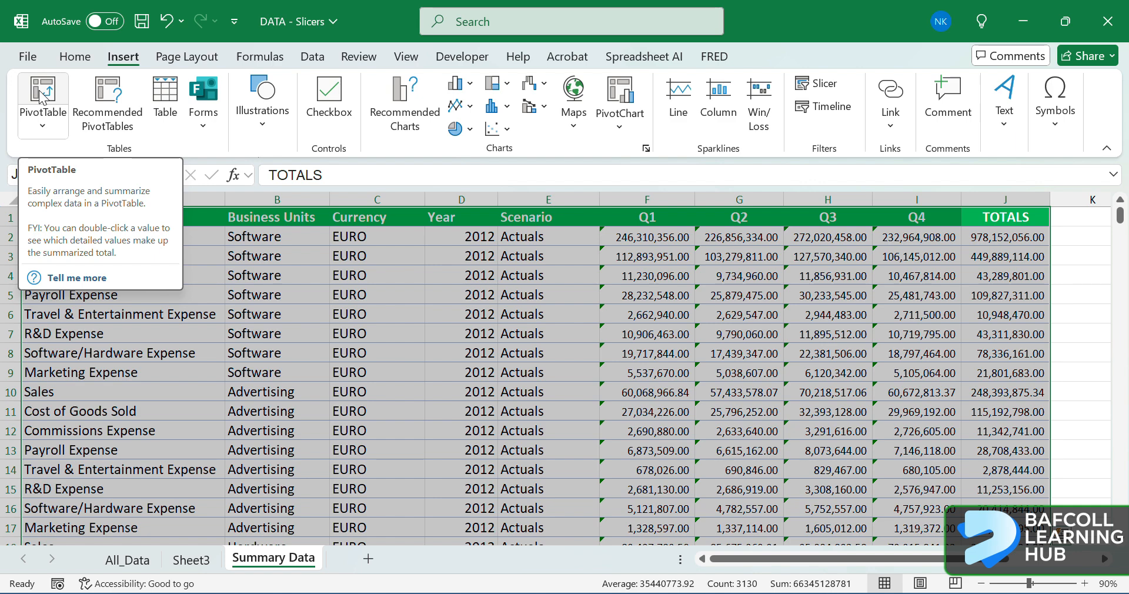
pyautogui.click(106, 98)
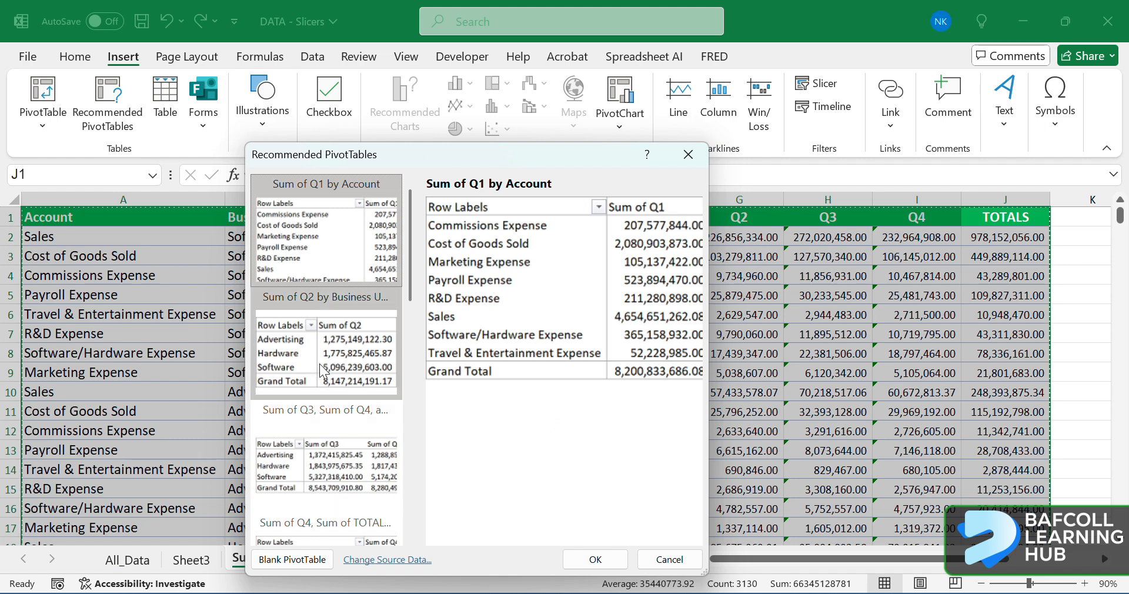
pyautogui.scroll(-5, 323, 371)
pyautogui.scroll(-2, 323, 372)
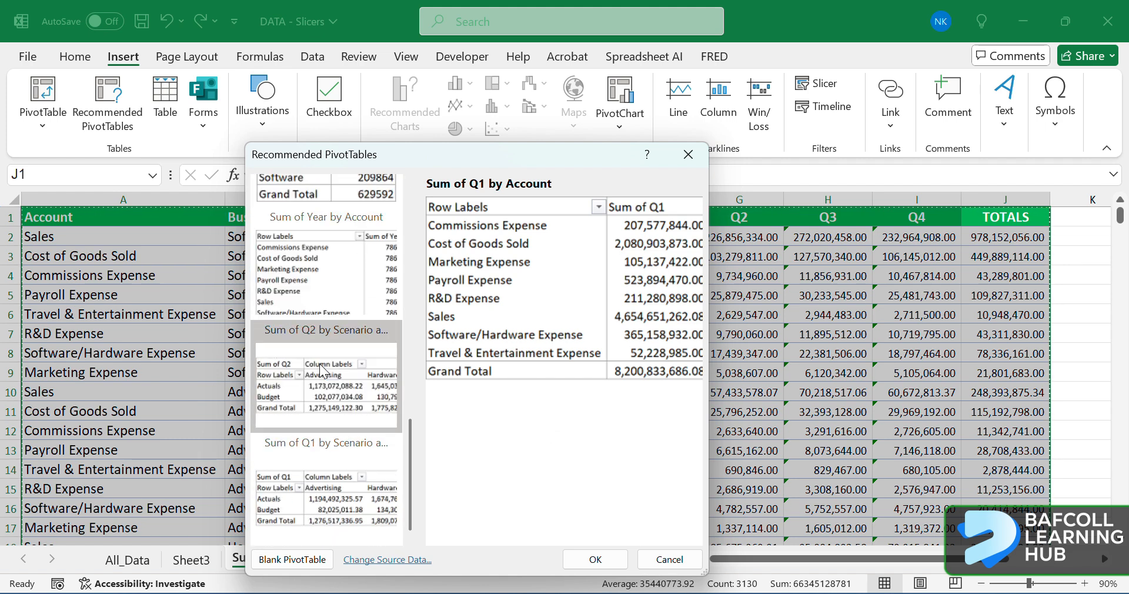
pyautogui.scroll(10, 318, 470)
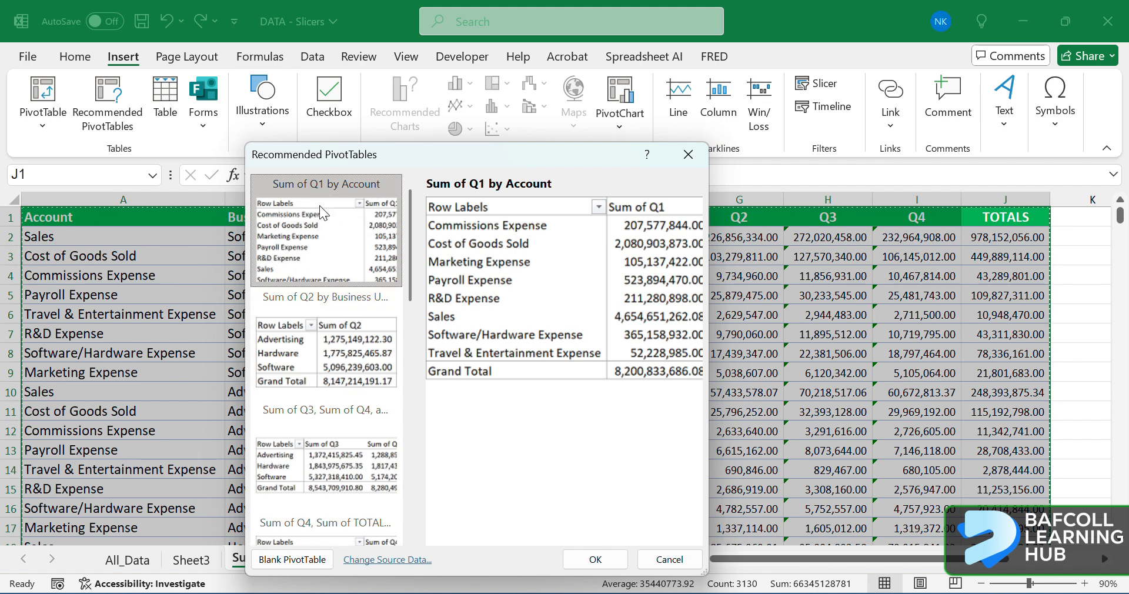
pyautogui.click(307, 336)
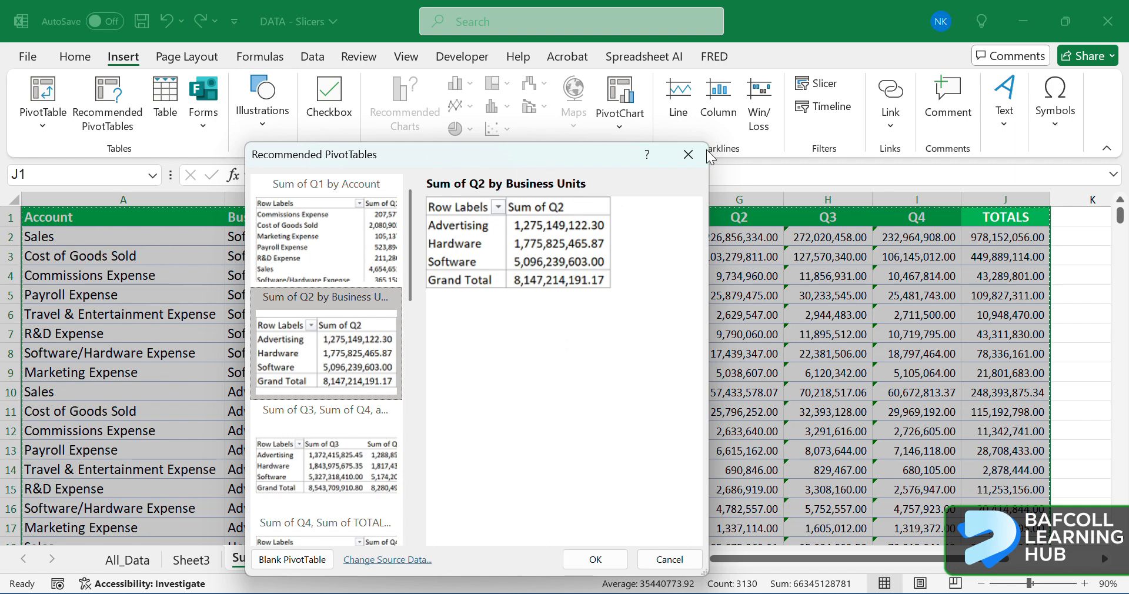
pyautogui.click(687, 154)
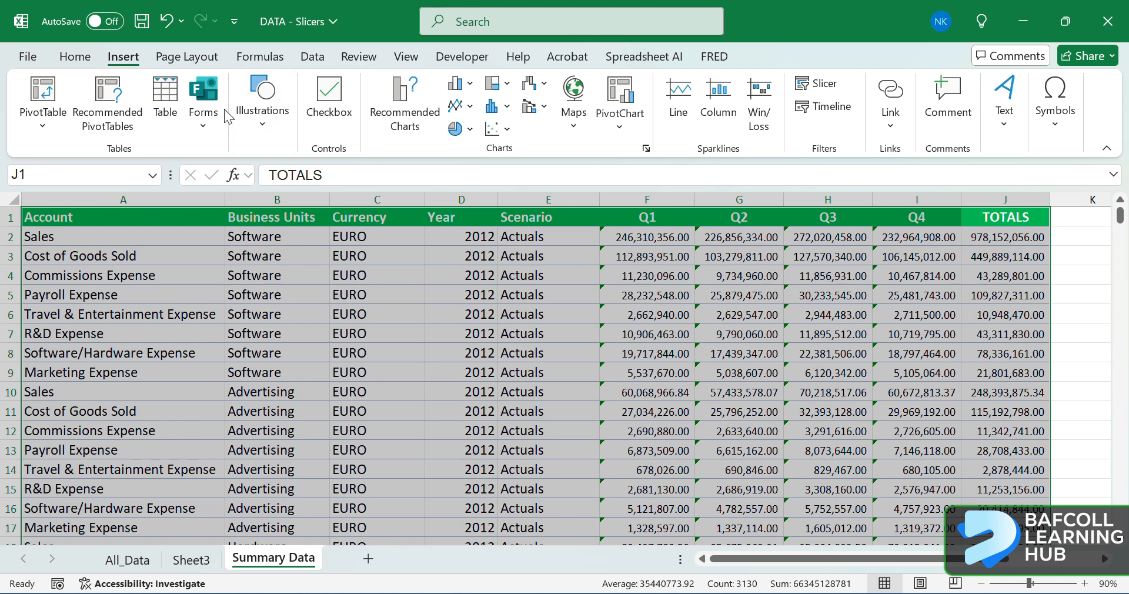
# Step: Create a blank PivotTable on a new worksheet from the Summary Data range A1:J313
pyautogui.click(43, 93)
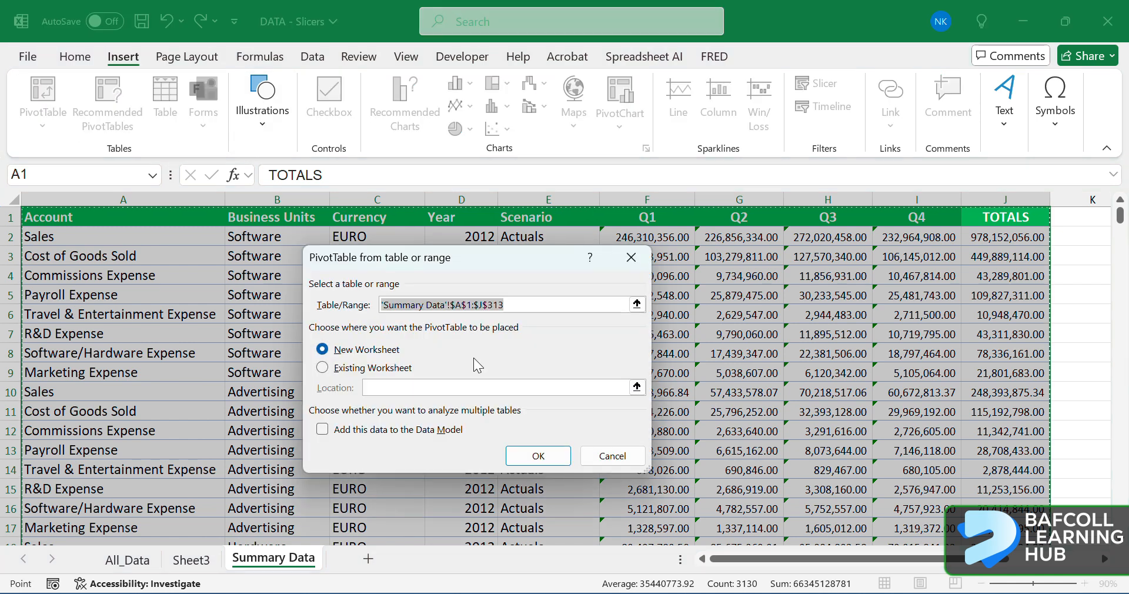
pyautogui.click(323, 368)
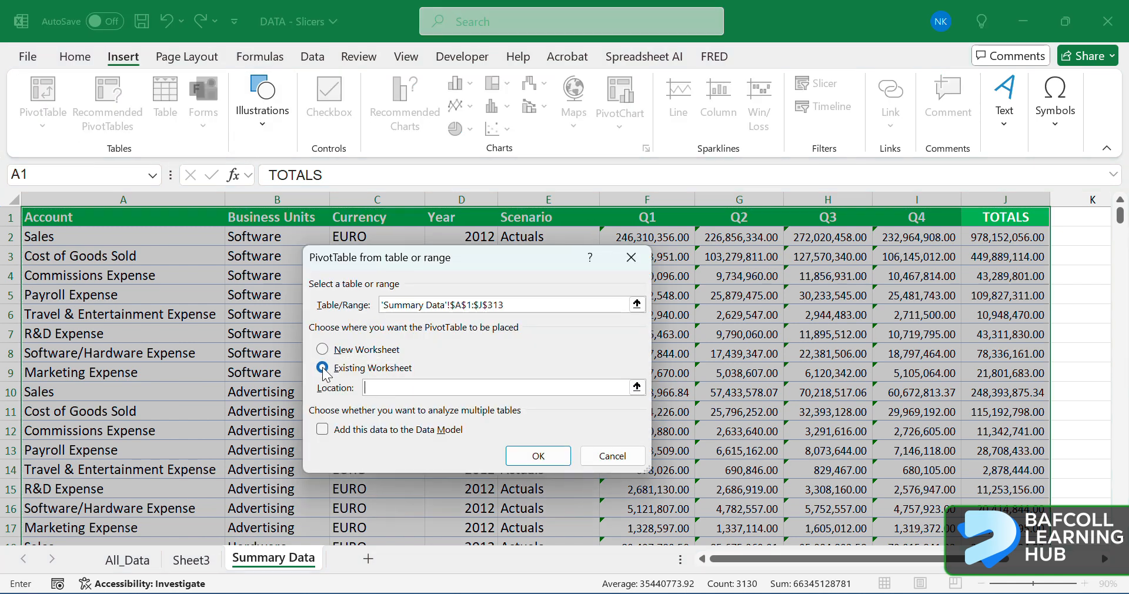
pyautogui.click(323, 350)
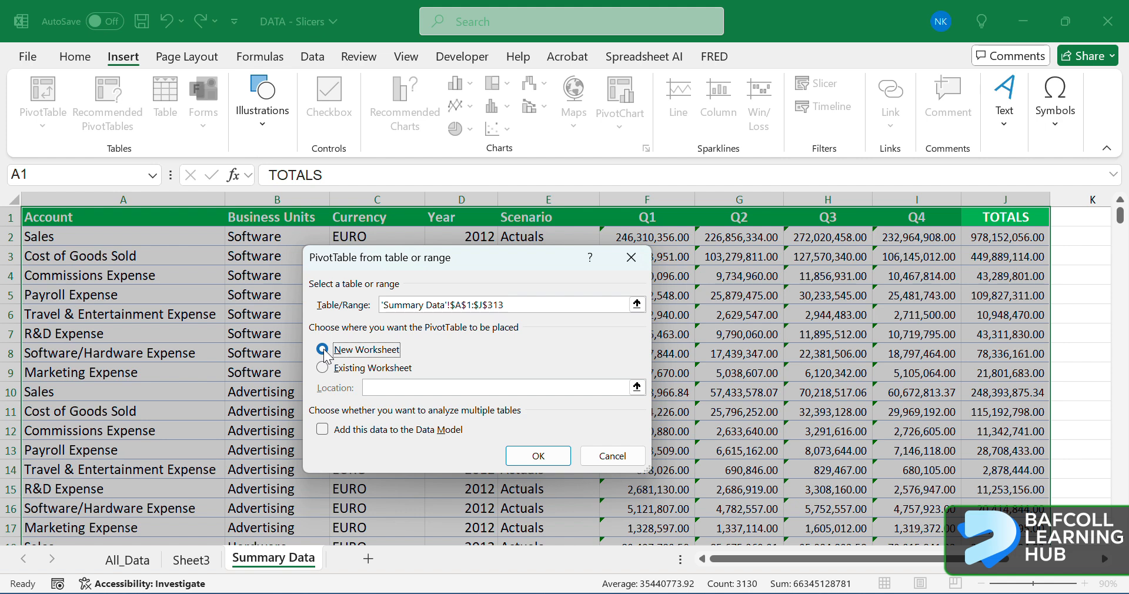
pyautogui.click(538, 456)
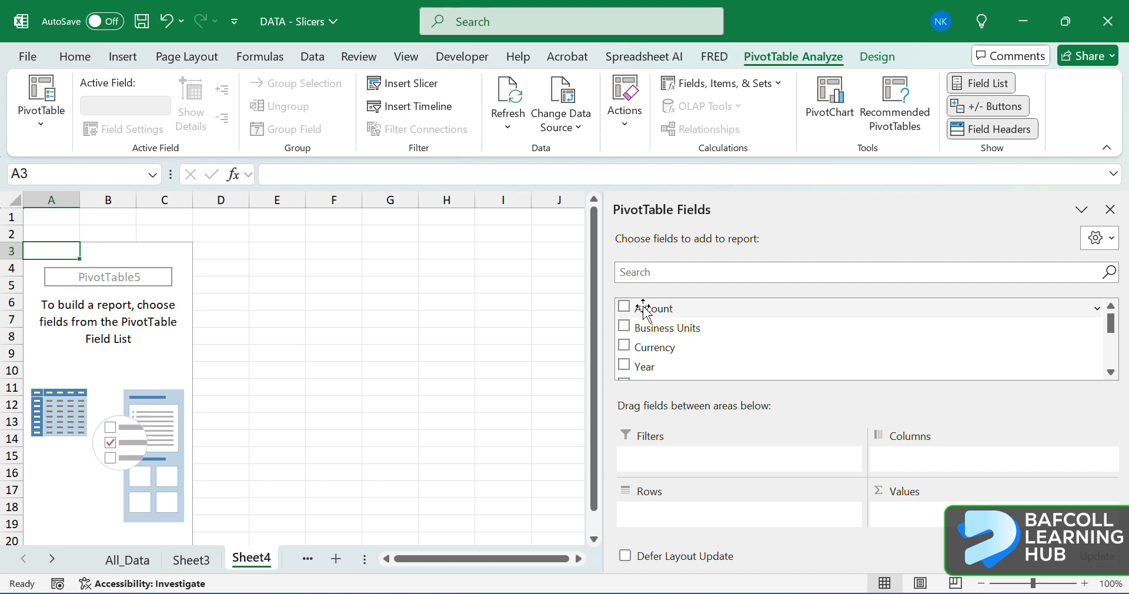
# Step: Place the Account field in the PivotTable's rows and the TOTALS field in its values as a sum
pyautogui.moveTo(640, 307); pyautogui.dragTo(671, 511)
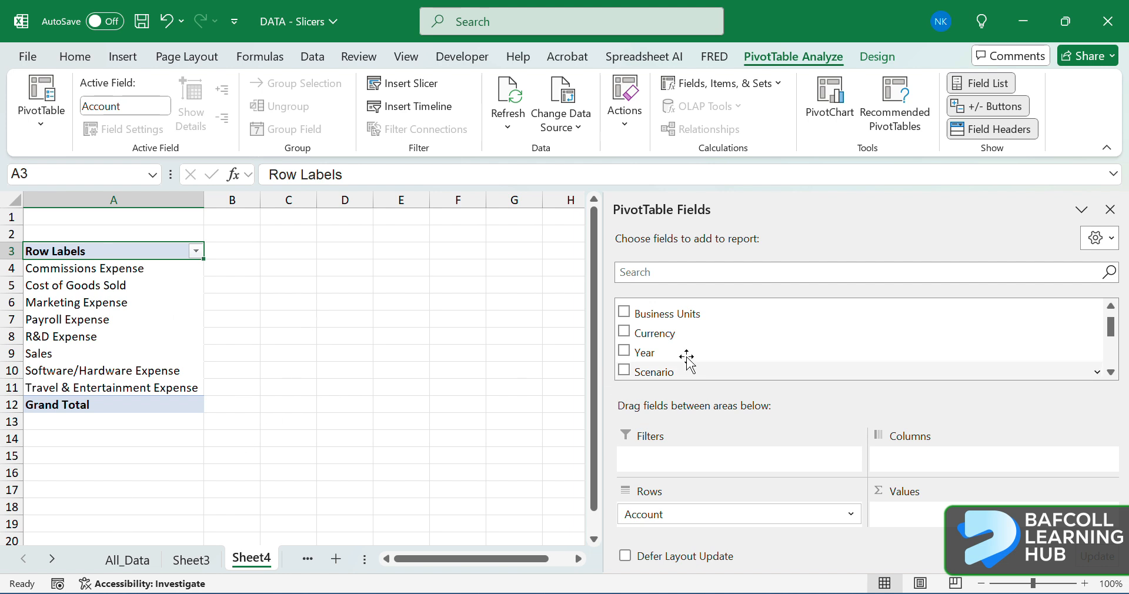
pyautogui.scroll(-2, 734, 353)
pyautogui.scroll(-2, 733, 353)
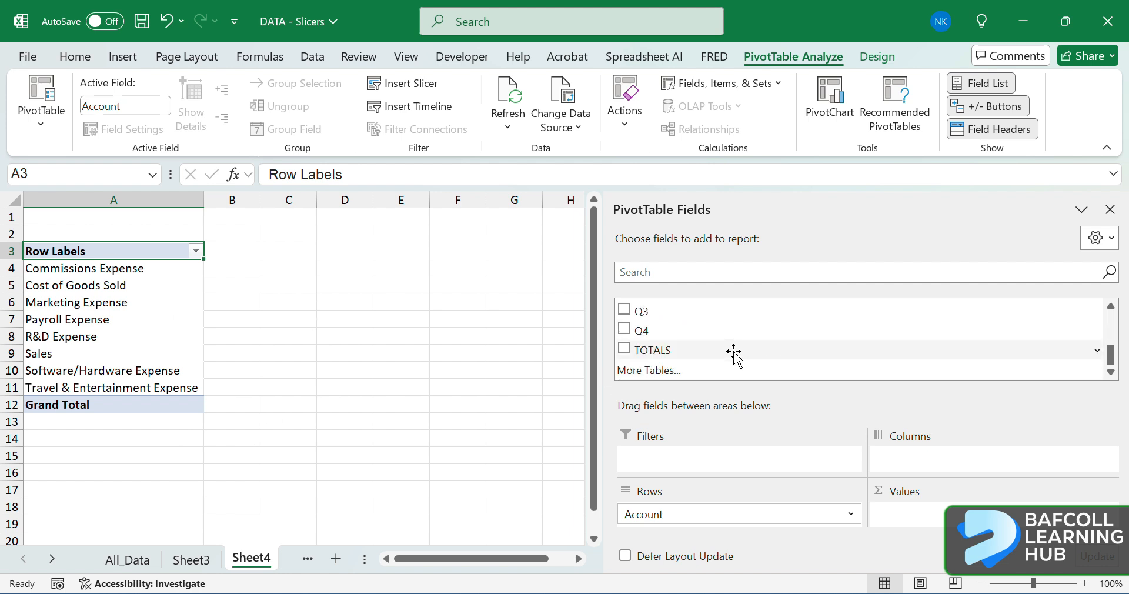
pyautogui.moveTo(685, 349); pyautogui.dragTo(952, 532)
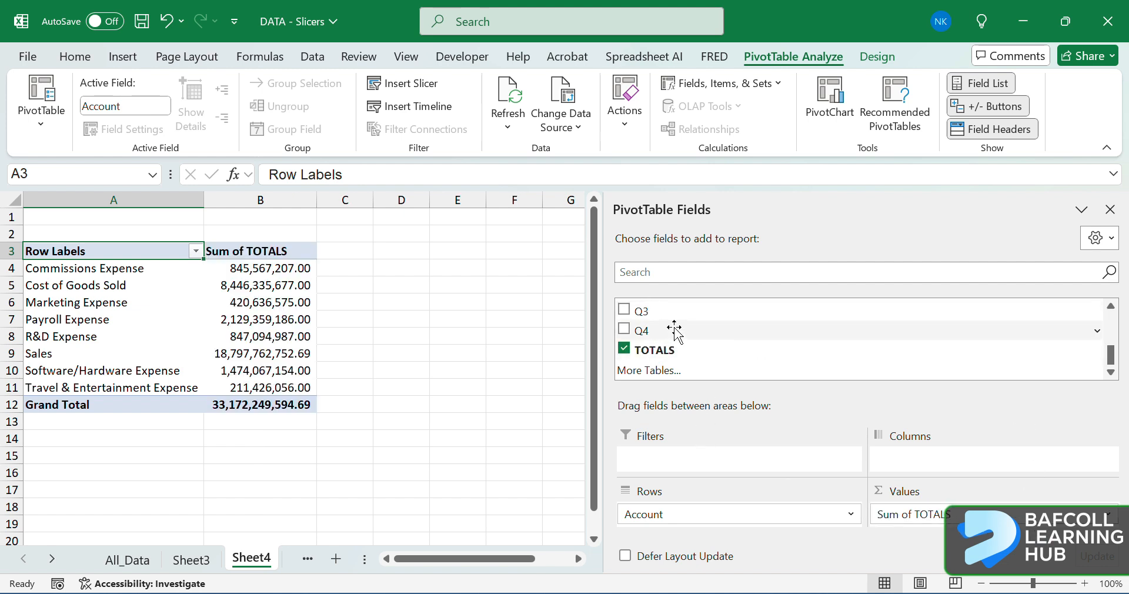
# Step: Place the Year field in the PivotTable's columns and close the field list to review the full table
pyautogui.scroll(4, 677, 332)
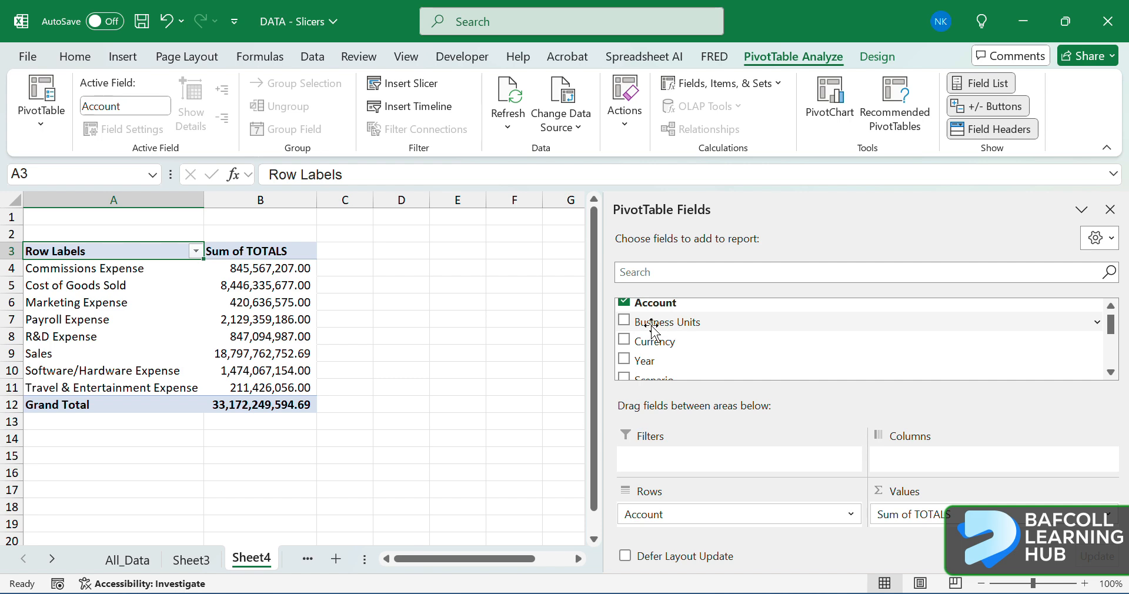
pyautogui.moveTo(641, 361); pyautogui.dragTo(926, 459)
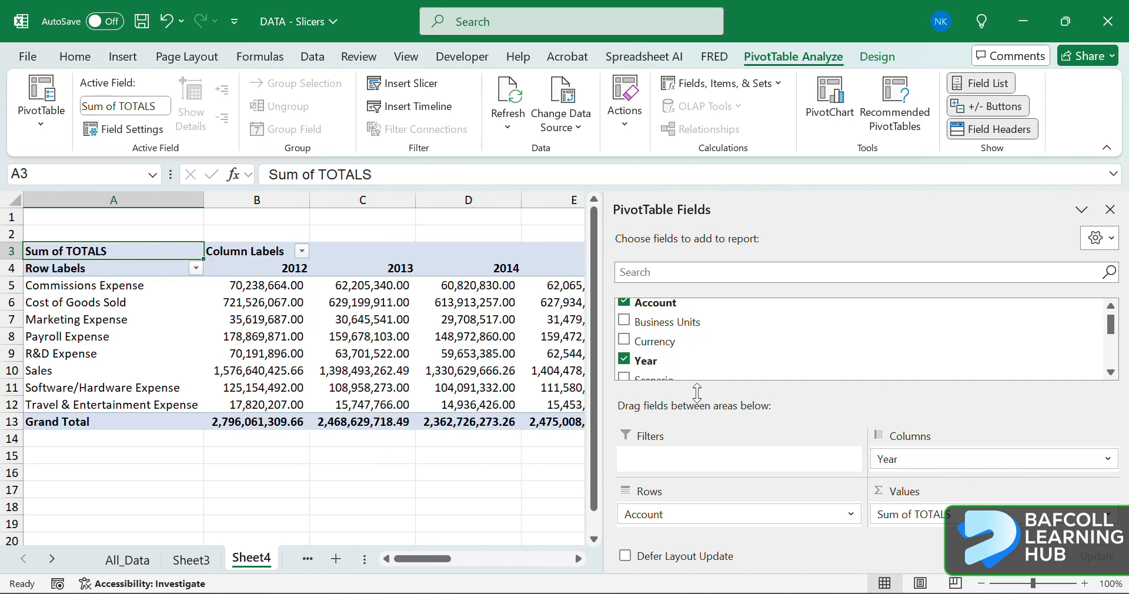
pyautogui.click(1110, 209)
pyautogui.hscroll(2, 436, 409)
pyautogui.hscroll(6, 436, 409)
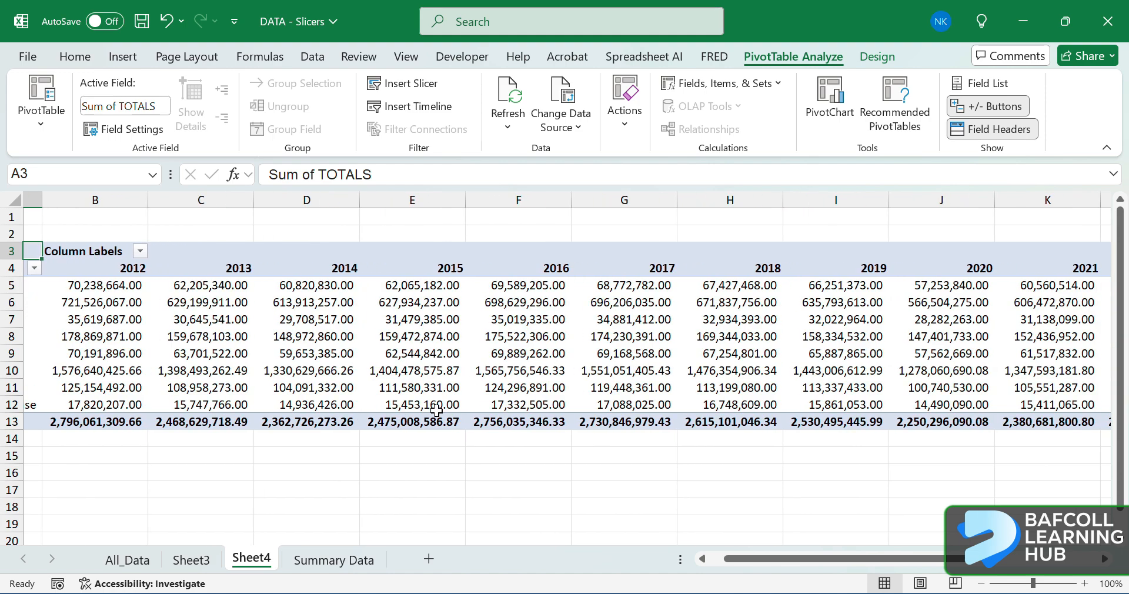
pyautogui.hscroll(-8, 435, 410)
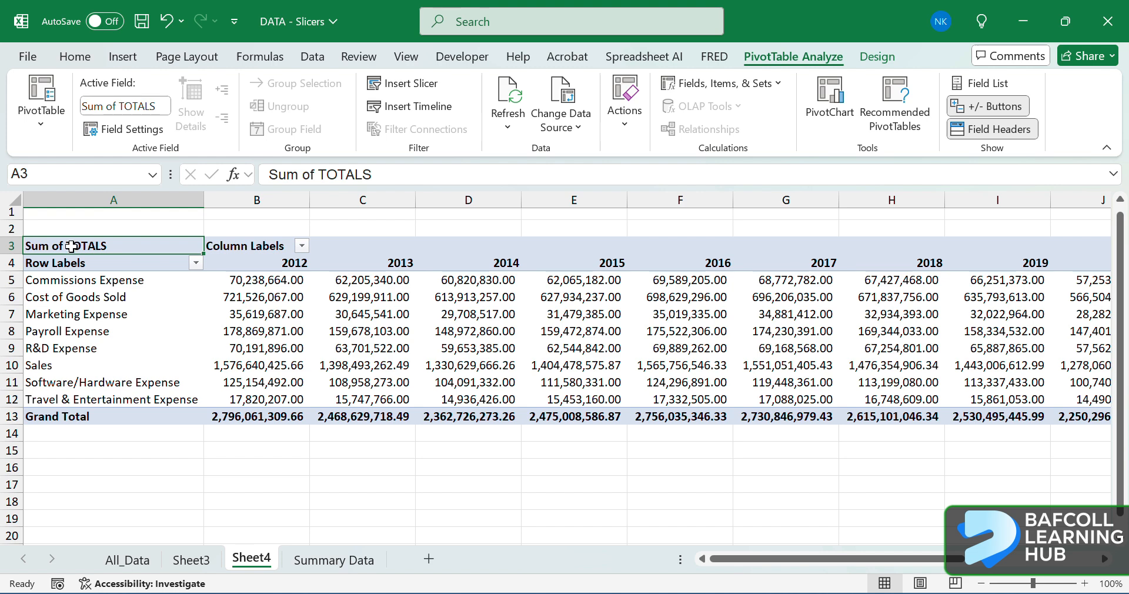
# Step: Copy the entire PivotTable of TOTALS by Account and Year on Sheet4
pyautogui.doubleClick(99, 249)
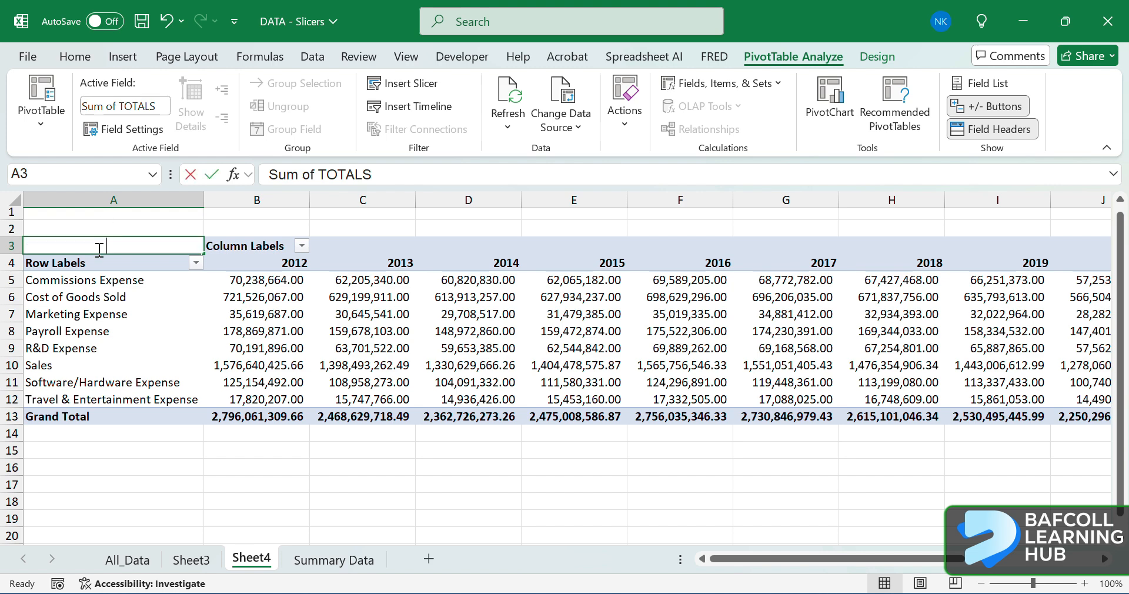
pyautogui.click(97, 276)
pyautogui.click(87, 246)
pyautogui.hotkey('ctrl', 'shift', 'Right')
pyautogui.hotkey('ctrl', 'shift', 'Down')
pyautogui.hotkey('ctrl', 'shift', 'Right')
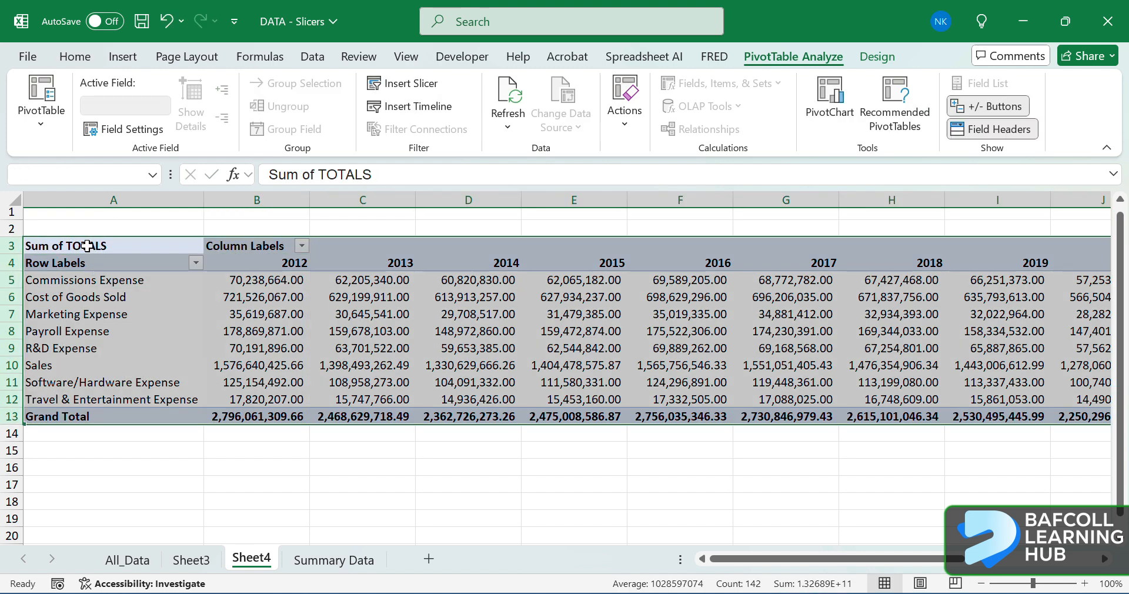
pyautogui.hotkey('ctrl', 'c')
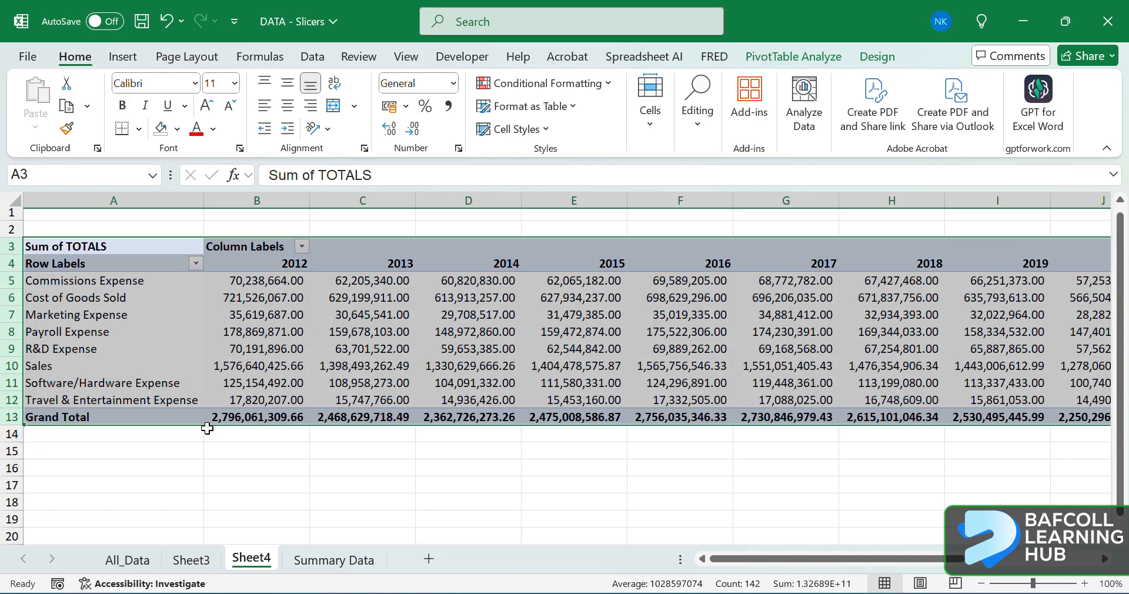
pyautogui.hotkey('ctrl', 'c')
# Step: Paste the copied PivotTable into Sheet3 at cell A11, below the Business Units PivotTable
pyautogui.click(191, 559)
pyautogui.click(56, 397)
pyautogui.press('Return')
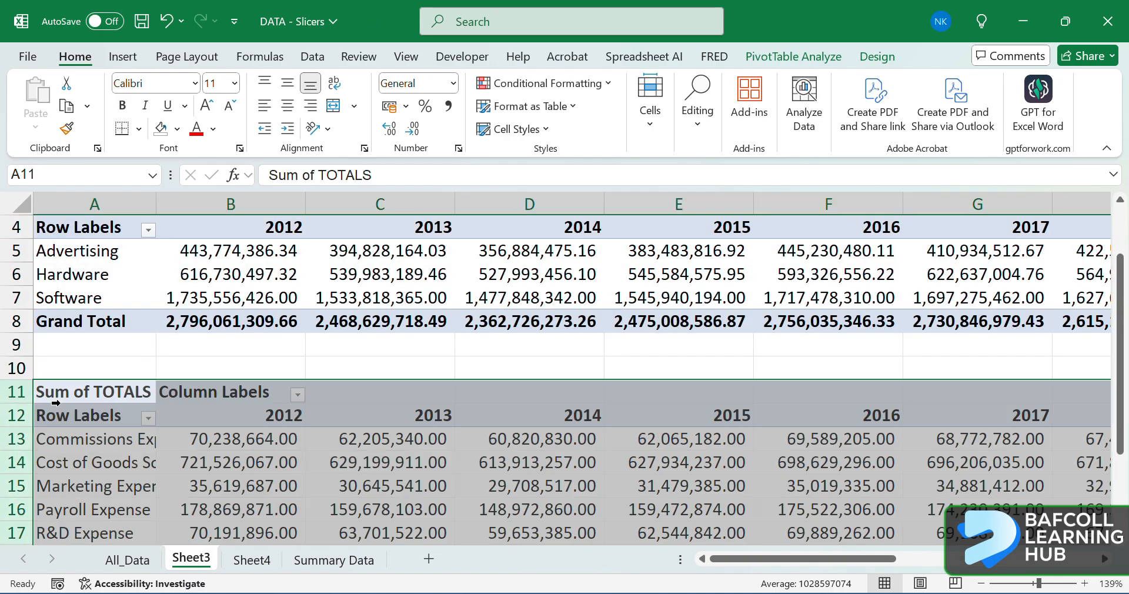
# Step: Insert a Year slicer for the Business Units PivotTable on Sheet3
pyautogui.scroll(-2, 56, 403)
pyautogui.scroll(-2, 236, 416)
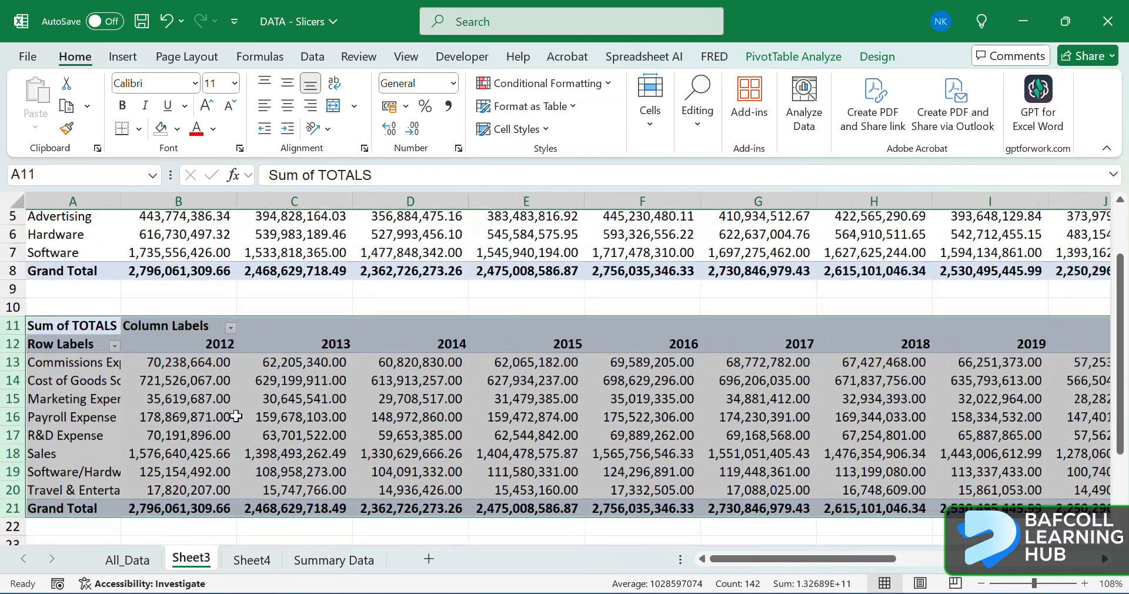
pyautogui.scroll(-3, 236, 416)
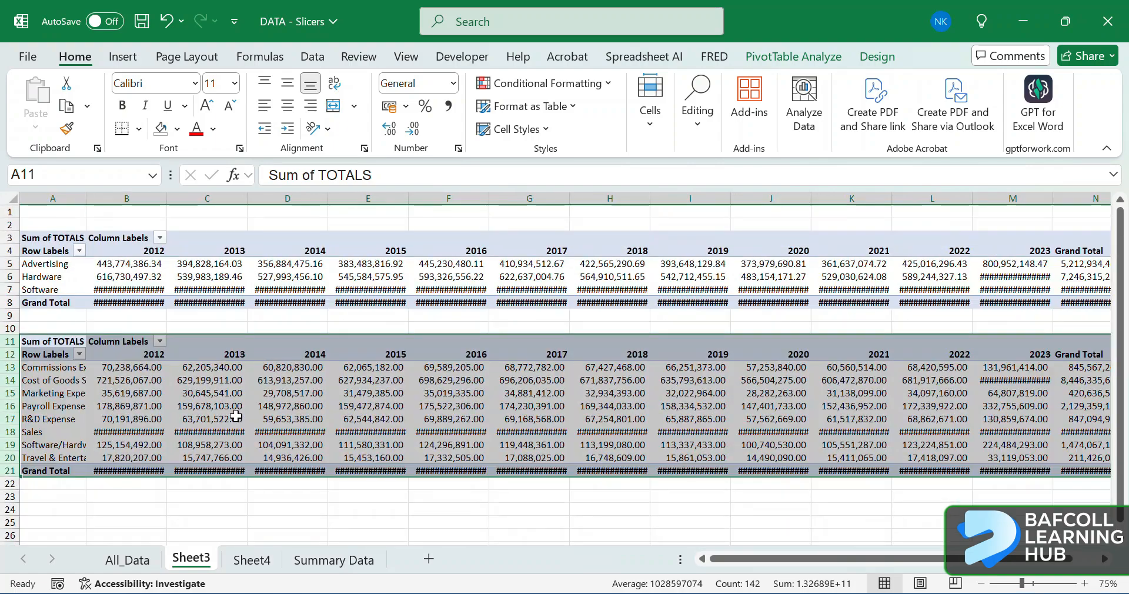
pyautogui.scroll(2, 237, 276)
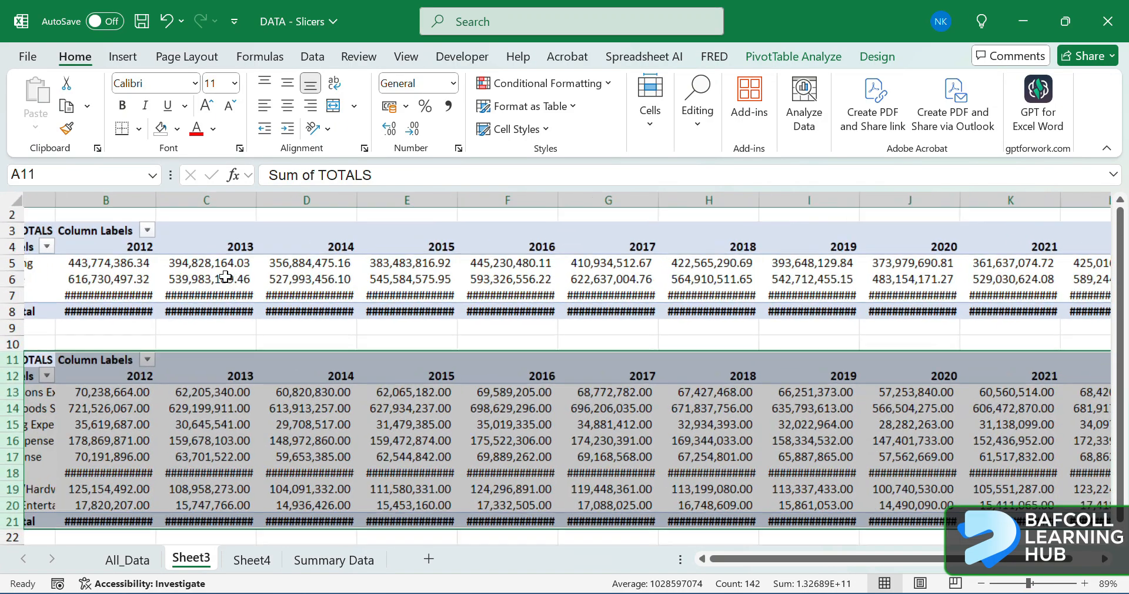
pyautogui.scroll(2, 225, 276)
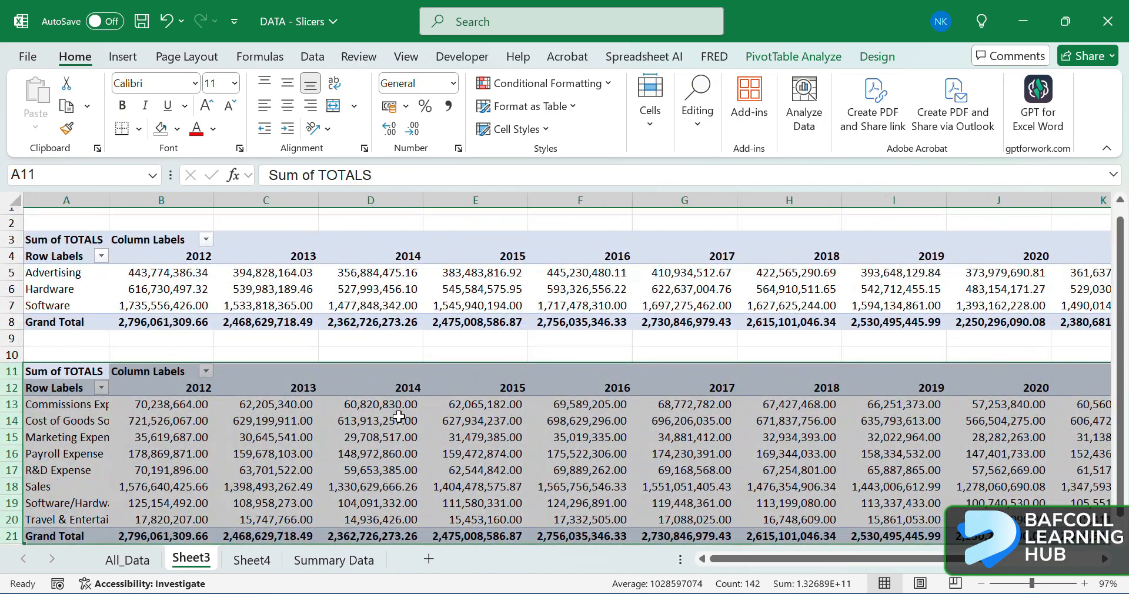
pyautogui.click(372, 258)
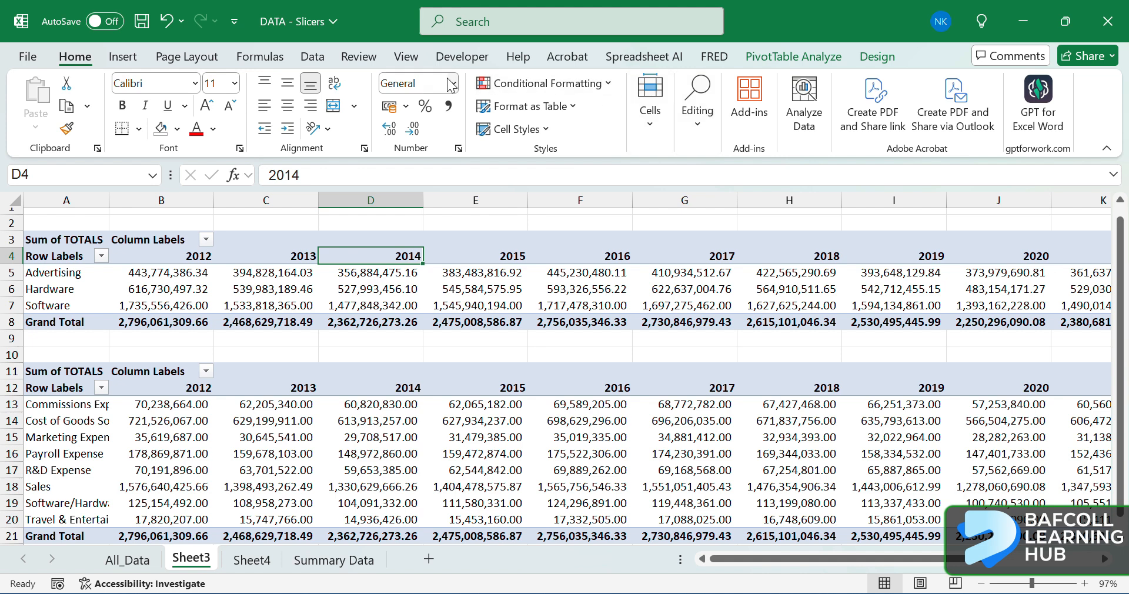
pyautogui.click(798, 59)
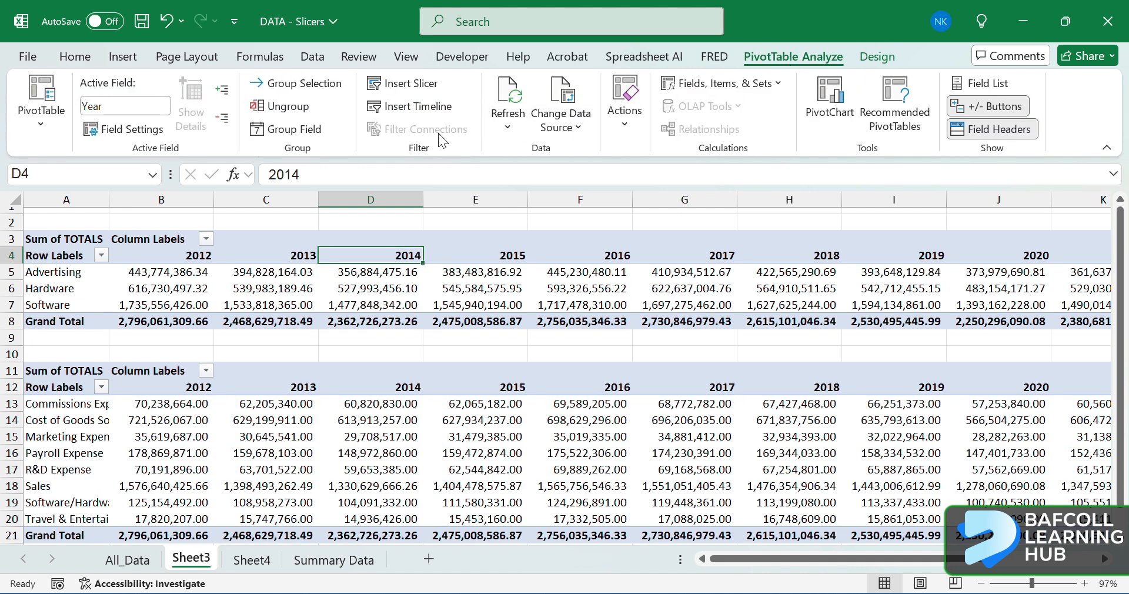
pyautogui.click(404, 86)
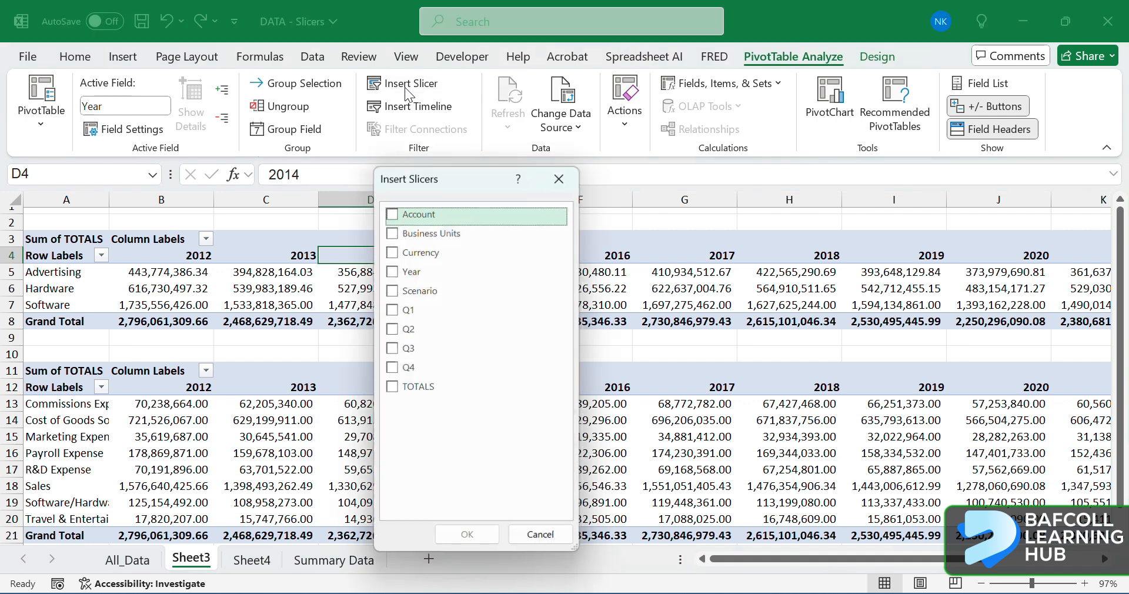
pyautogui.click(400, 270)
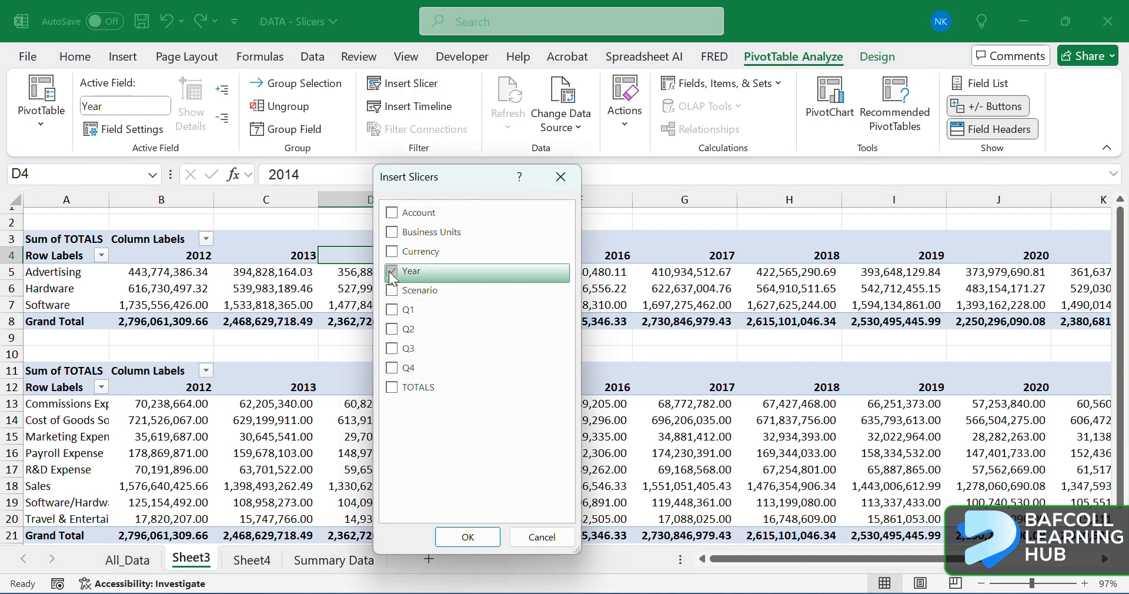
pyautogui.click(468, 537)
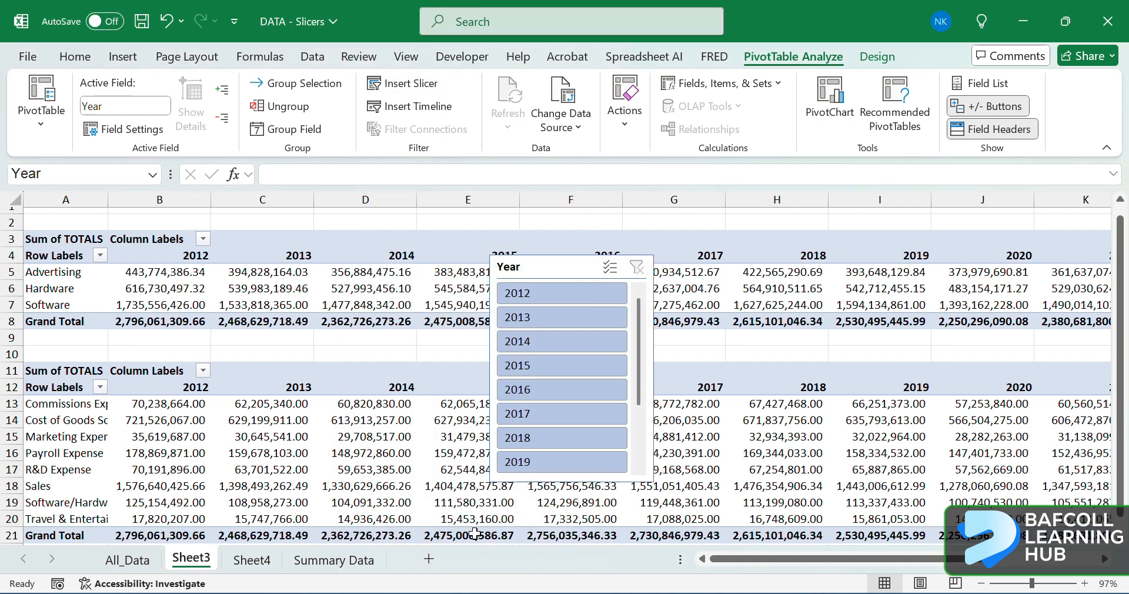
# Step: Try the Year slicer with 2012, with 2014, and with 2012 through 2014 combined, clearing its filter after each combination
pyautogui.click(556, 298)
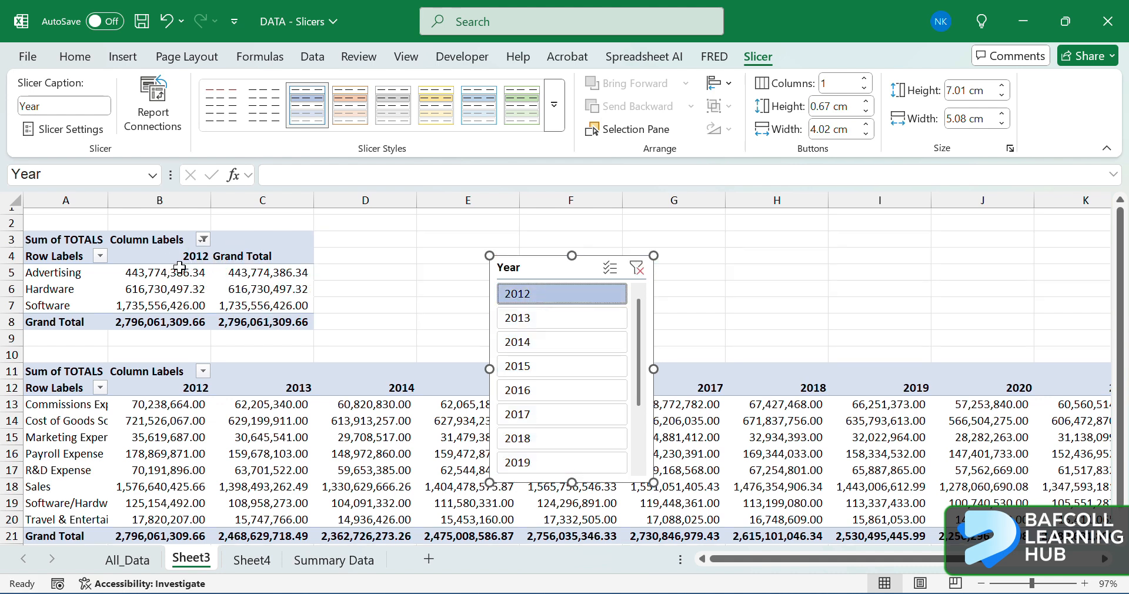
pyautogui.click(541, 334)
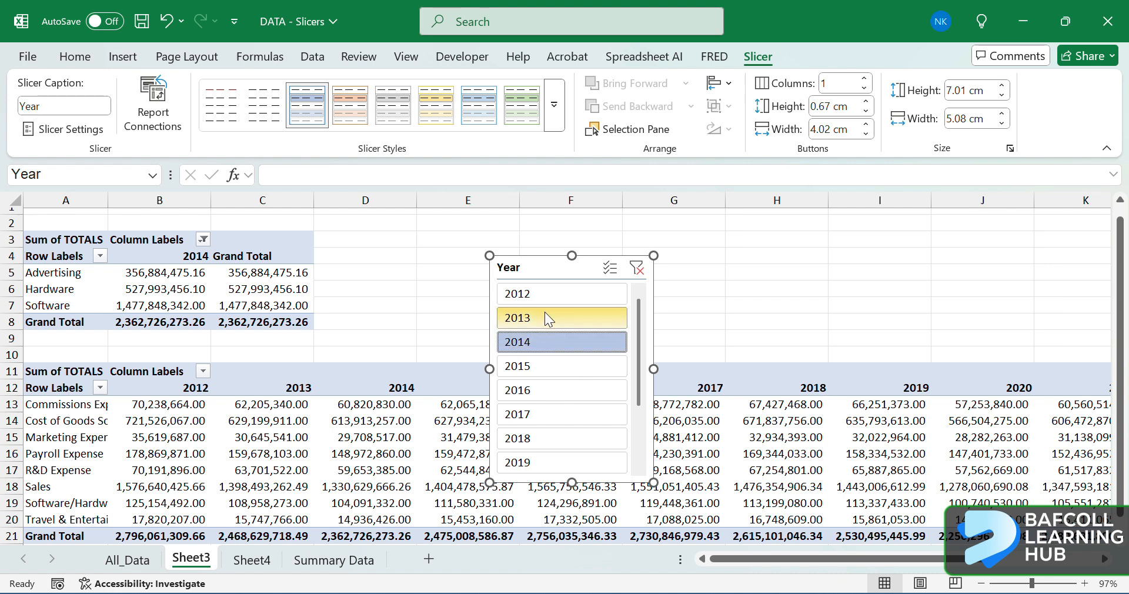
pyautogui.keyDown('ctrl'); pyautogui.click(538, 292); pyautogui.keyUp('ctrl')
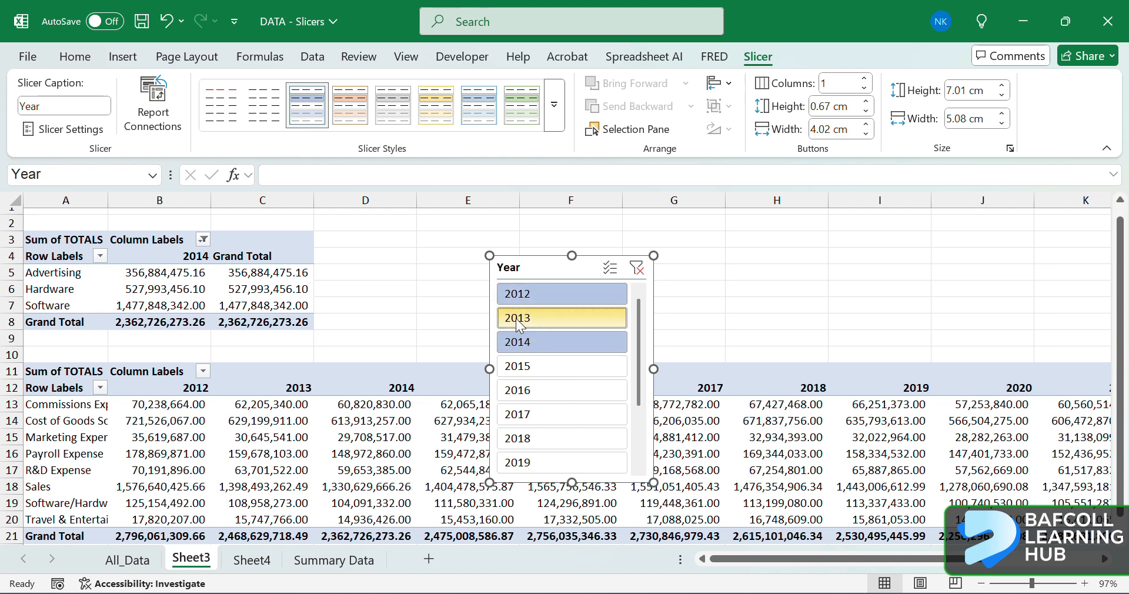
pyautogui.keyDown('ctrl'); pyautogui.click(518, 319); pyautogui.keyUp('ctrl')
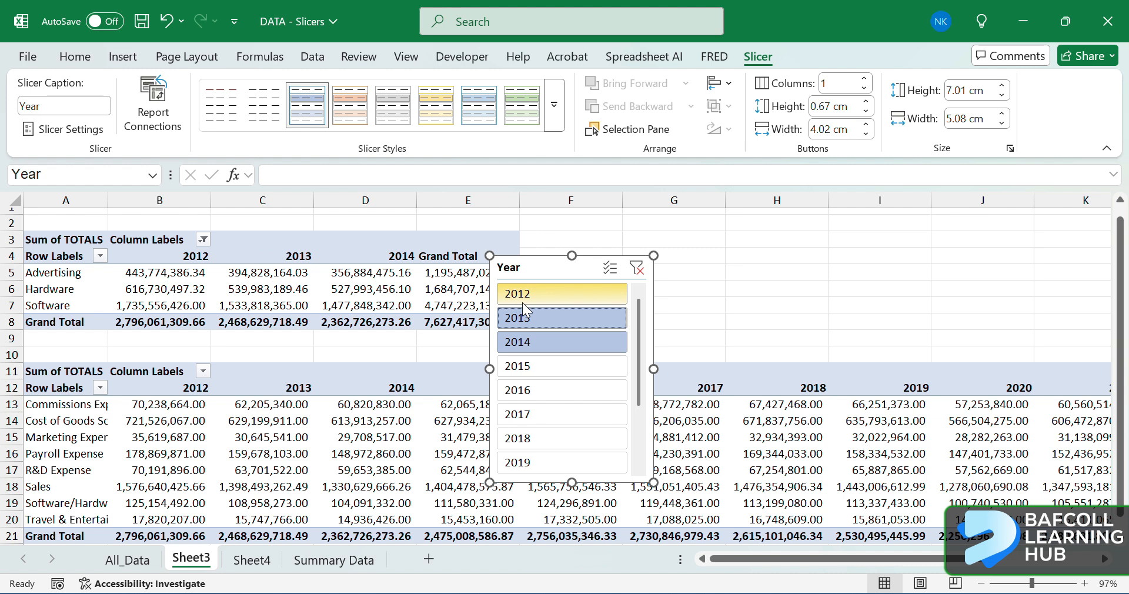
pyautogui.click(637, 268)
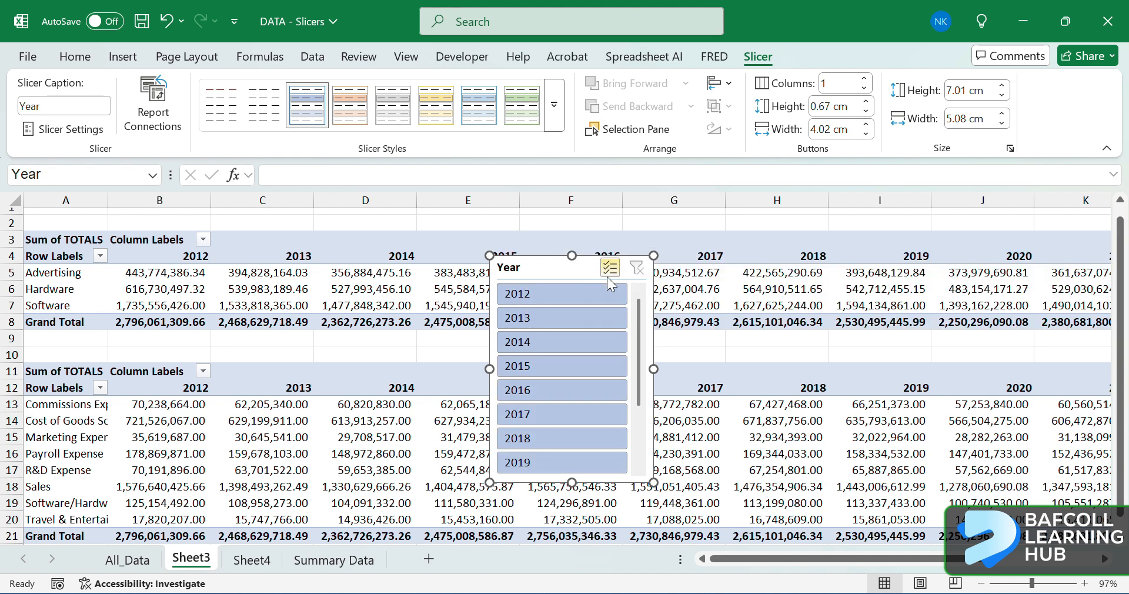
pyautogui.click(578, 293)
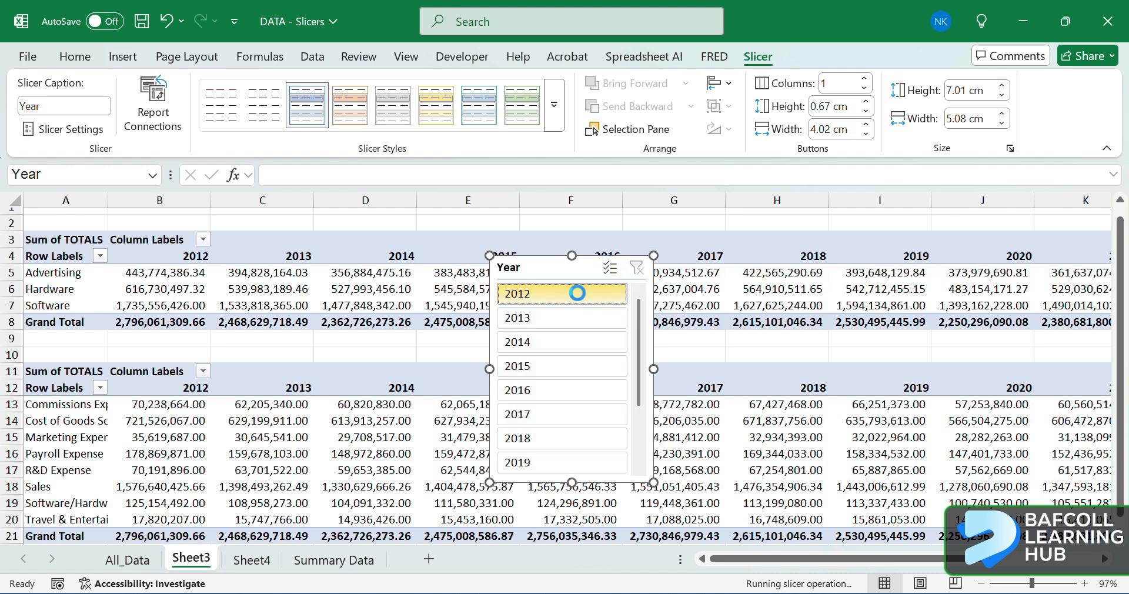
pyautogui.keyDown('ctrl'); pyautogui.click(552, 315); pyautogui.keyUp('ctrl')
pyautogui.keyDown('ctrl'); pyautogui.click(538, 335); pyautogui.keyUp('ctrl')
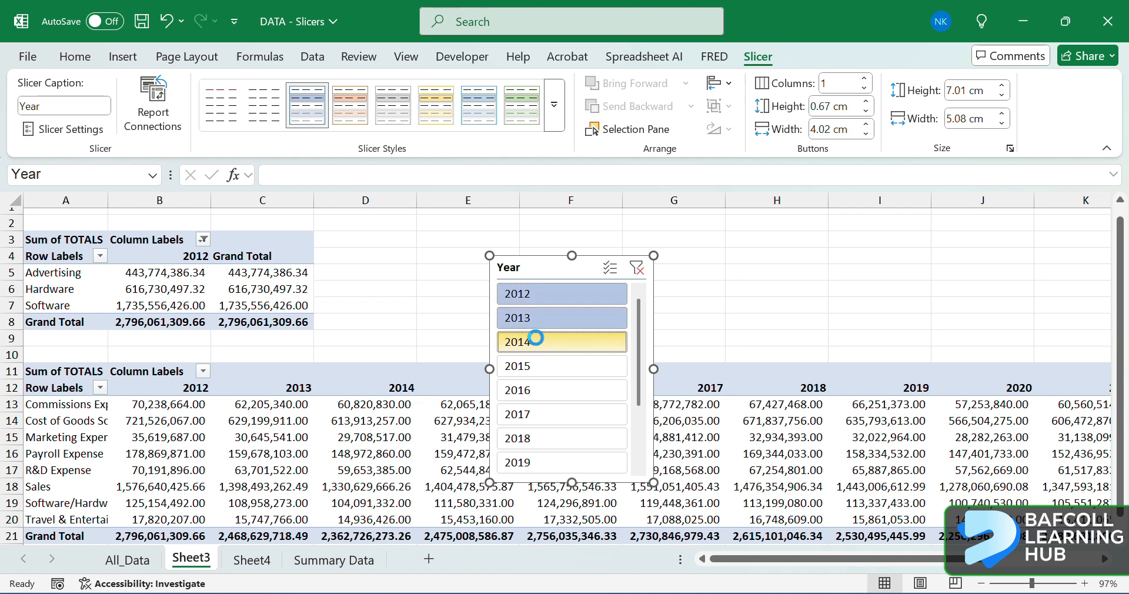
pyautogui.click(636, 270)
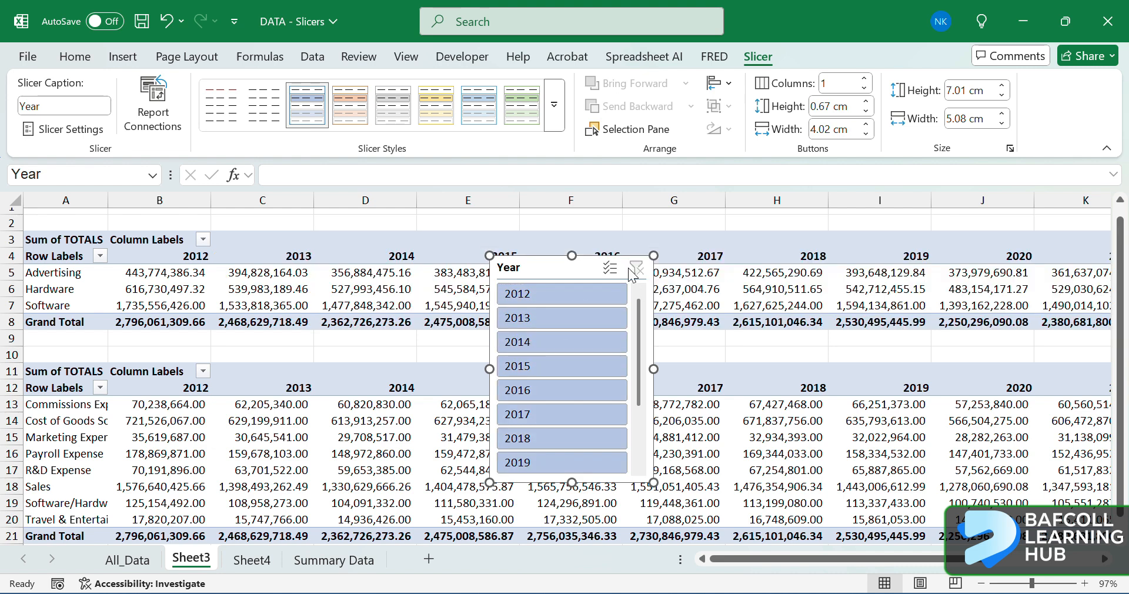
# Step: Connect the Year slicer to PivotTable5 as well as PivotTable3, and move the slicer slightly up and to the right
pyautogui.click(534, 241)
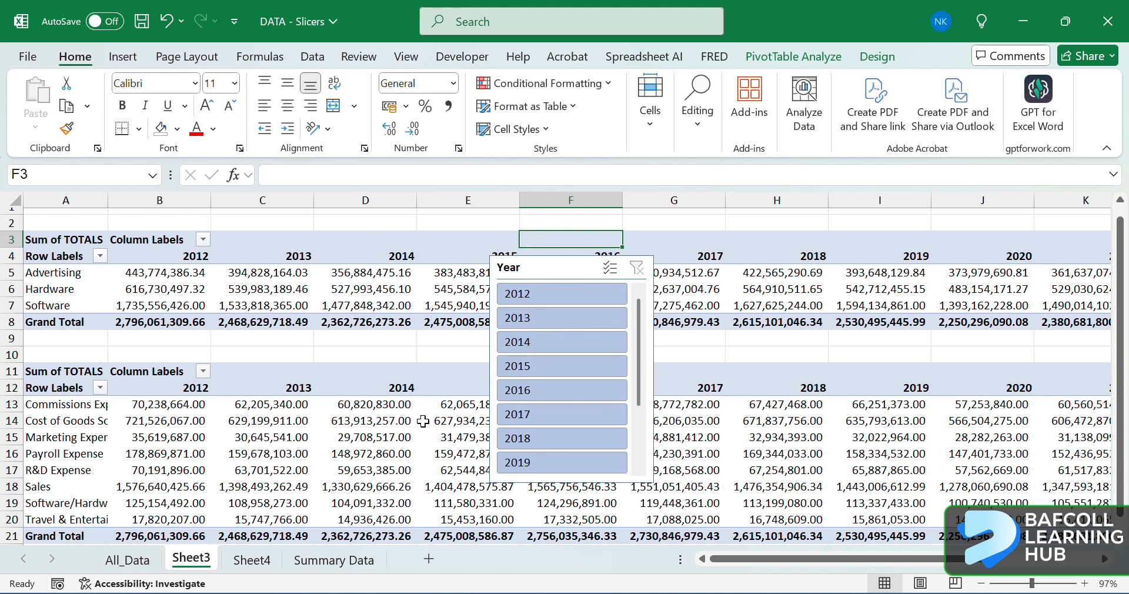
pyautogui.click(385, 245)
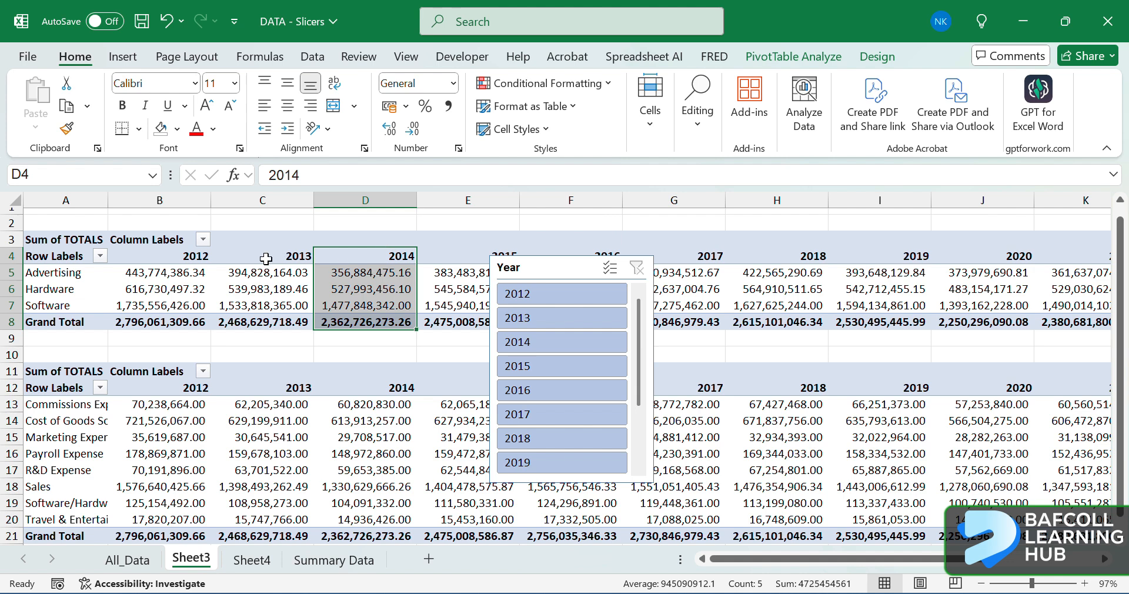
pyautogui.click(466, 31)
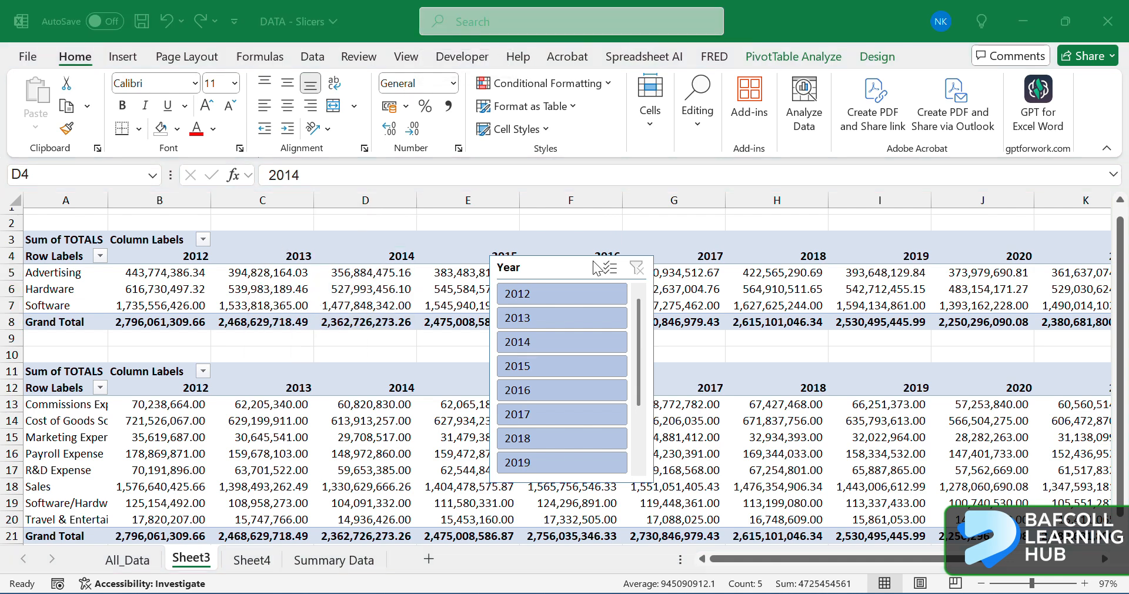
pyautogui.click(531, 265)
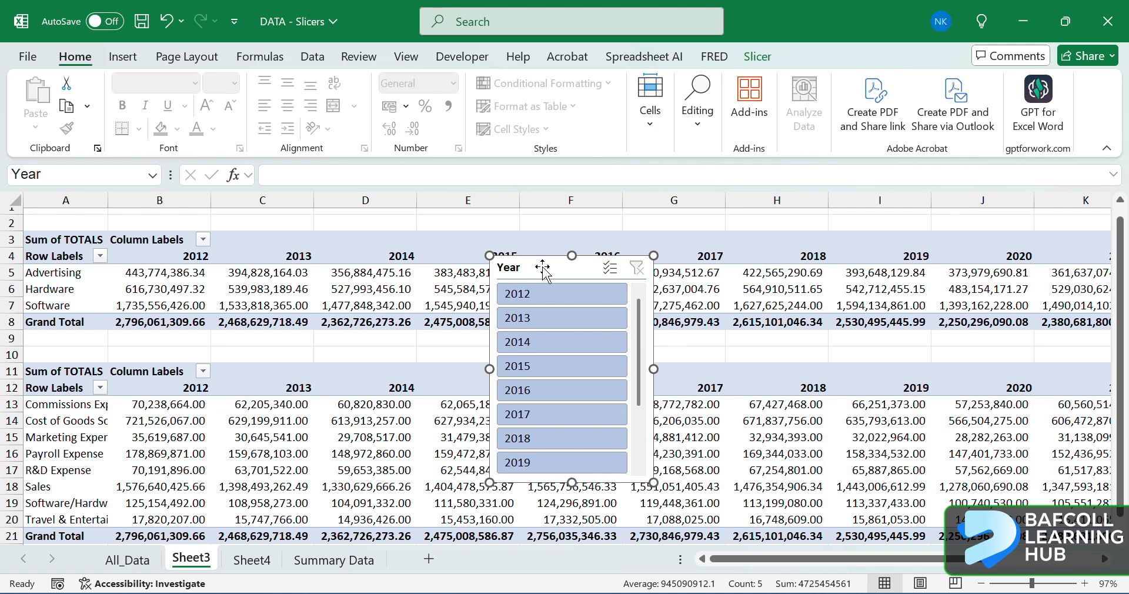
pyautogui.click(756, 56)
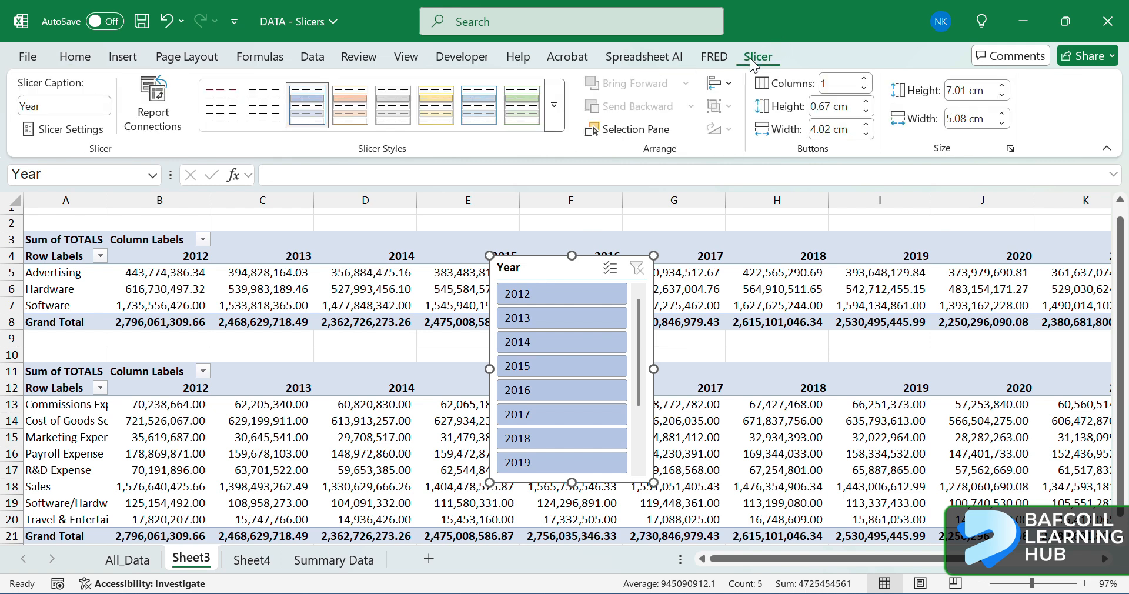
pyautogui.click(159, 110)
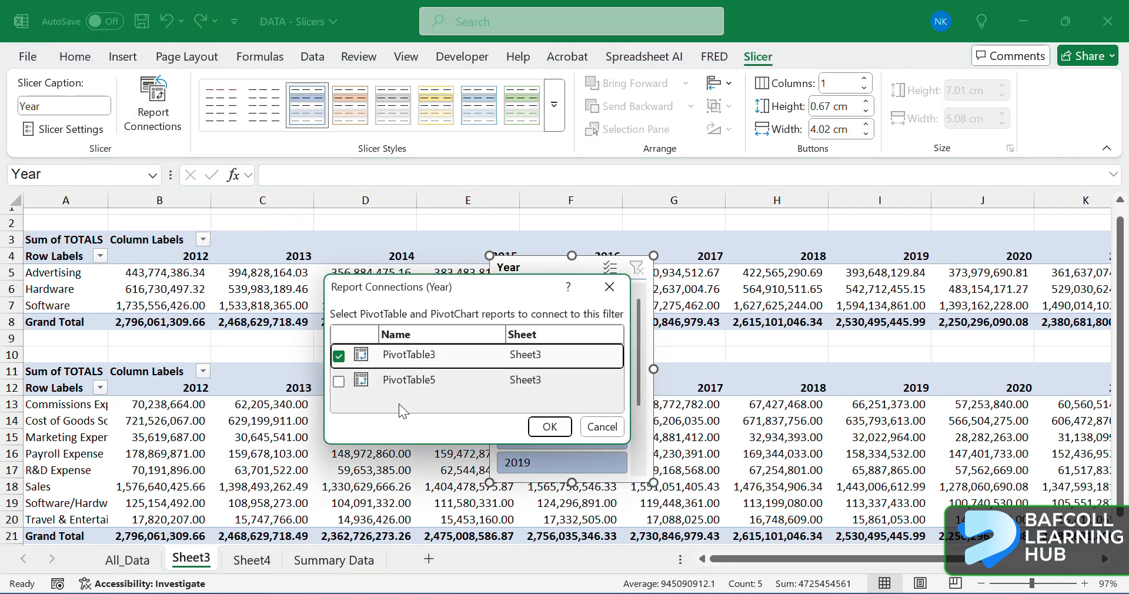
pyautogui.click(339, 381)
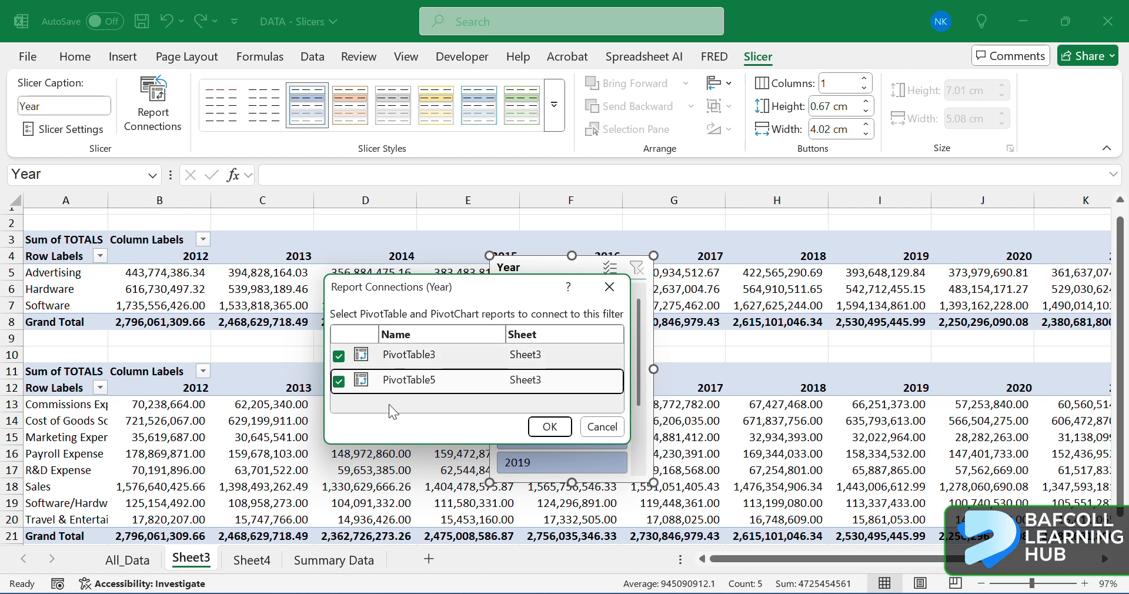
pyautogui.click(549, 427)
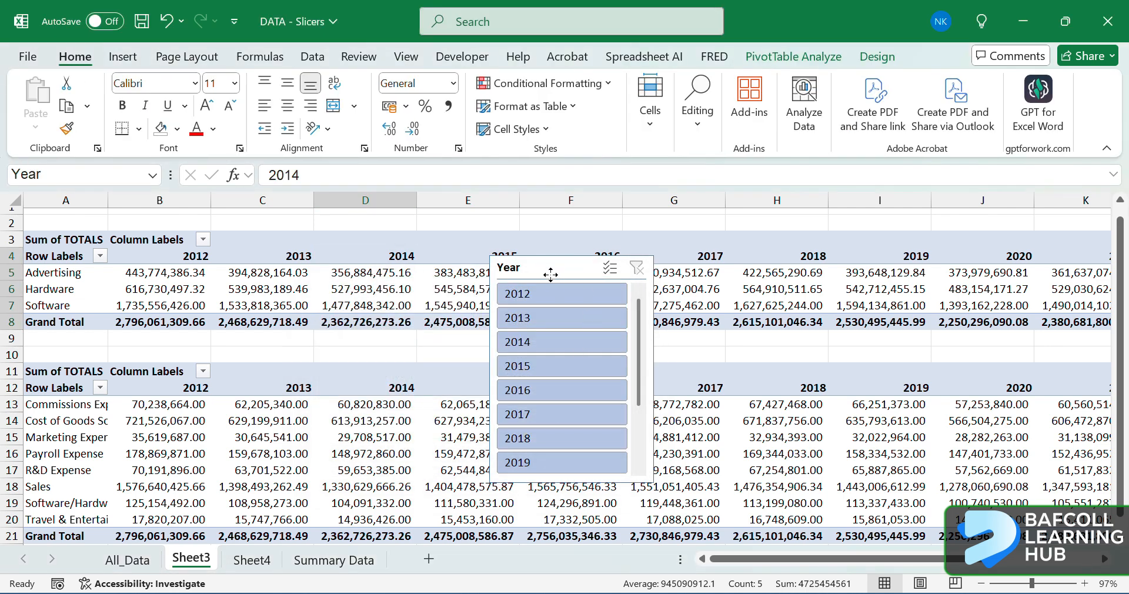
pyautogui.moveTo(551, 274); pyautogui.dragTo(595, 241)
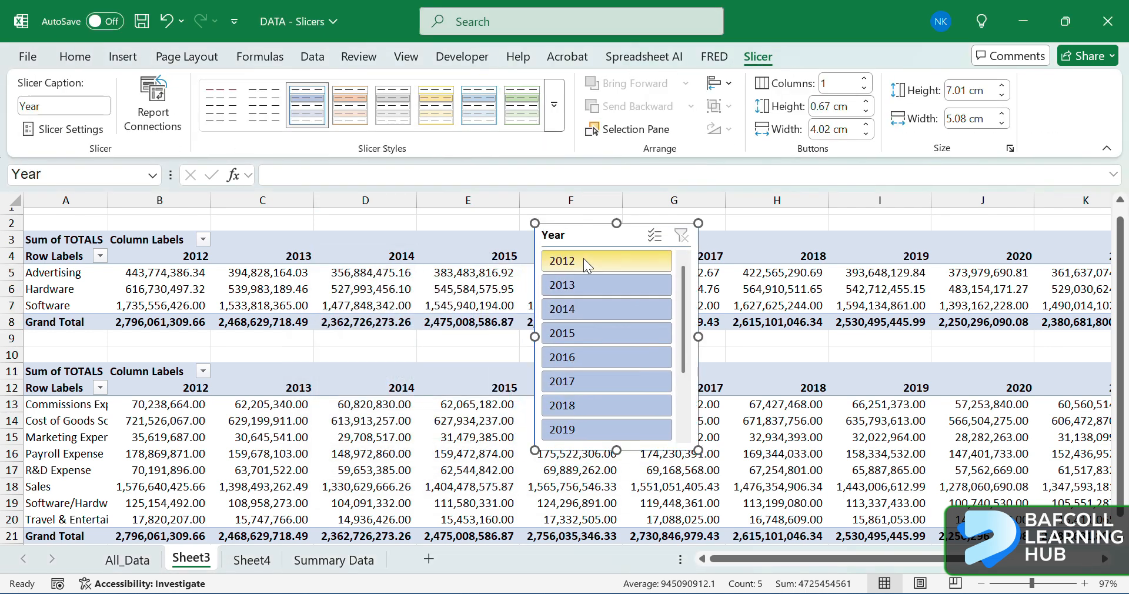
# Step: Filter both PivotTables through the Year slicer by 2012, 2013, 2014, and 2012 through 2014 combined, and clear the filter
pyautogui.click(588, 263)
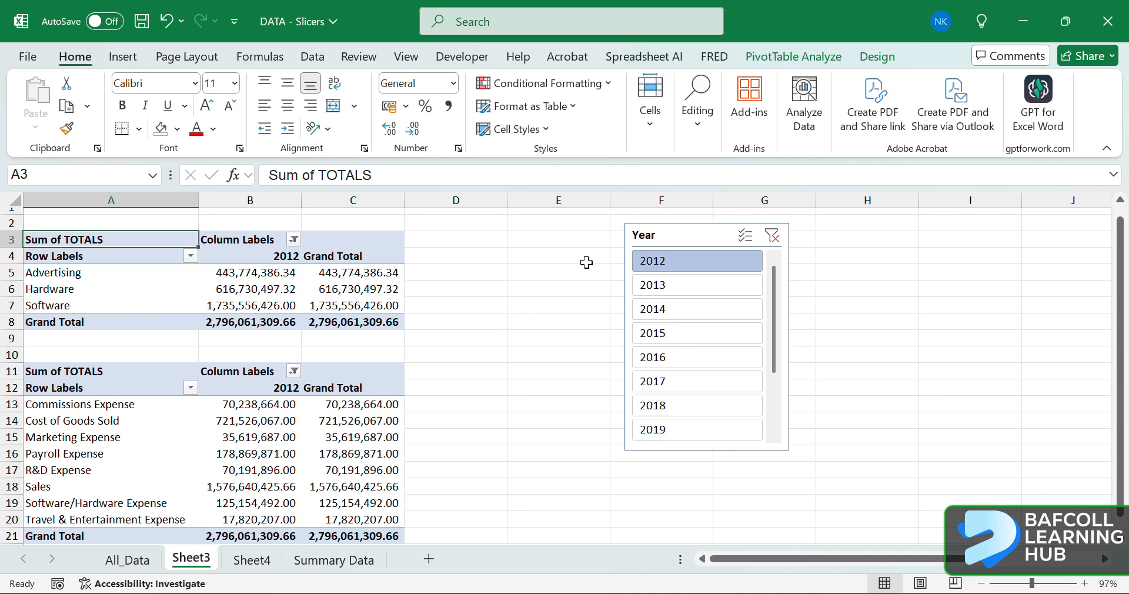
pyautogui.click(681, 289)
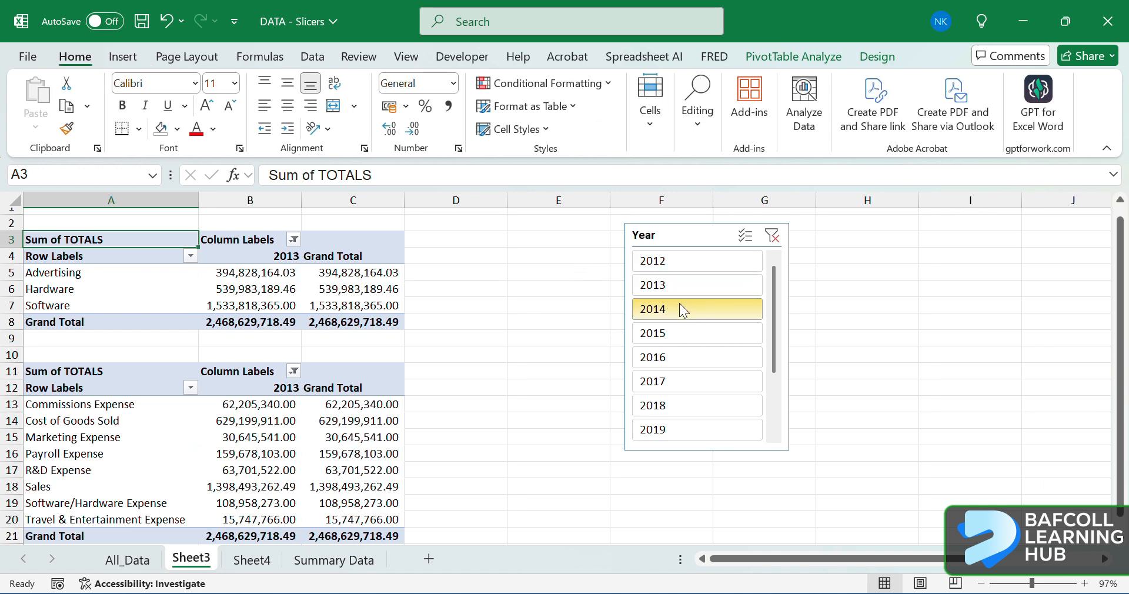
pyautogui.click(679, 302)
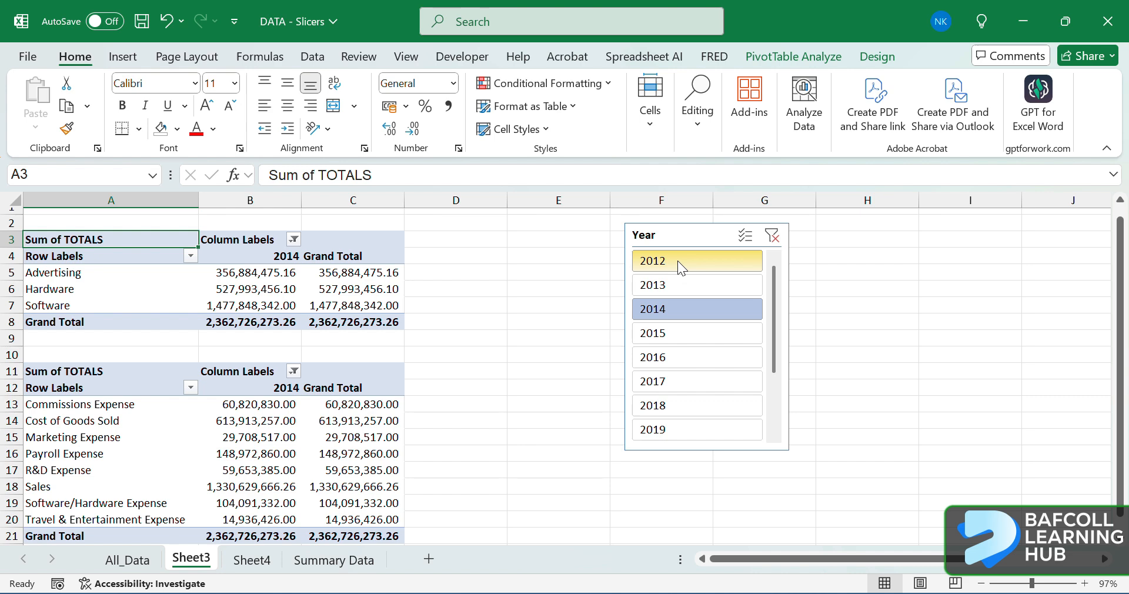
pyautogui.moveTo(677, 262); pyautogui.dragTo(669, 291)
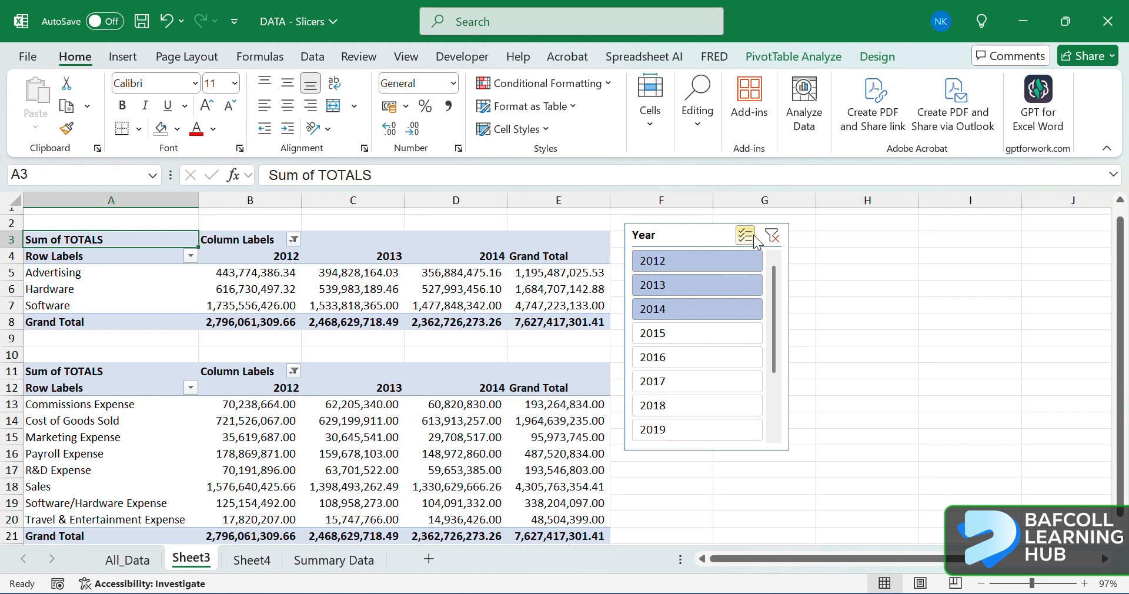
pyautogui.click(773, 237)
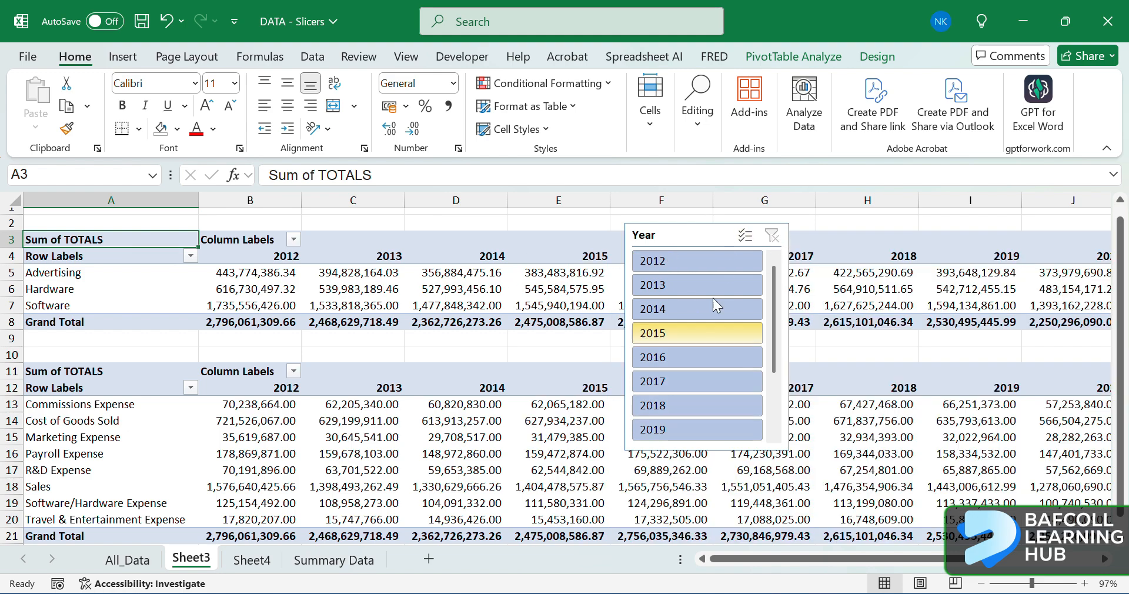
# Step: Insert three blank rows at the top of Sheet3, above the first PivotTable and the Year slicer
pyautogui.scroll(-5, 708, 323)
pyautogui.scroll(5, 708, 323)
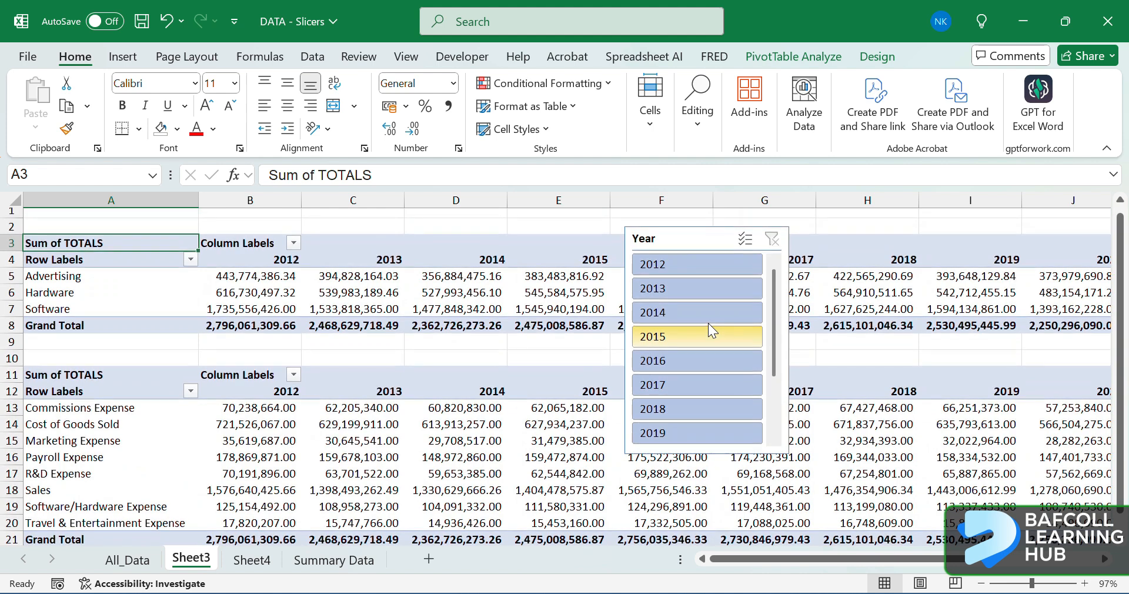
pyautogui.click(718, 454)
pyautogui.click(682, 238)
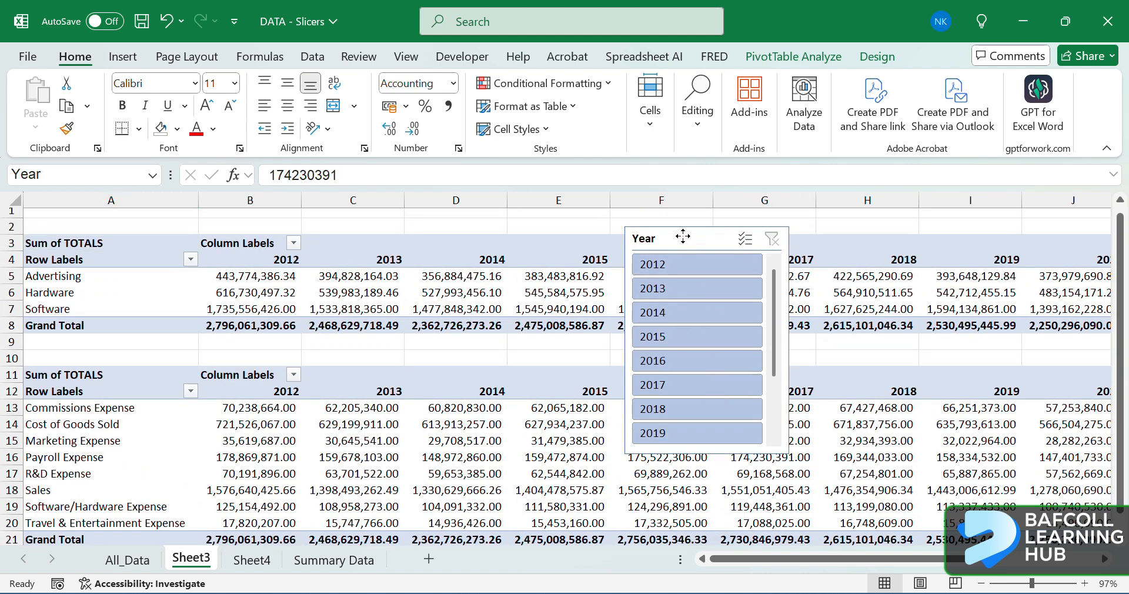
pyautogui.scroll(2, 221, 322)
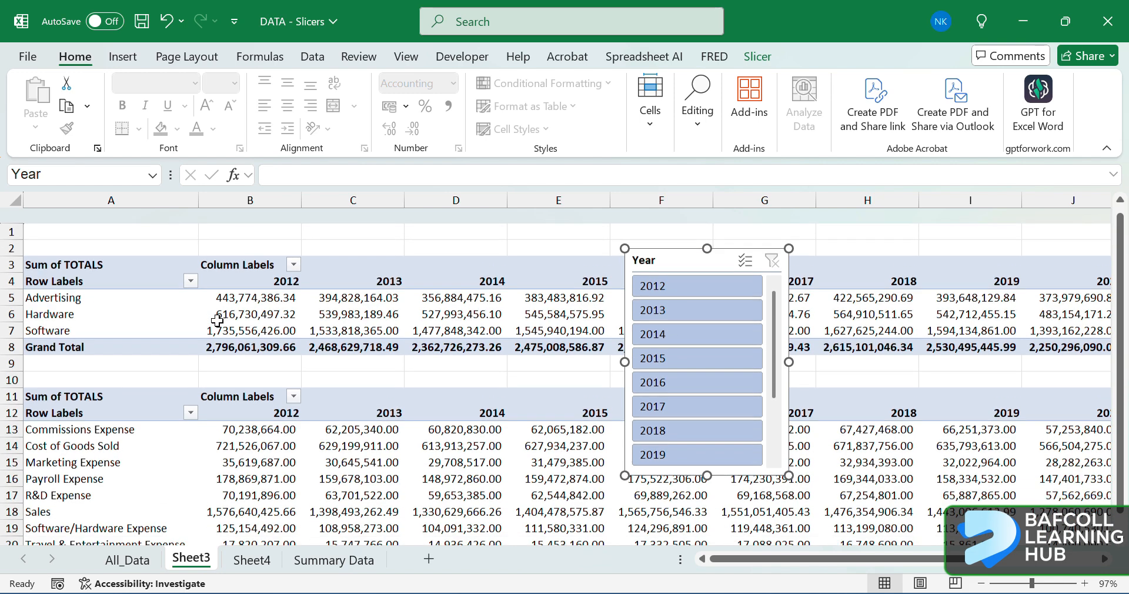
pyautogui.click(7, 233)
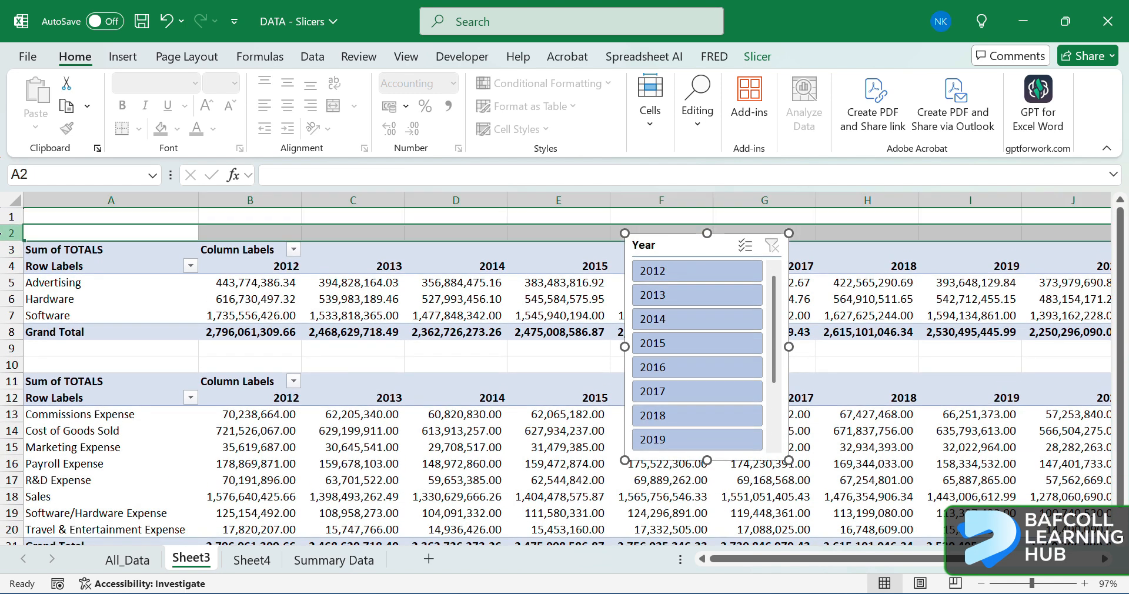
pyautogui.click(7, 217)
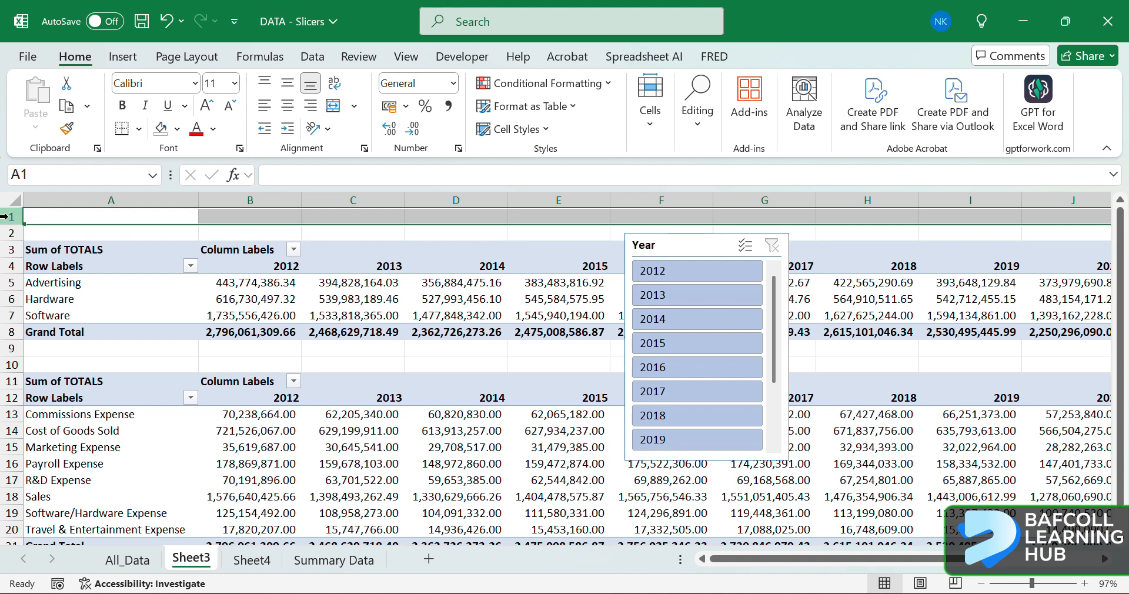
pyautogui.hotkey('ctrl', 'shift', '+')
pyautogui.hotkey('ctrl', 'shift', '+')
pyautogui.hotkey('ctrl', 'shift', '+')
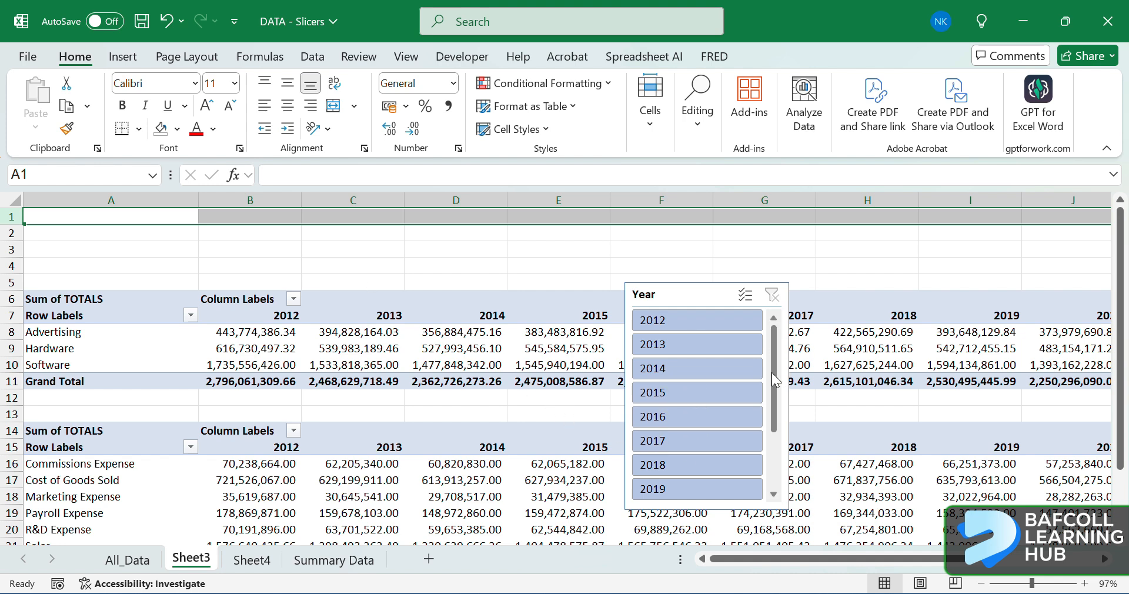
# Step: Try descending item sorting in the Year slicer's settings, and return it to Ascending (Smallest to Largest)
pyautogui.moveTo(771, 373); pyautogui.dragTo(781, 471)
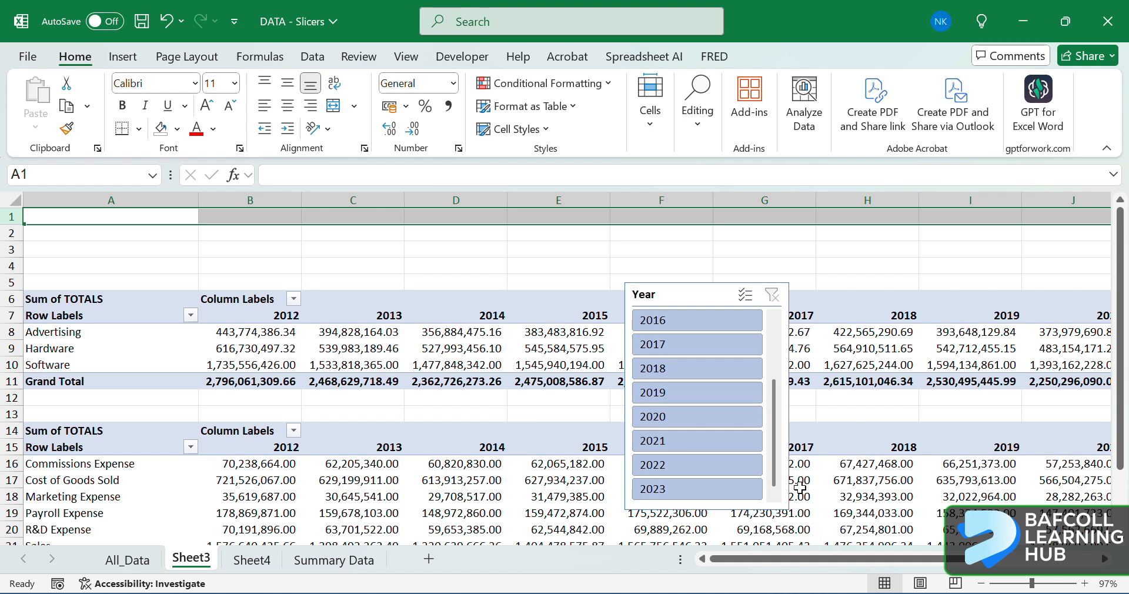
pyautogui.click(705, 289)
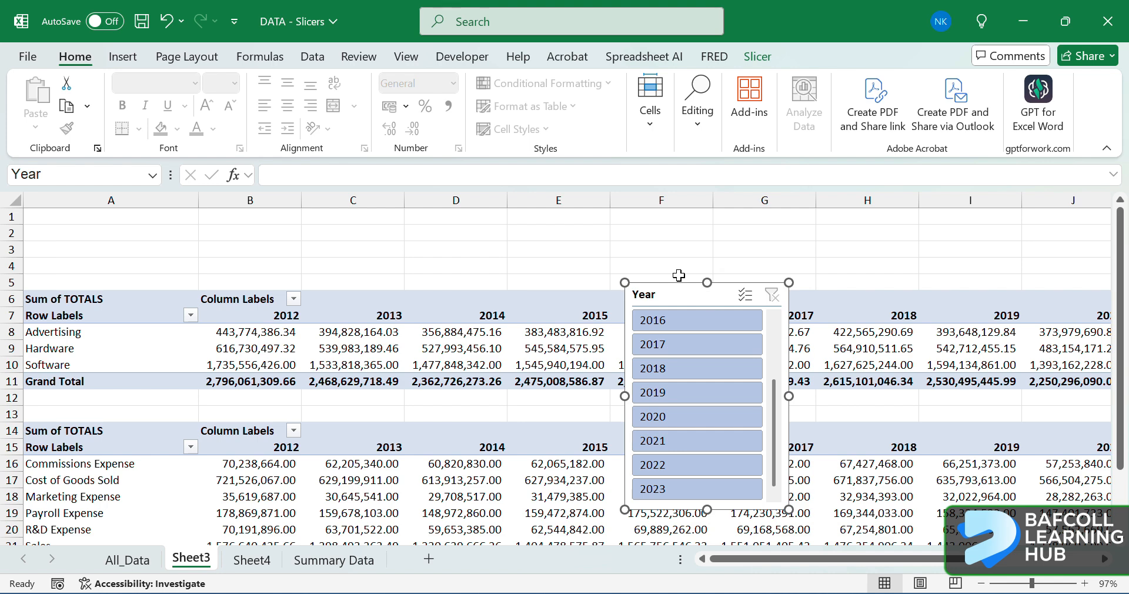
pyautogui.click(760, 61)
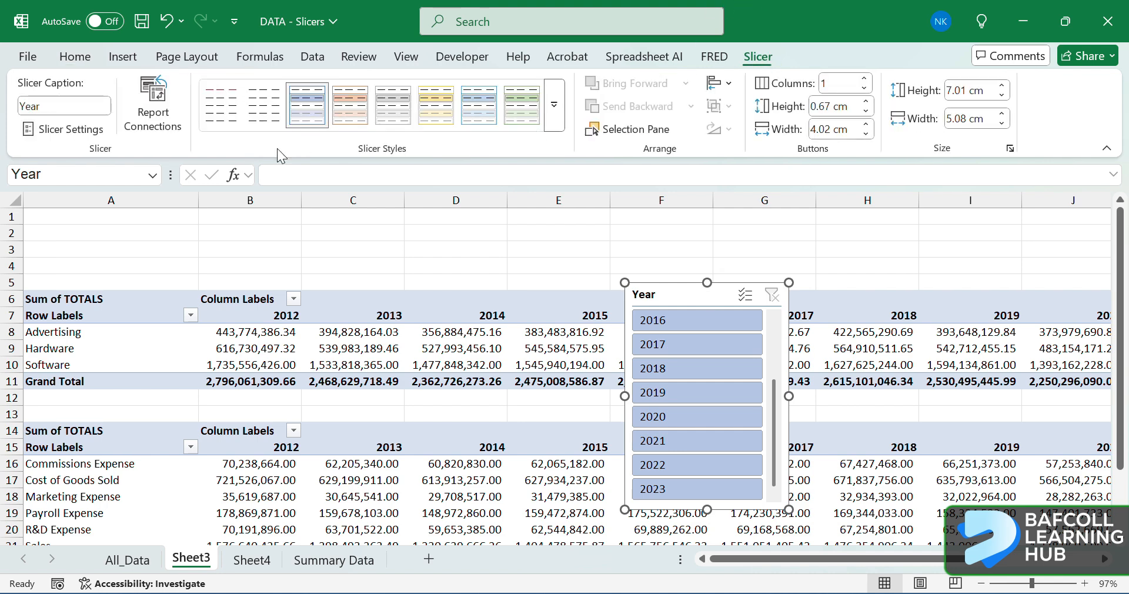
pyautogui.click(66, 132)
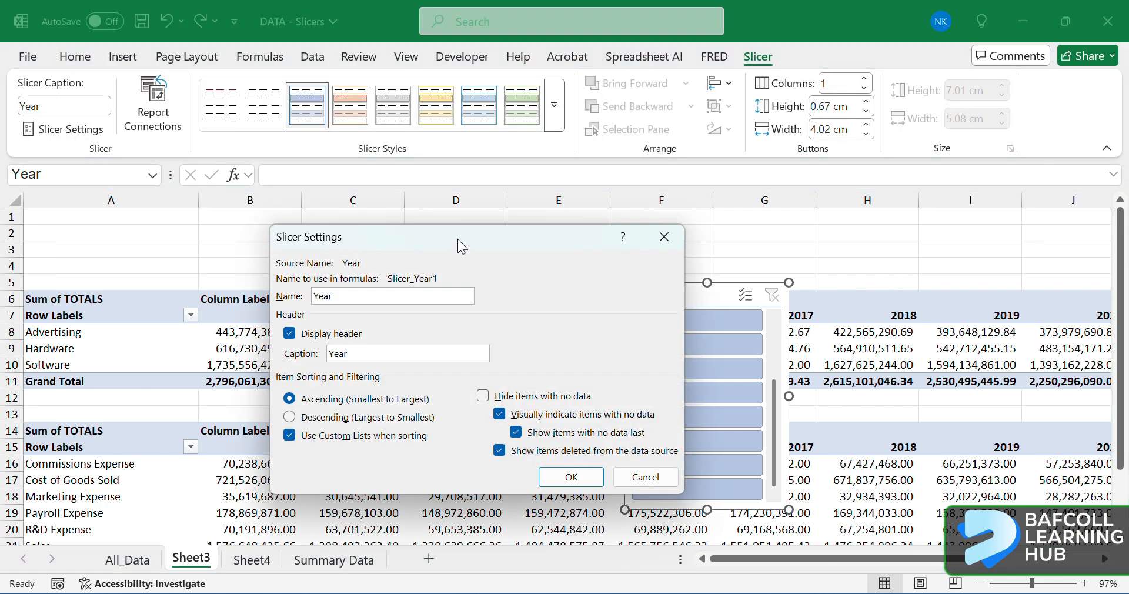
pyautogui.moveTo(454, 235); pyautogui.dragTo(421, 179)
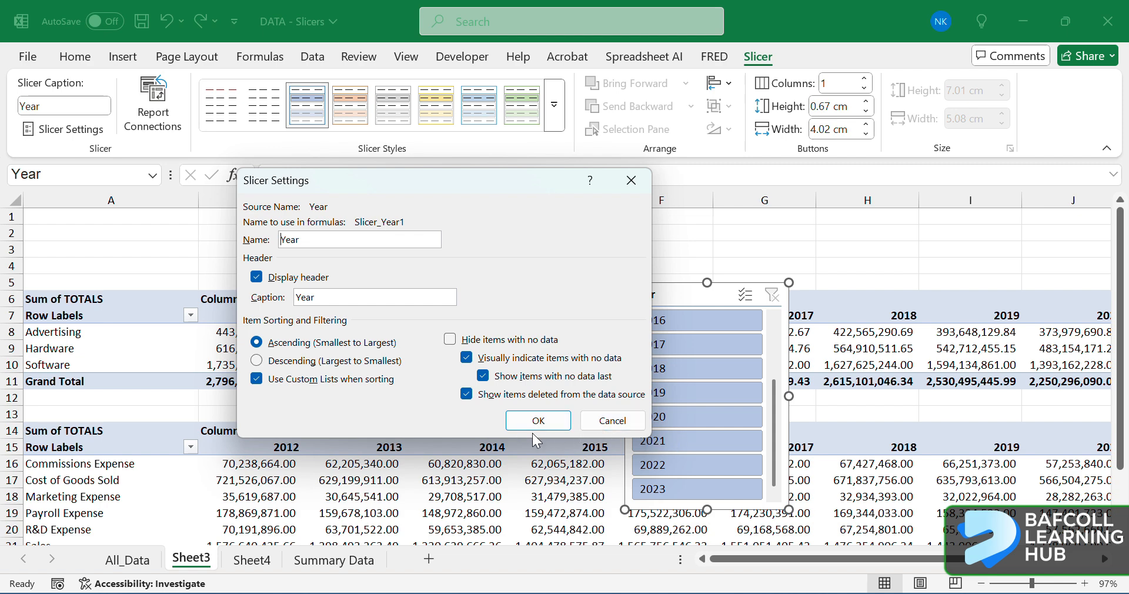
pyautogui.click(256, 360)
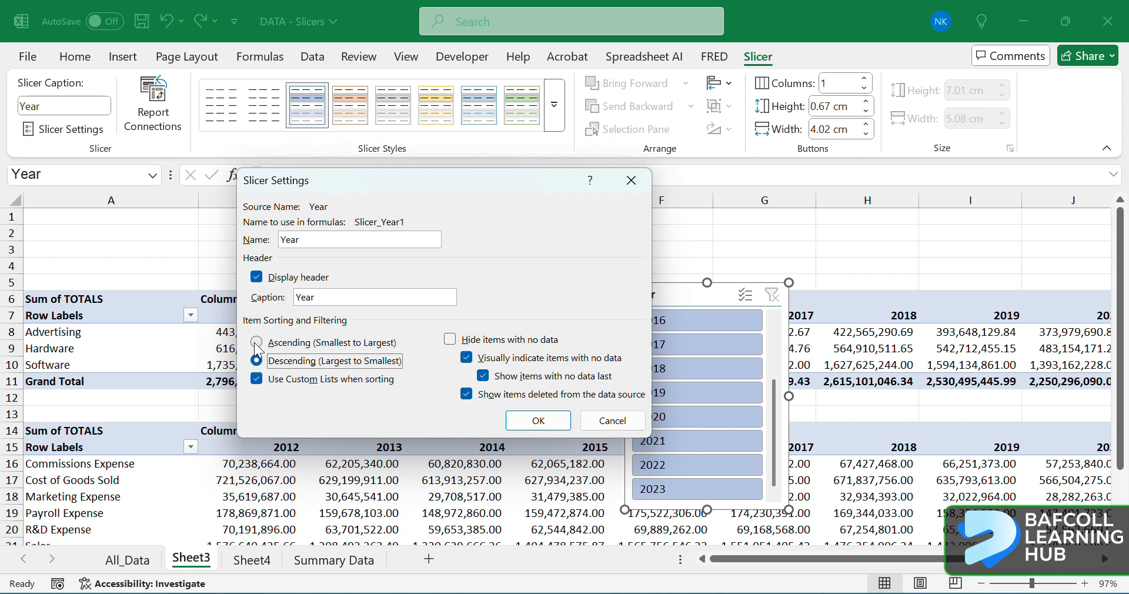
pyautogui.click(256, 343)
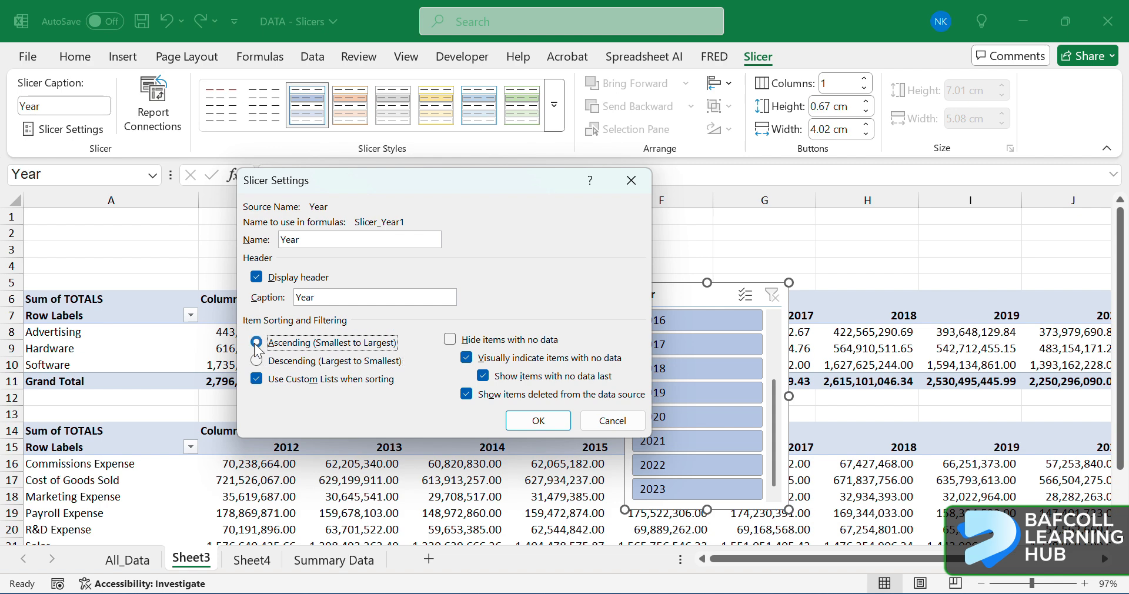
pyautogui.click(545, 422)
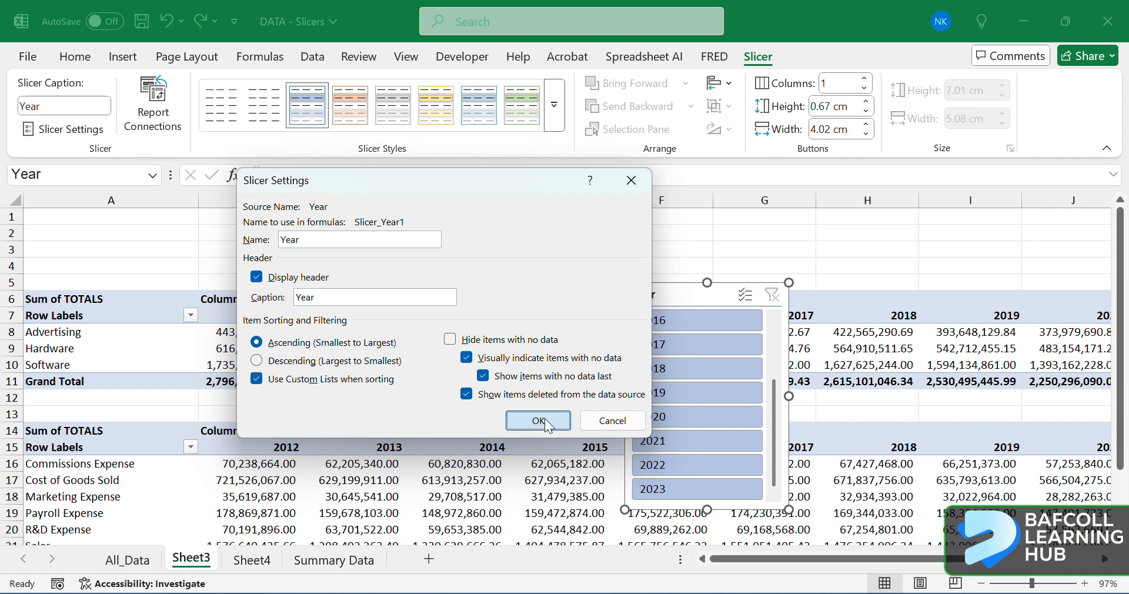
# Step: Move the Year slicer up and left to start at row 2 in column D, and widen it to about 5.45 cm
pyautogui.moveTo(664, 295); pyautogui.dragTo(480, 236)
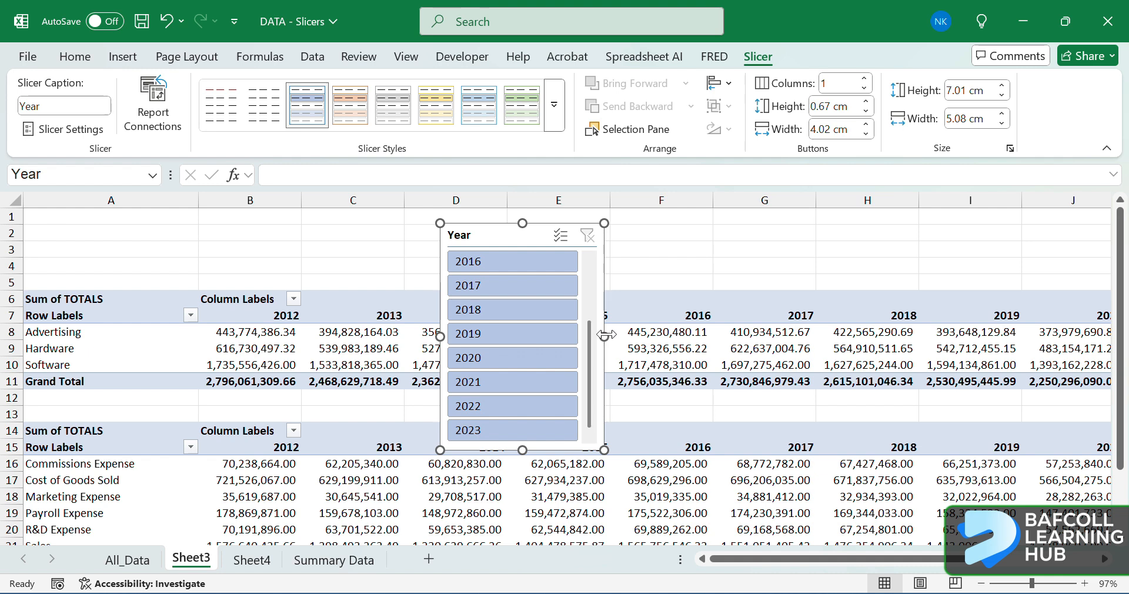
pyautogui.moveTo(604, 335)
pyautogui.mouseDown()
pyautogui.moveTo(1017, 359)
pyautogui.moveTo(624, 335)
pyautogui.mouseUp()
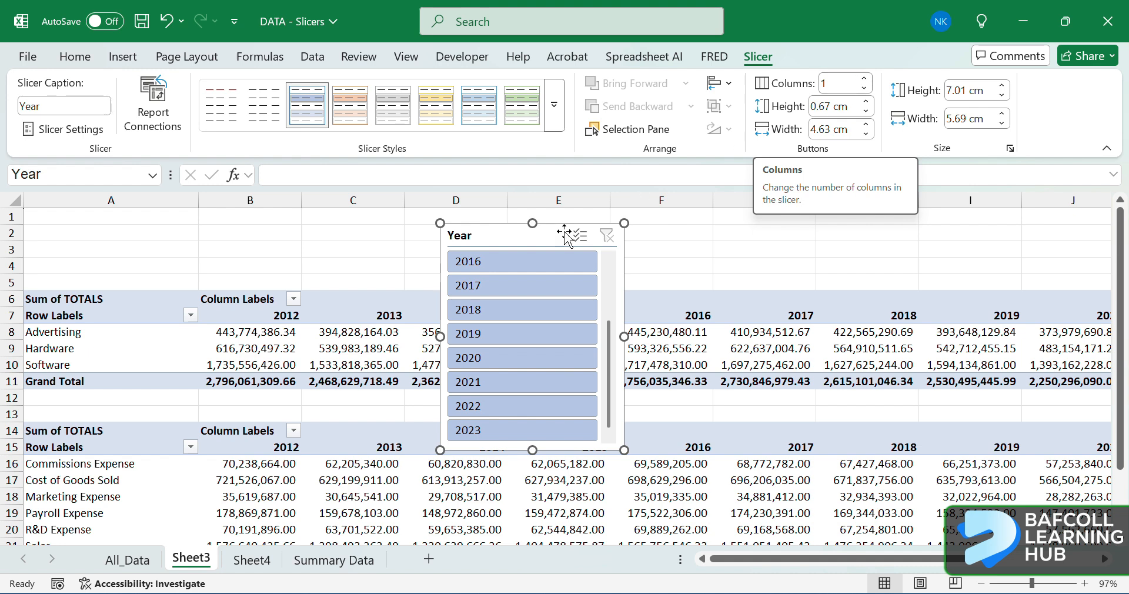
pyautogui.moveTo(624, 337)
pyautogui.mouseDown()
pyautogui.moveTo(653, 337)
pyautogui.moveTo(608, 336)
pyautogui.mouseUp()
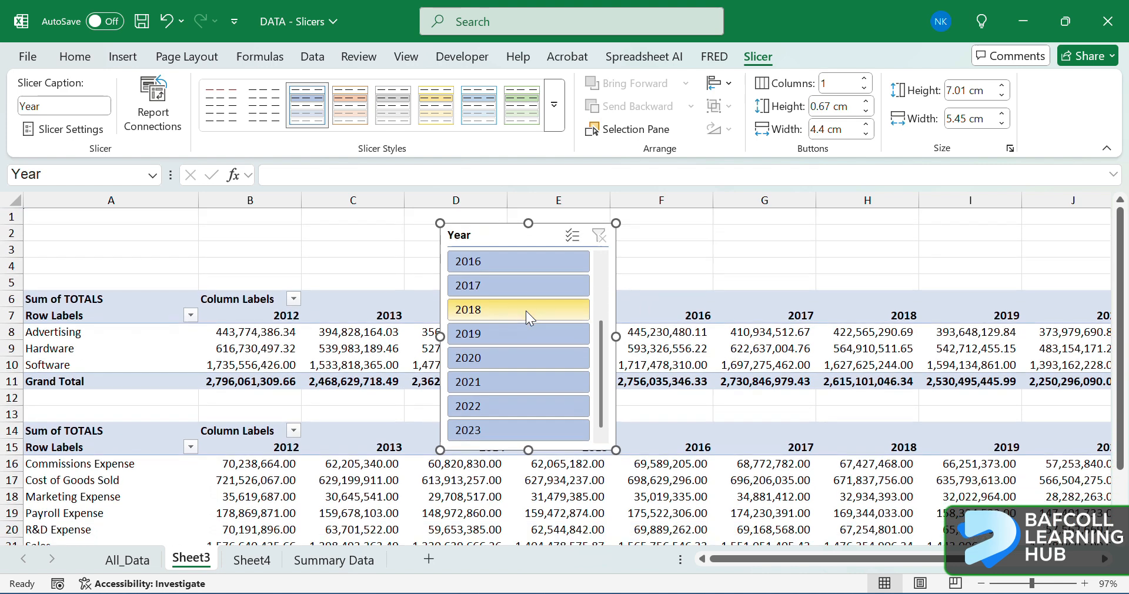
# Step: Arrange the Year slicer's buttons in 12 columns
pyautogui.click(864, 78)
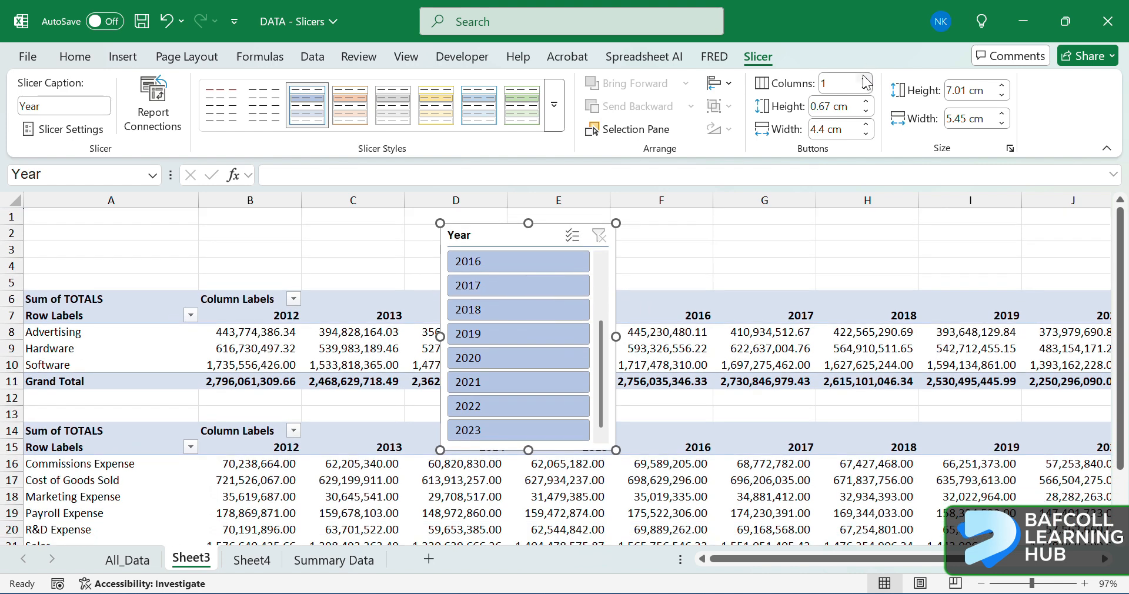
pyautogui.click(844, 84)
pyautogui.write('12')
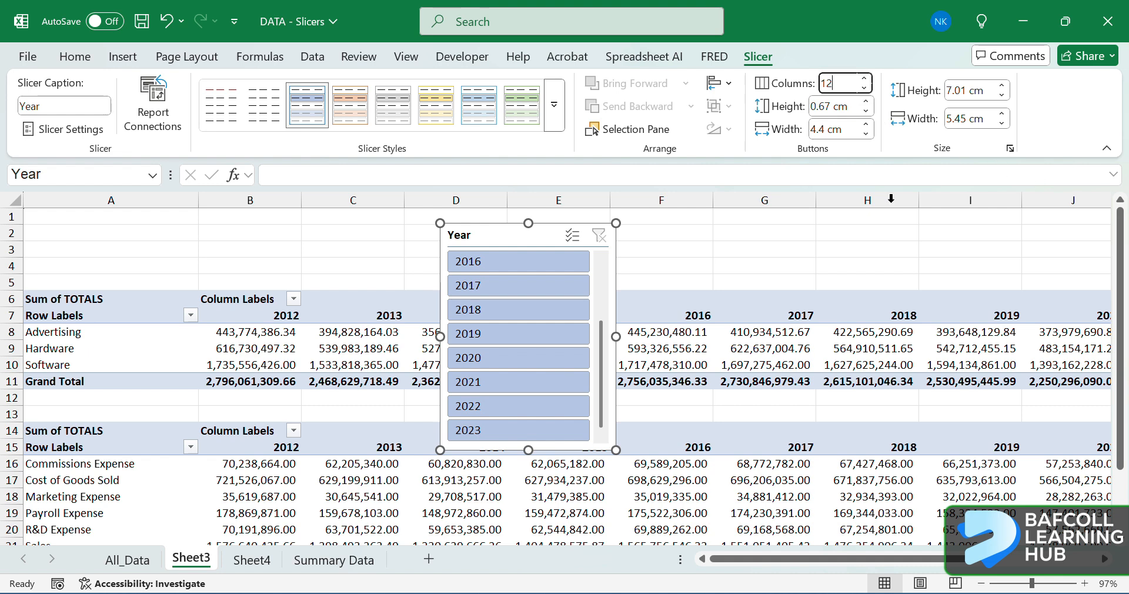
pyautogui.click(906, 232)
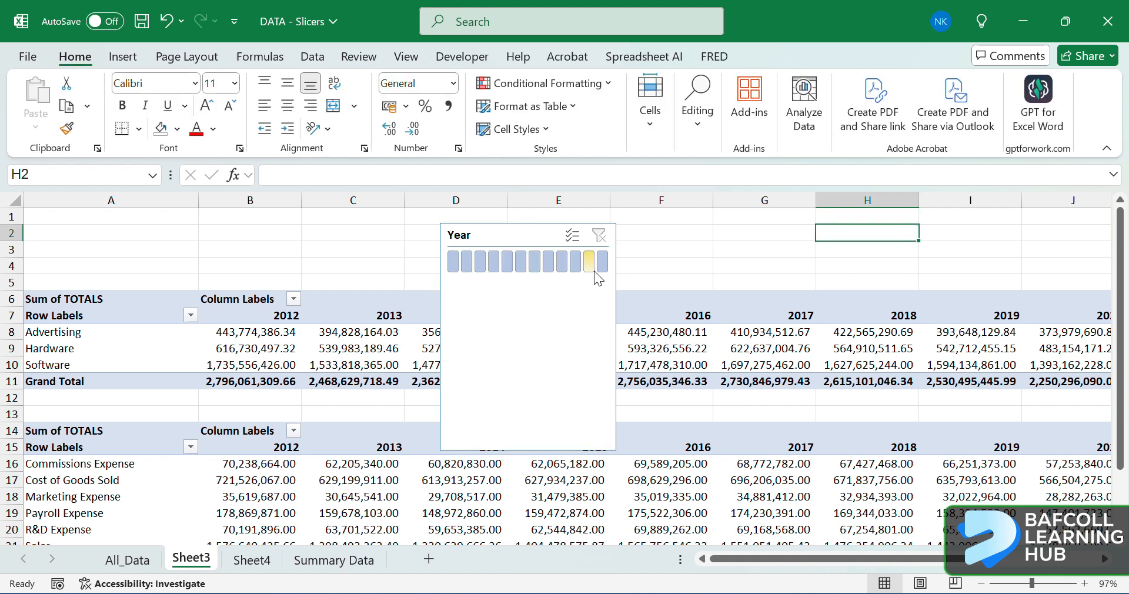
# Step: Resize the Year slicer to about 2.22 cm high and 25.62 cm wide, and place it above the first PivotTable, starting at column B
pyautogui.click(611, 329)
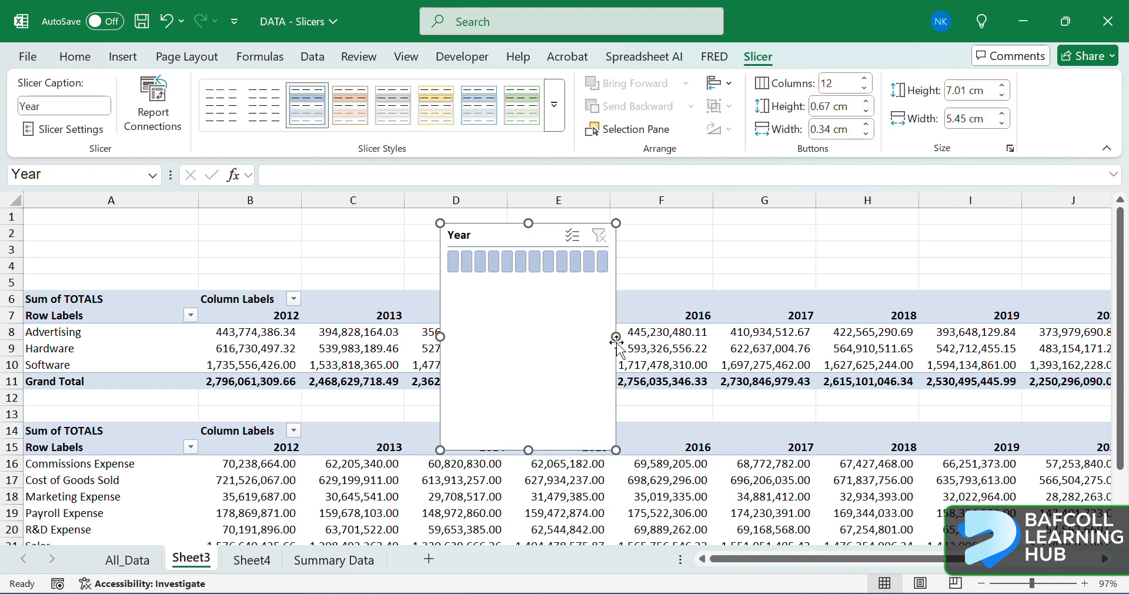
pyautogui.moveTo(616, 336); pyautogui.dragTo(894, 306)
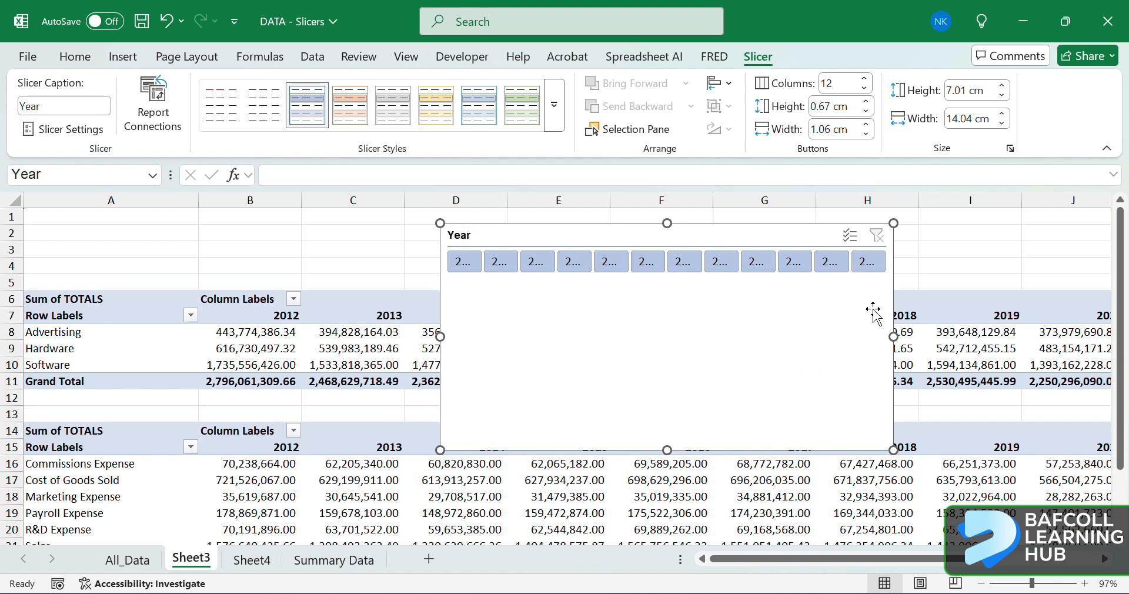
pyautogui.moveTo(666, 450); pyautogui.dragTo(661, 296)
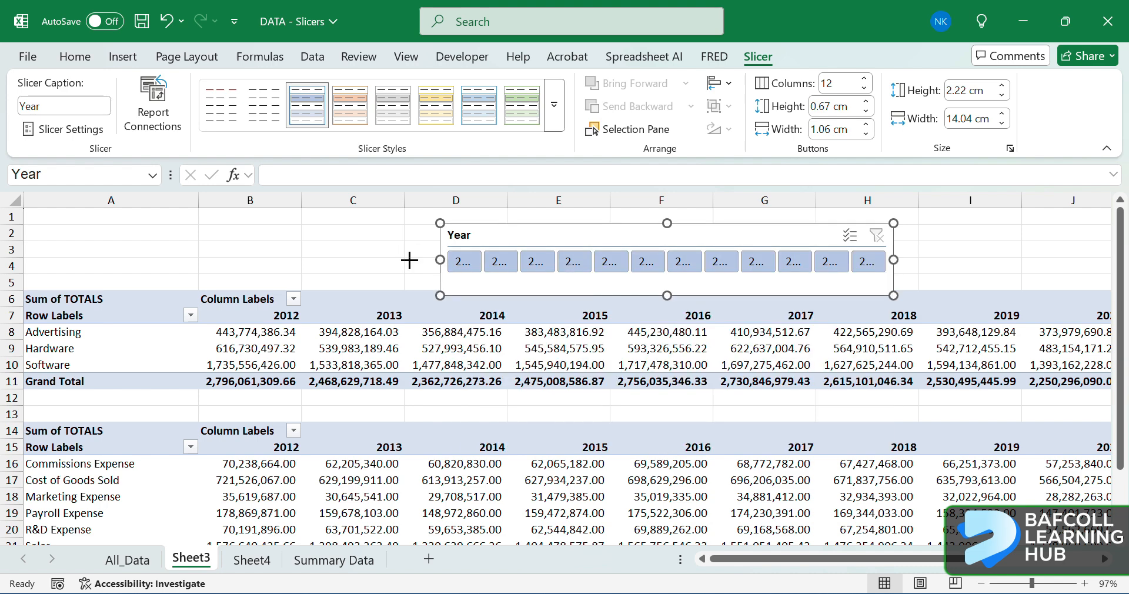
pyautogui.moveTo(409, 260); pyautogui.dragTo(66, 259)
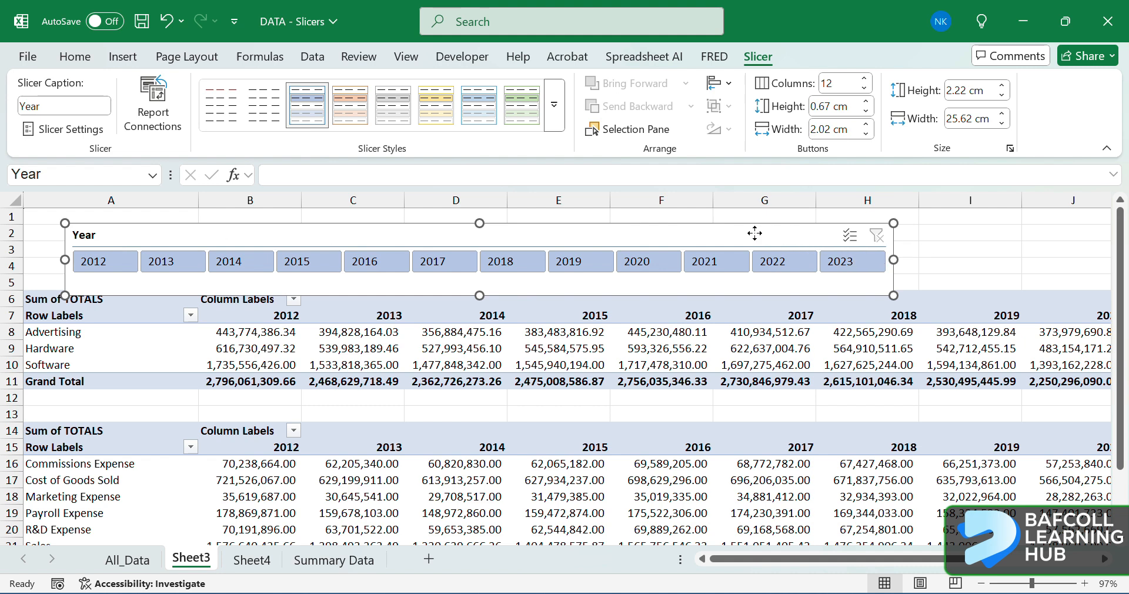
pyautogui.moveTo(755, 233); pyautogui.dragTo(885, 226)
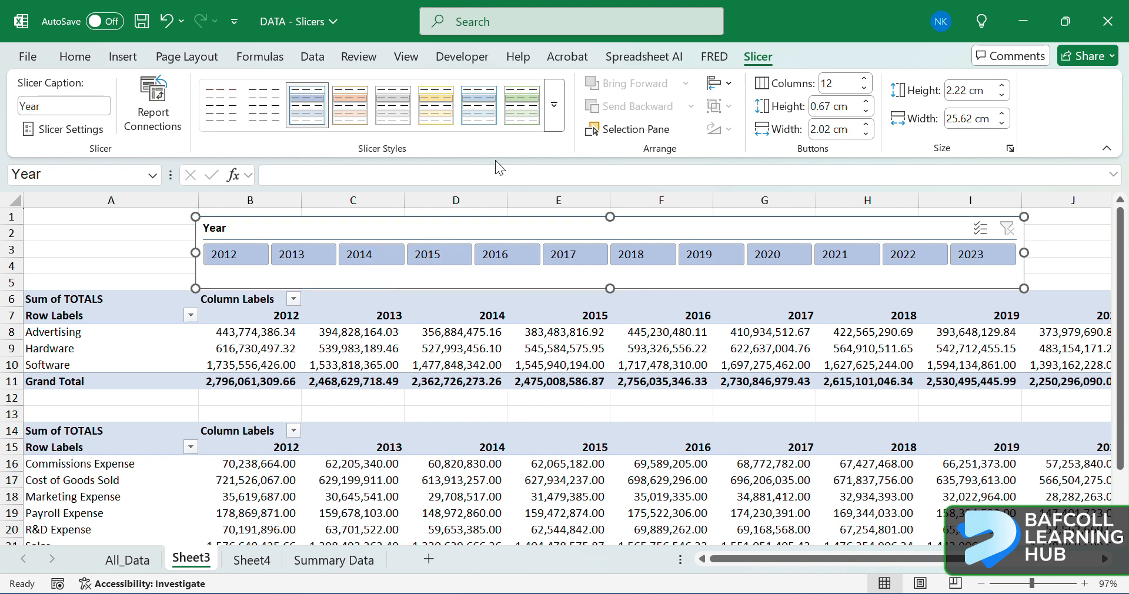
# Step: Try the light green and light blue slicer styles on the Year slicer, and apply the light grey style
pyautogui.click(554, 106)
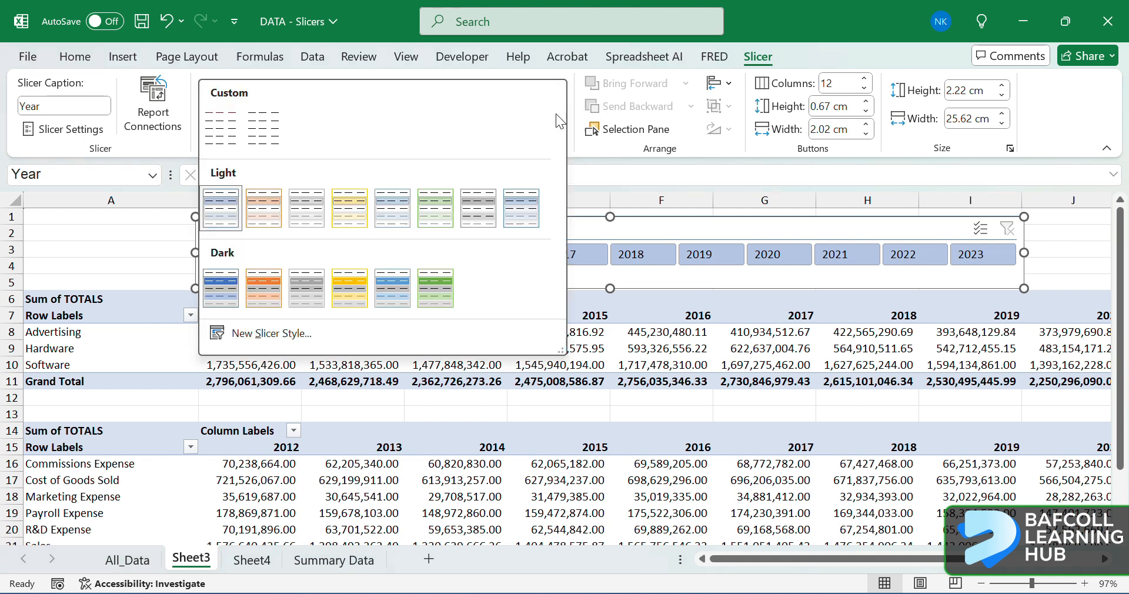
pyautogui.click(272, 203)
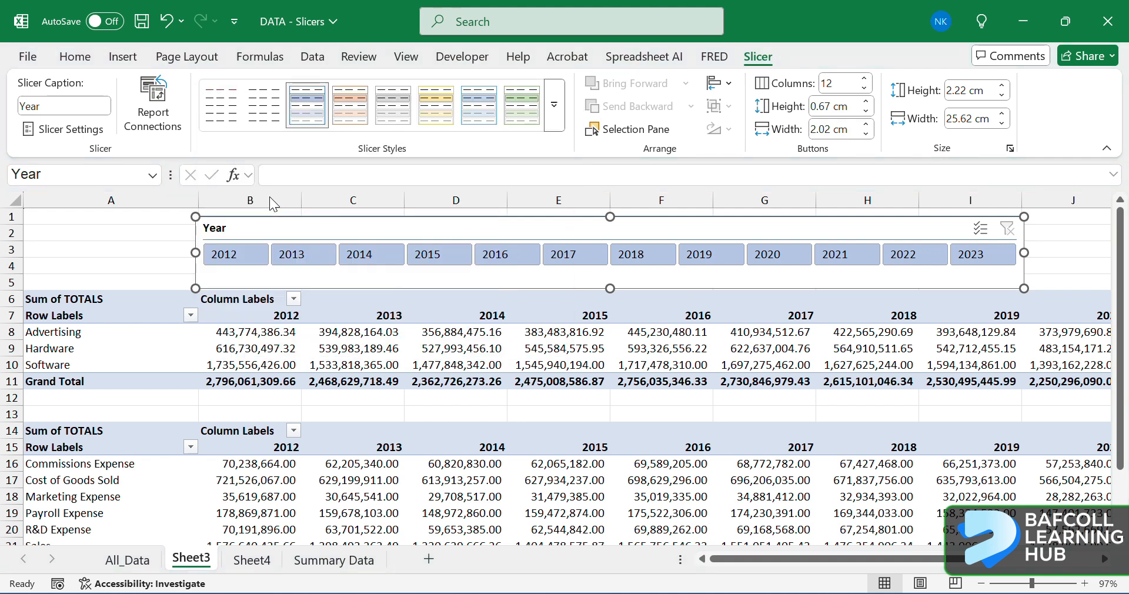
pyautogui.click(520, 106)
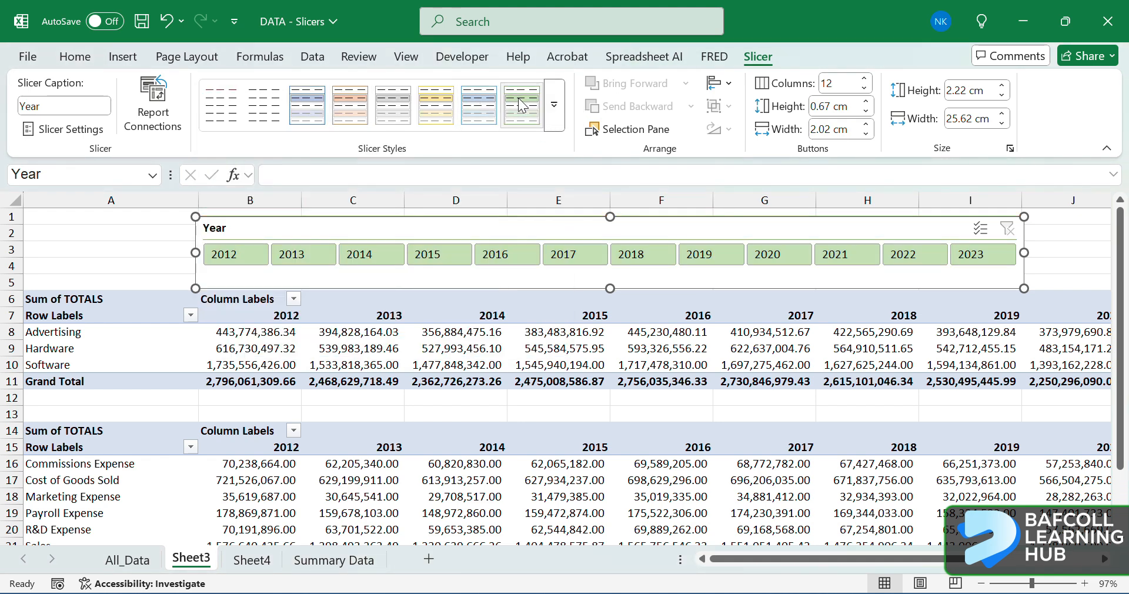
pyautogui.click(471, 110)
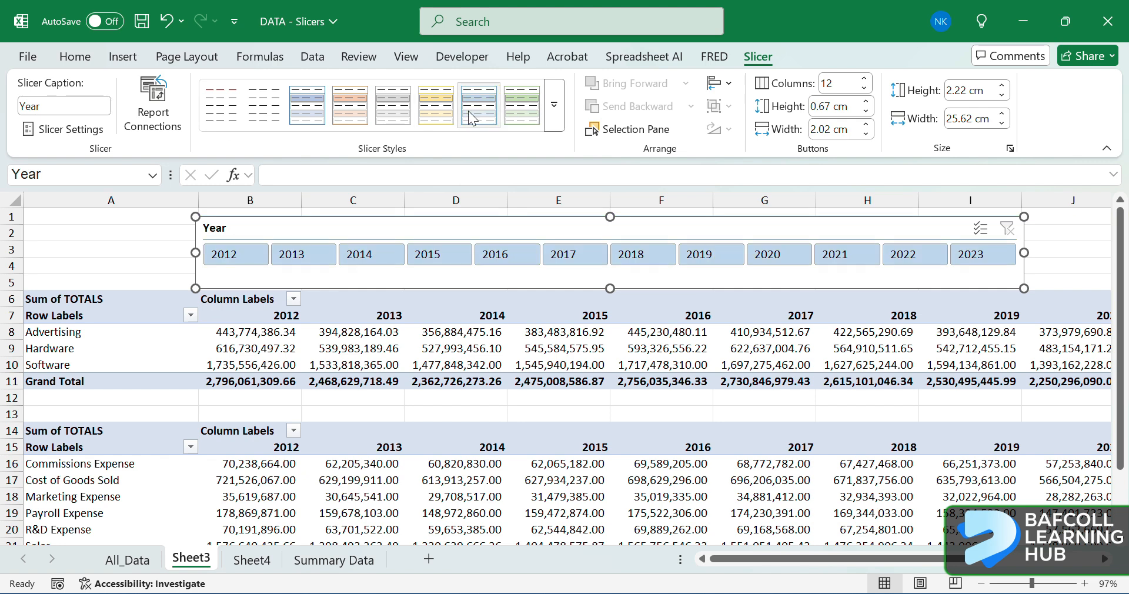
pyautogui.click(404, 115)
# Step: Examine the slicer elements and formatting options offered for a new slicer style, and close it without creating one
pyautogui.click(554, 106)
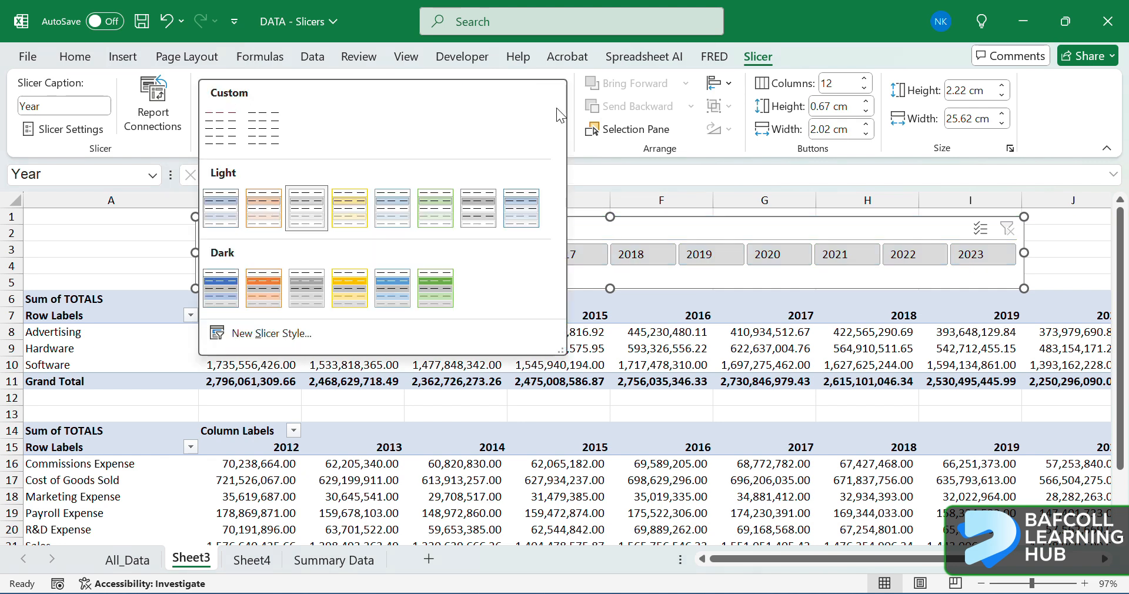
pyautogui.click(258, 337)
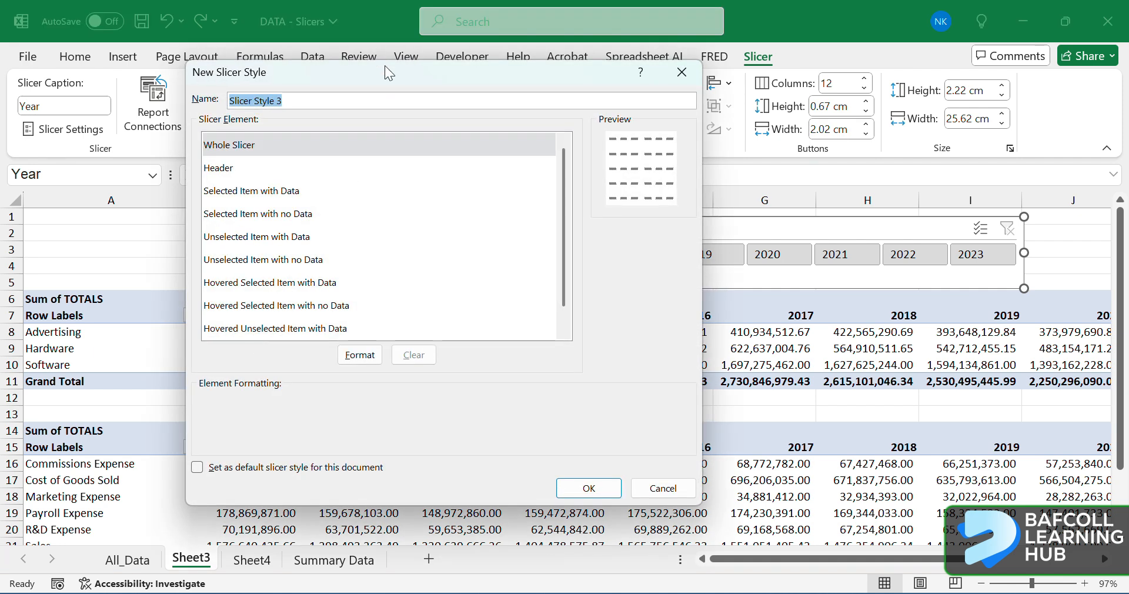
pyautogui.moveTo(385, 66); pyautogui.dragTo(366, 283)
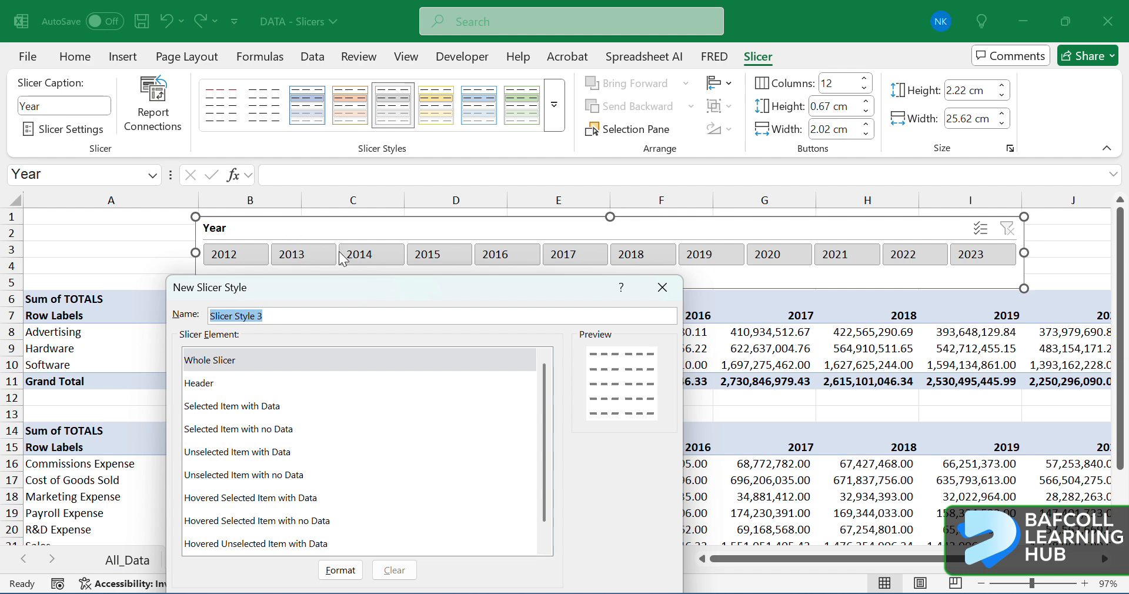
pyautogui.scroll(-1, 268, 505)
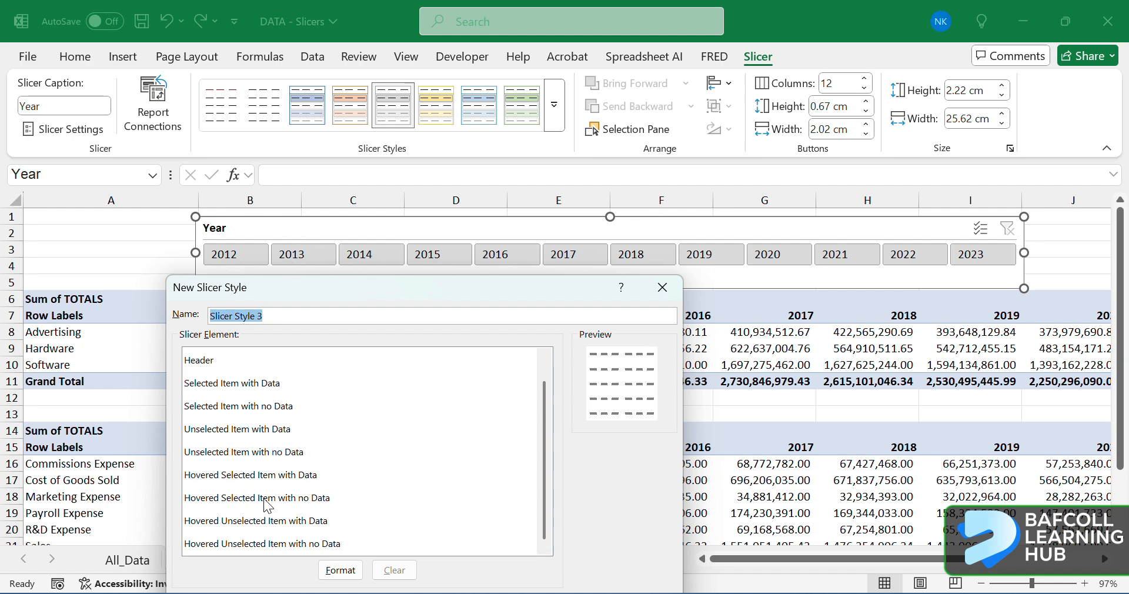
pyautogui.click(341, 570)
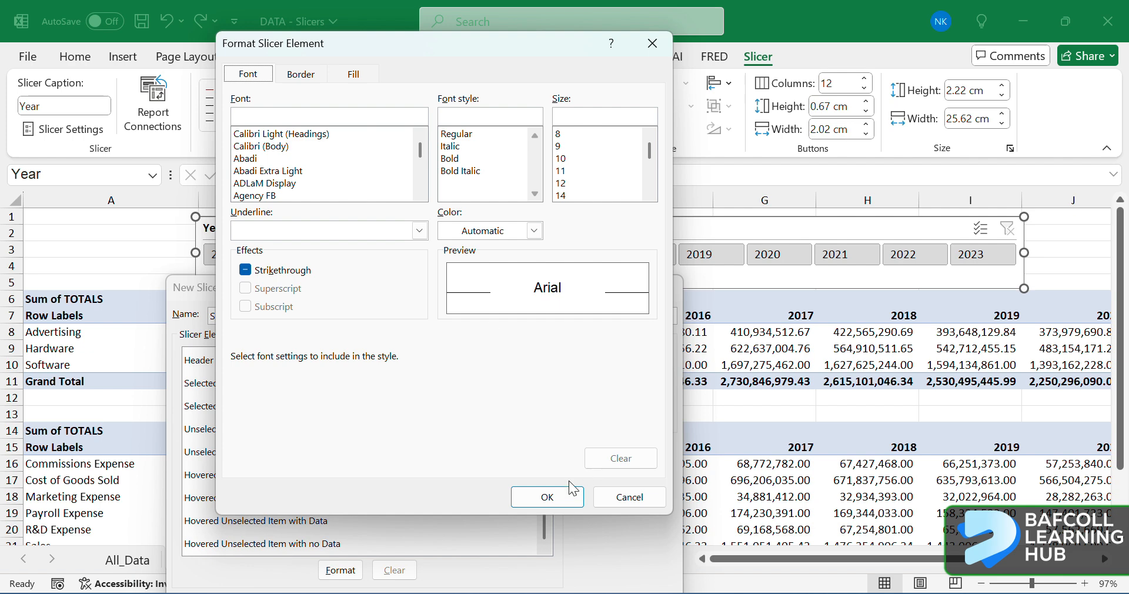
pyautogui.click(560, 499)
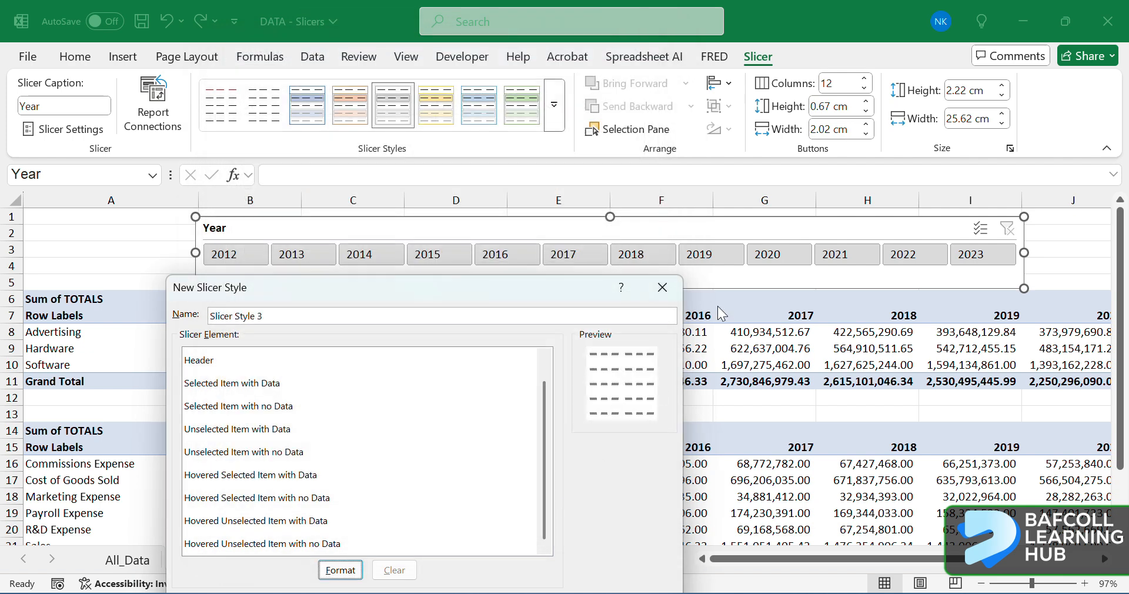
pyautogui.click(664, 288)
# Step: Filter both PivotTables through the Year slicer by 2012, 2013, 2014, and 2012 through 2014 combined
pyautogui.click(238, 252)
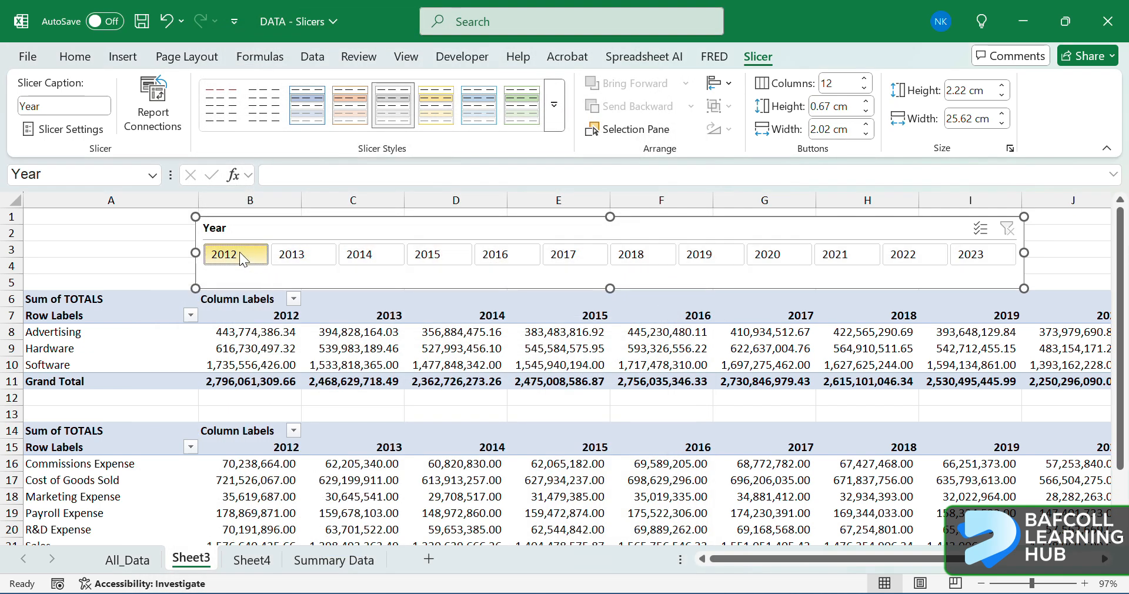
pyautogui.click(297, 253)
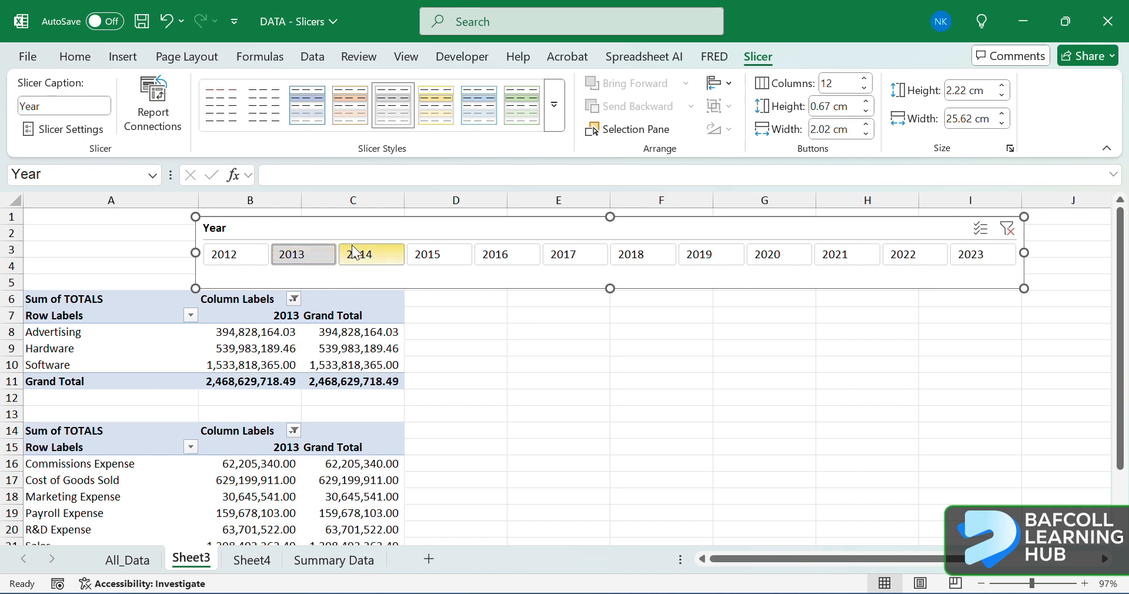
pyautogui.click(368, 253)
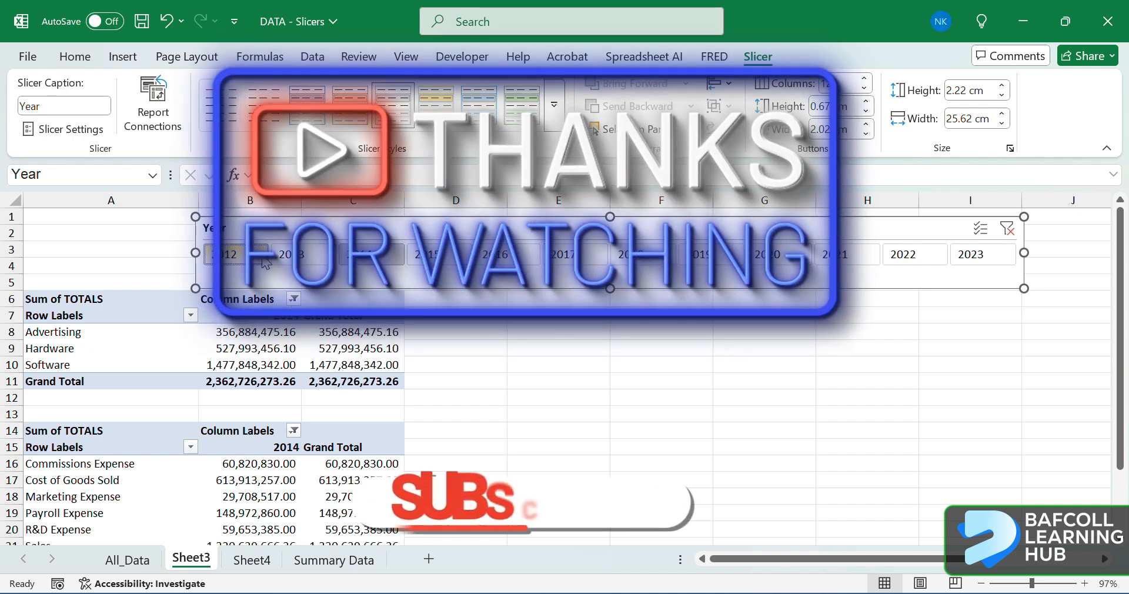
pyautogui.click(318, 256)
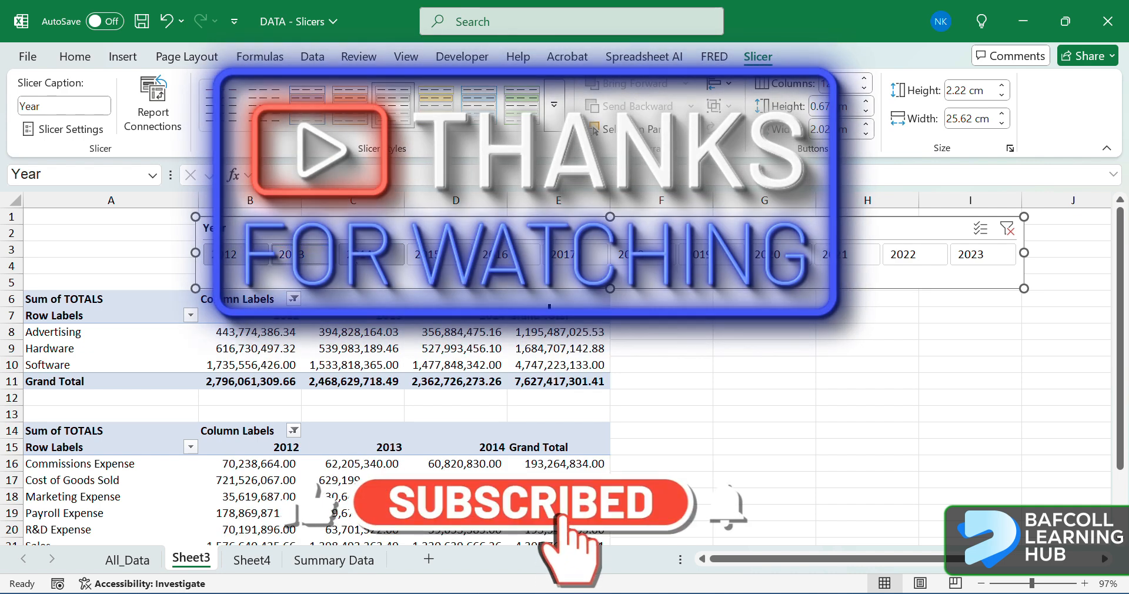